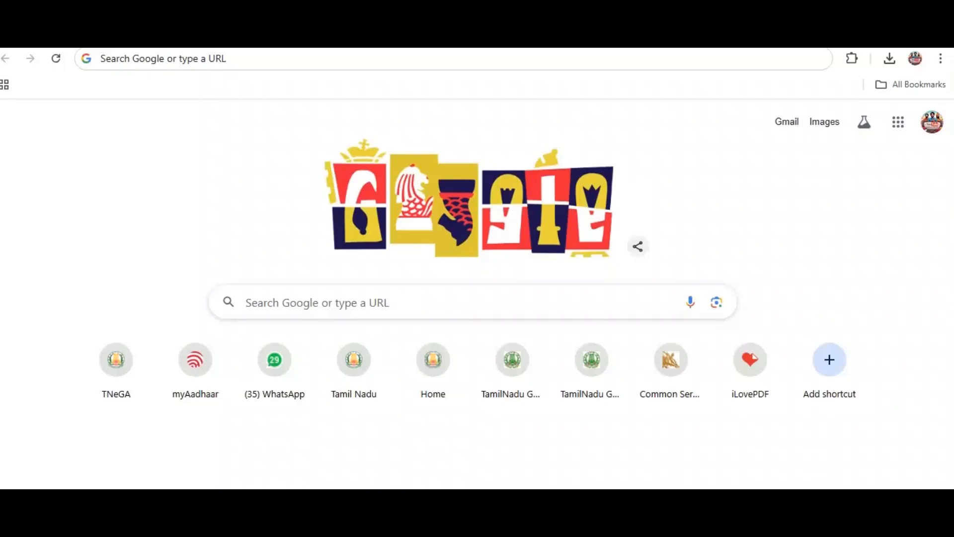
- Open the Google homepage from the browser's search suggestions
{"action": "left_click", "coordinate": [317, 303]}
{"action": "type", "text": "goo"}
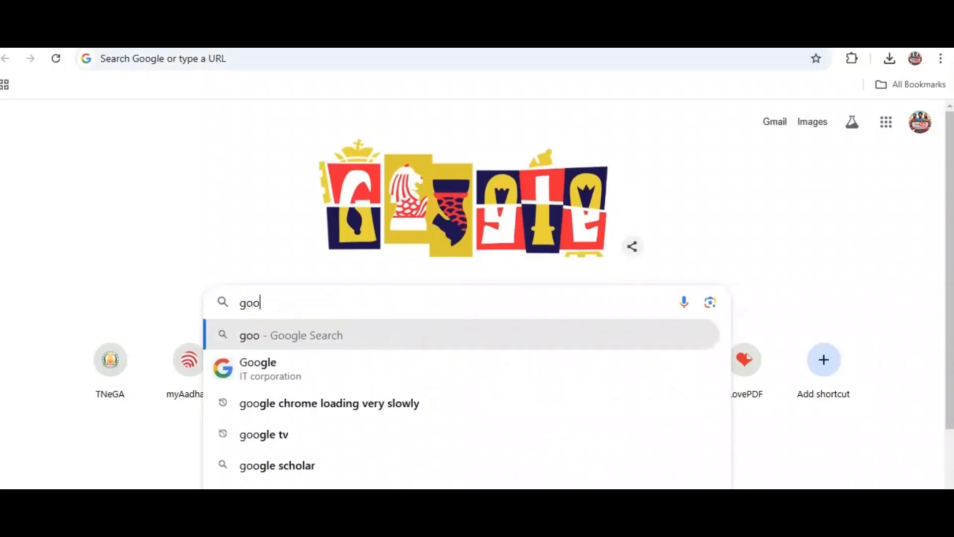
{"action": "key", "text": "Down"}
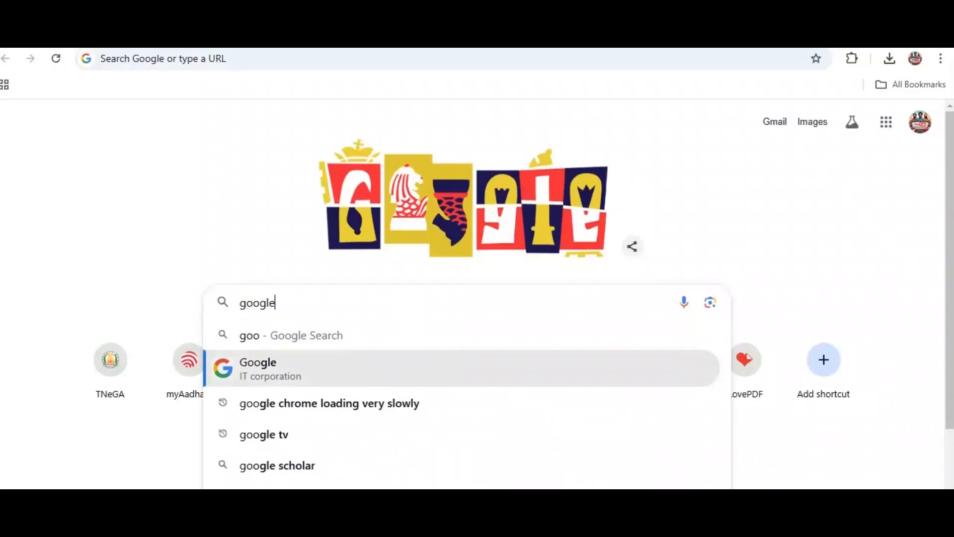
{"action": "key", "text": "Return"}
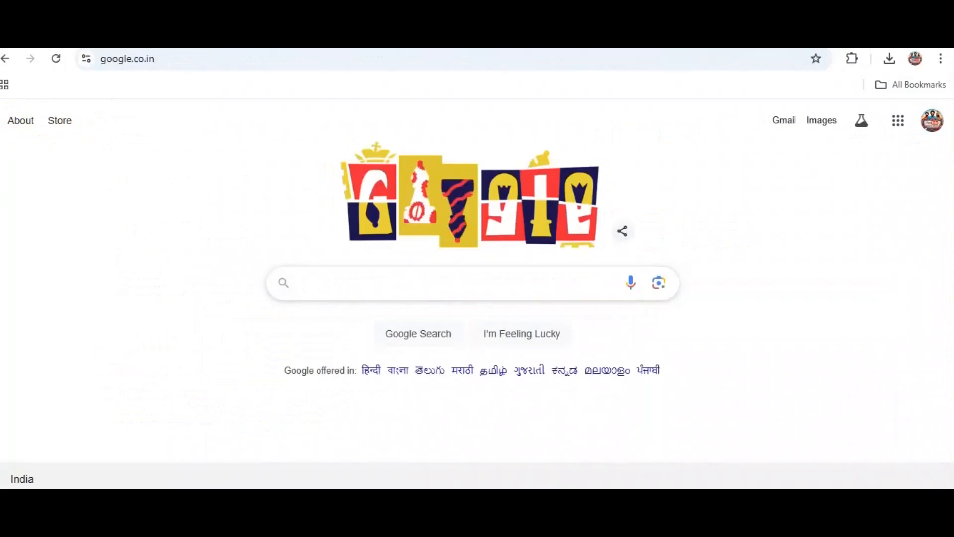
- Search Google for nvsp
{"action": "left_click", "coordinate": [341, 283]}
{"action": "type", "text": "nvsp"}
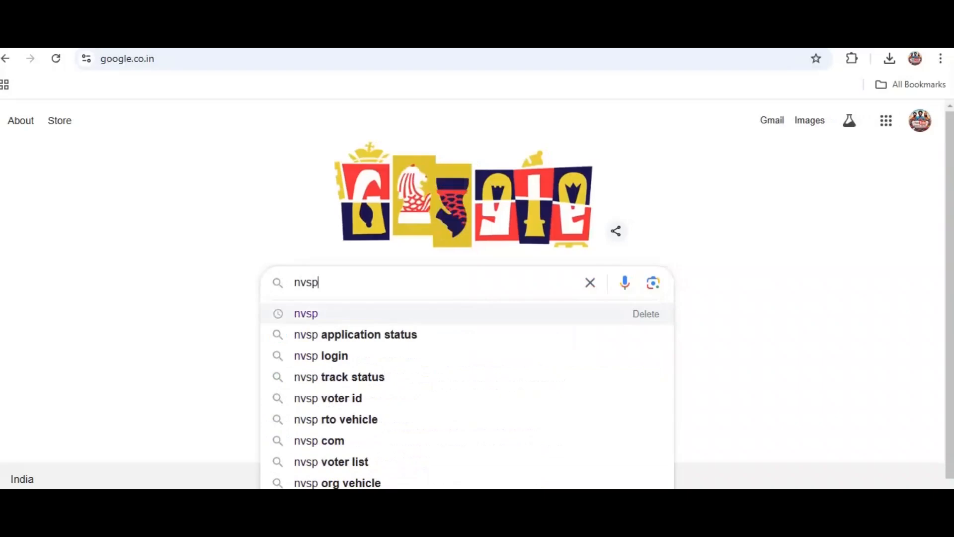
{"action": "key", "text": "Return"}
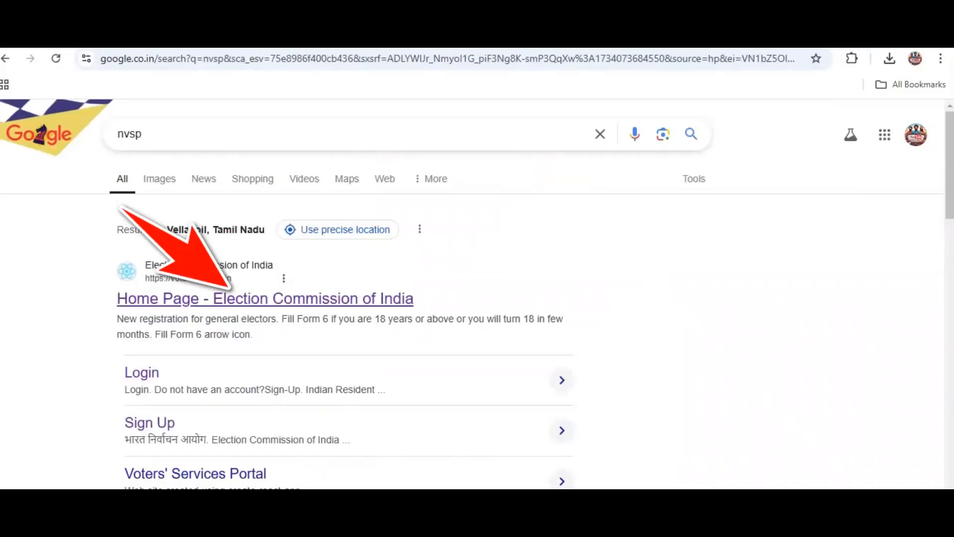
- Open the Election Commission of India result and go to the Sign-Up page
{"action": "left_click", "coordinate": [234, 298]}
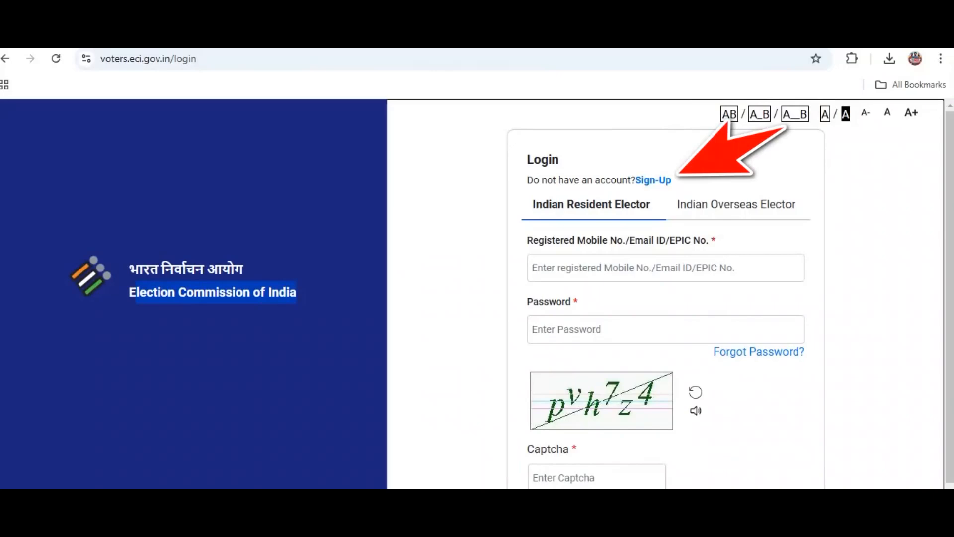
{"action": "left_click", "coordinate": [652, 180]}
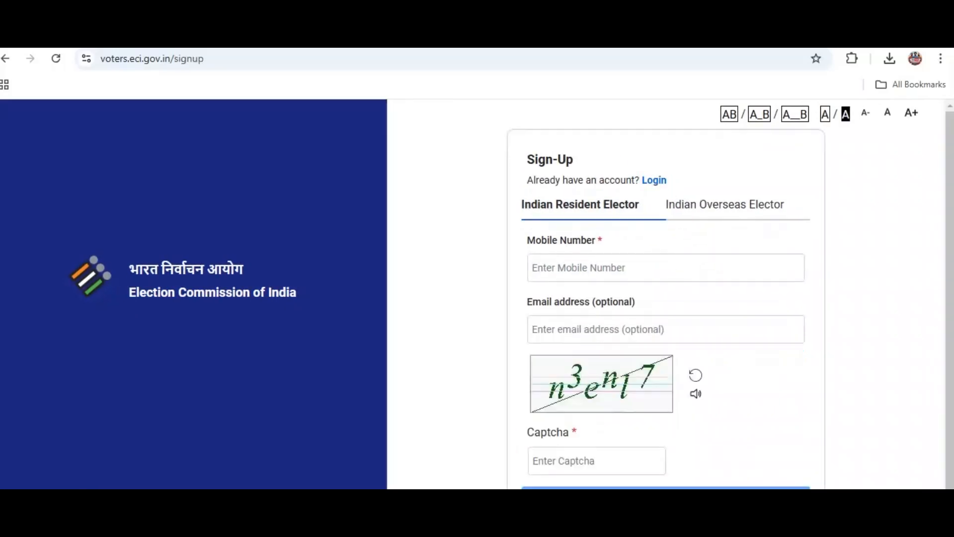
- Fill in the mobile number and the displayed captcha on the Sign-Up form and submit it
{"action": "scroll", "coordinate": [666, 298], "scroll_direction": "down", "scroll_amount": 1}
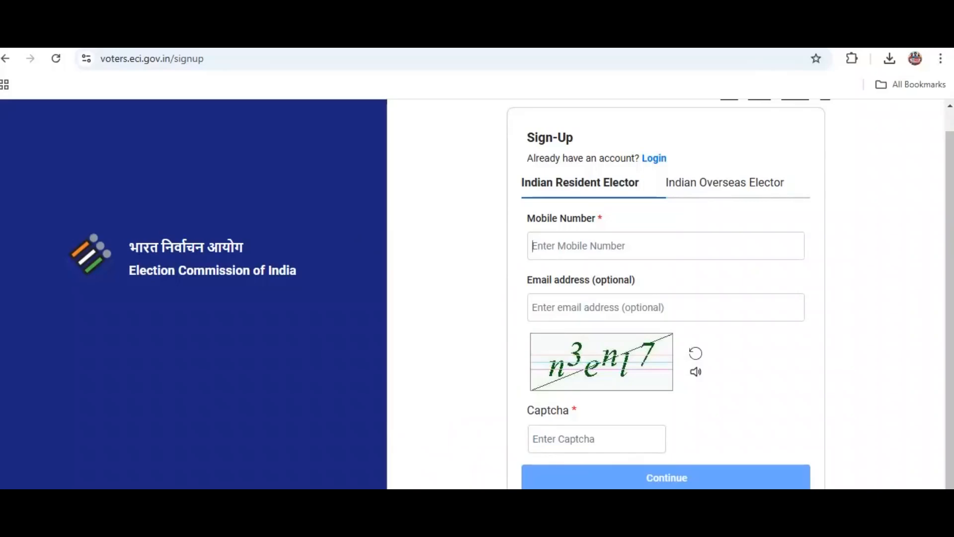
{"action": "type", "text": "9688"}
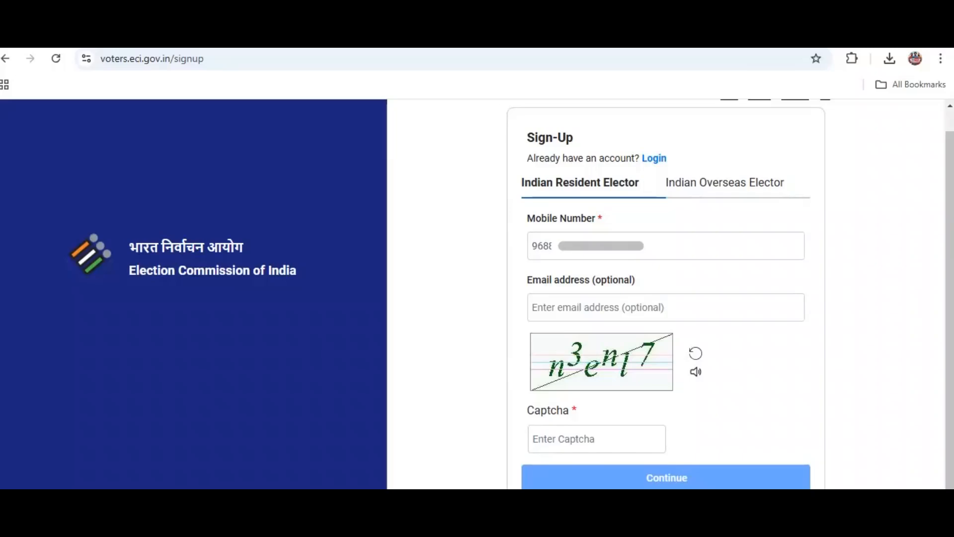
{"action": "type", "text": "n3"}
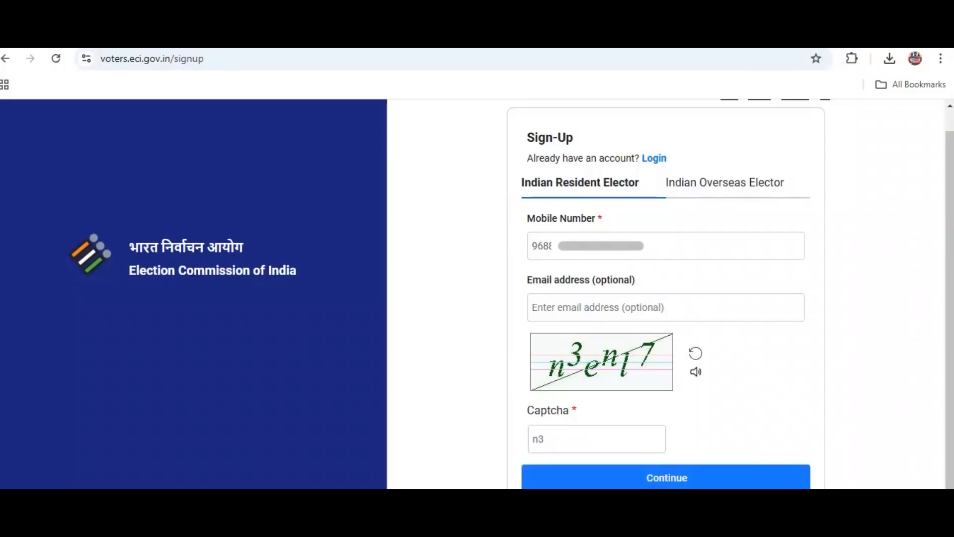
{"action": "type", "text": "enl7"}
{"action": "key", "text": "Return"}
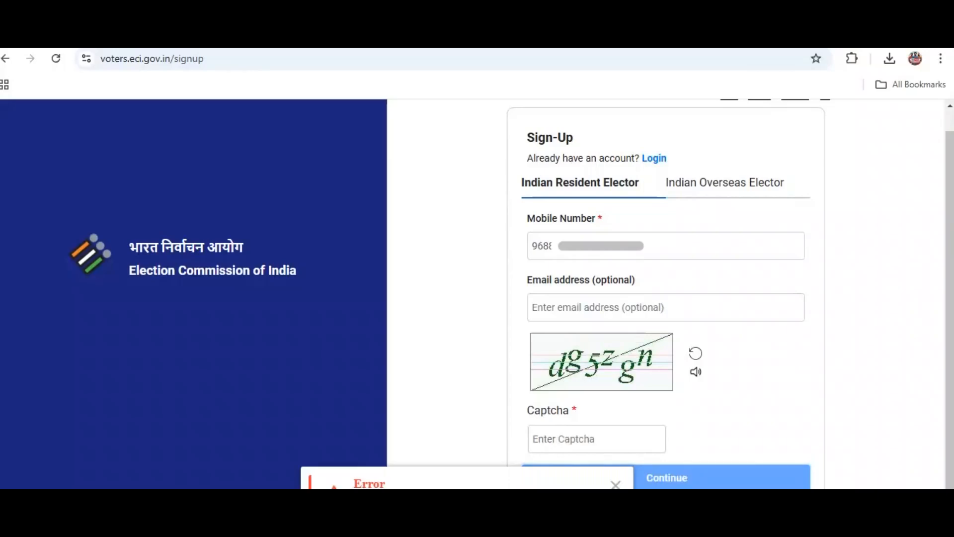
- Enter the newly displayed captcha characters and submit the Sign-Up form again
{"action": "type", "text": "d"}
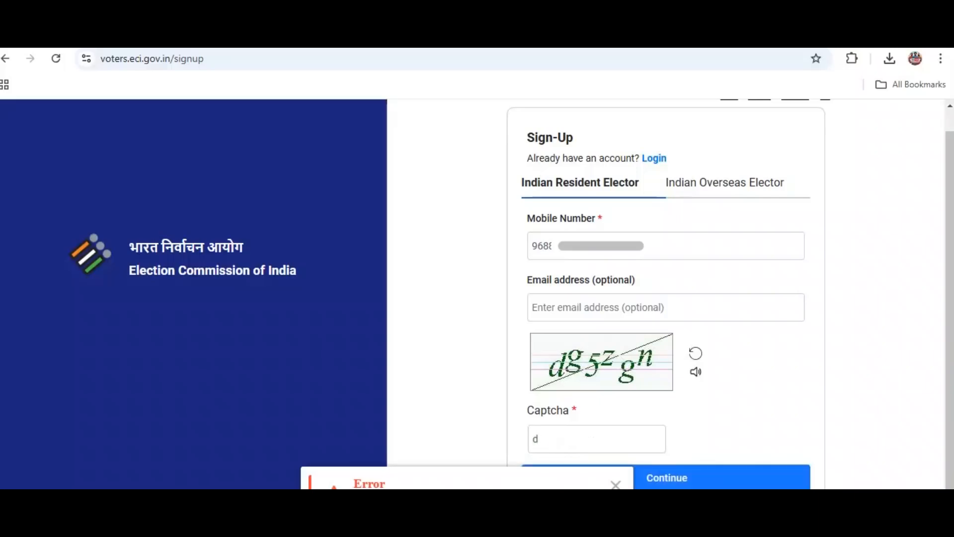
{"action": "type", "text": "g5"}
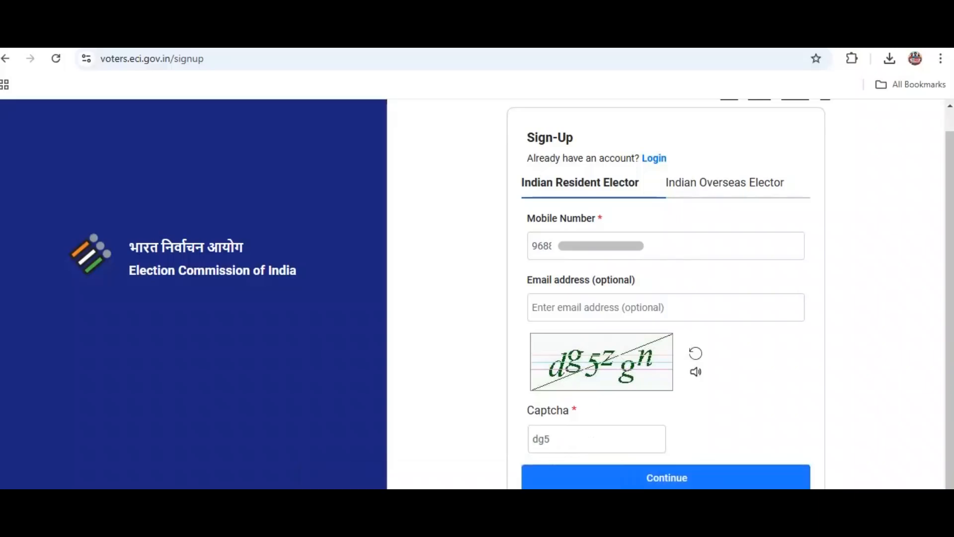
{"action": "type", "text": "zgn"}
{"action": "key", "text": "Return"}
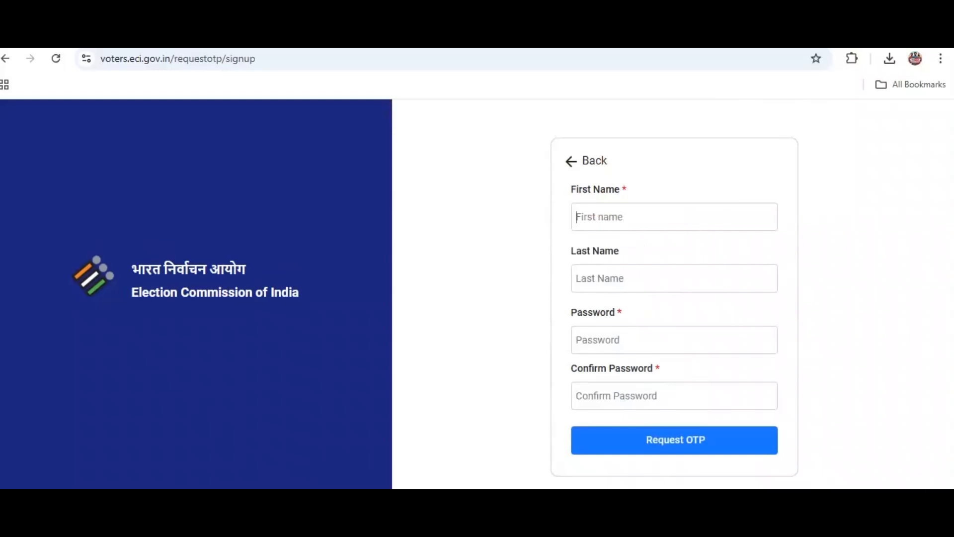
- Enter the first name, then type and confirm the account password to request the OTP
{"action": "type", "text": "Jivitha"}
{"action": "left_click", "coordinate": [596, 340]}
{"action": "type", "text": "*******"}
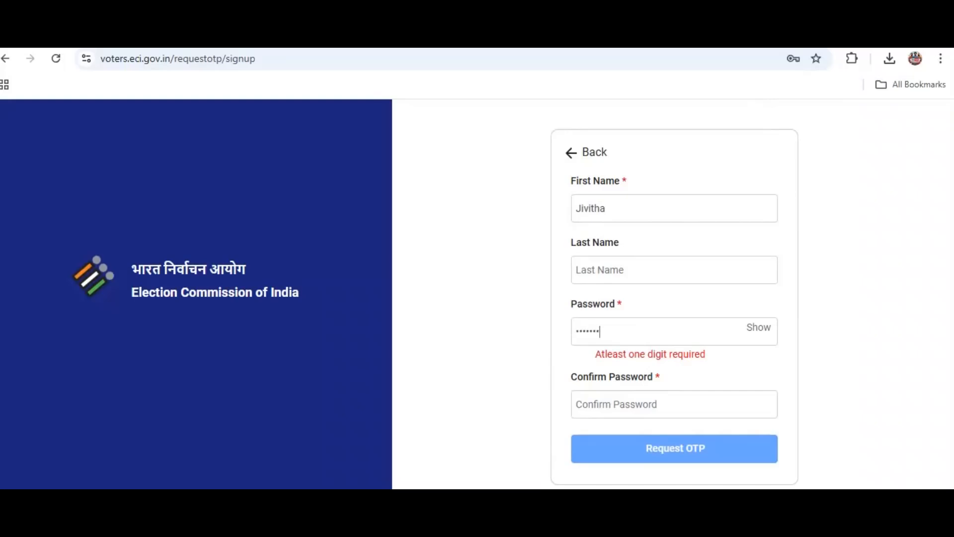
{"action": "type", "text": "*****"}
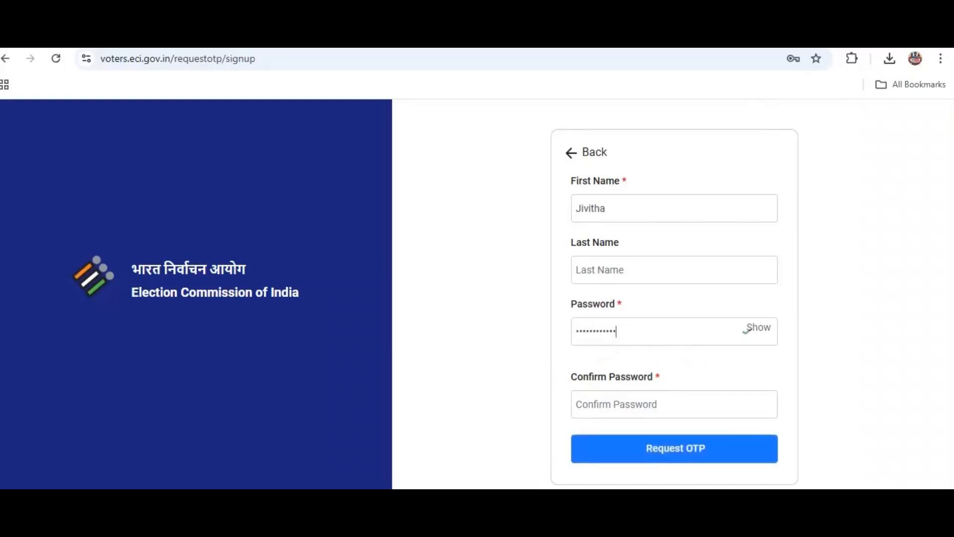
{"action": "type", "text": "******"}
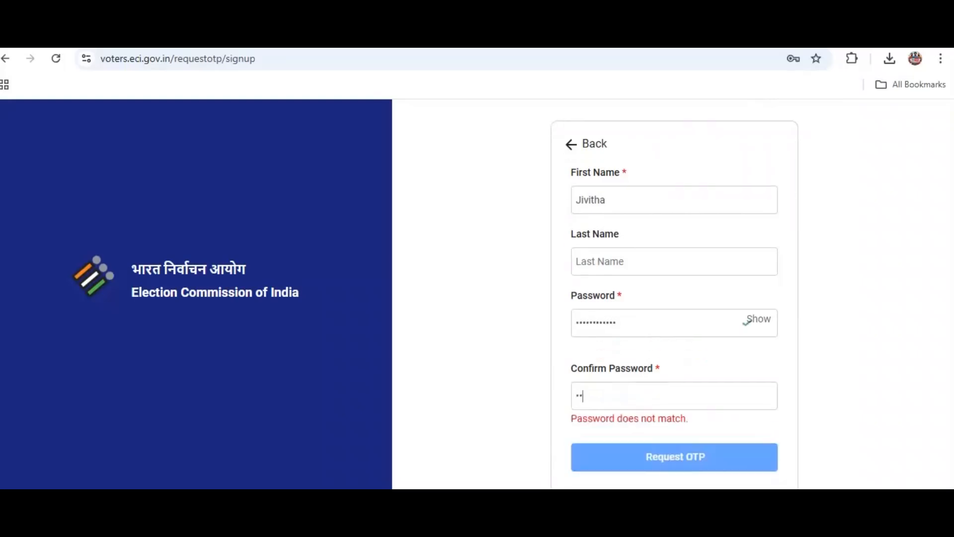
{"action": "type", "text": "*****"}
{"action": "key", "text": "ctrl+a"}
{"action": "type", "text": "*******"}
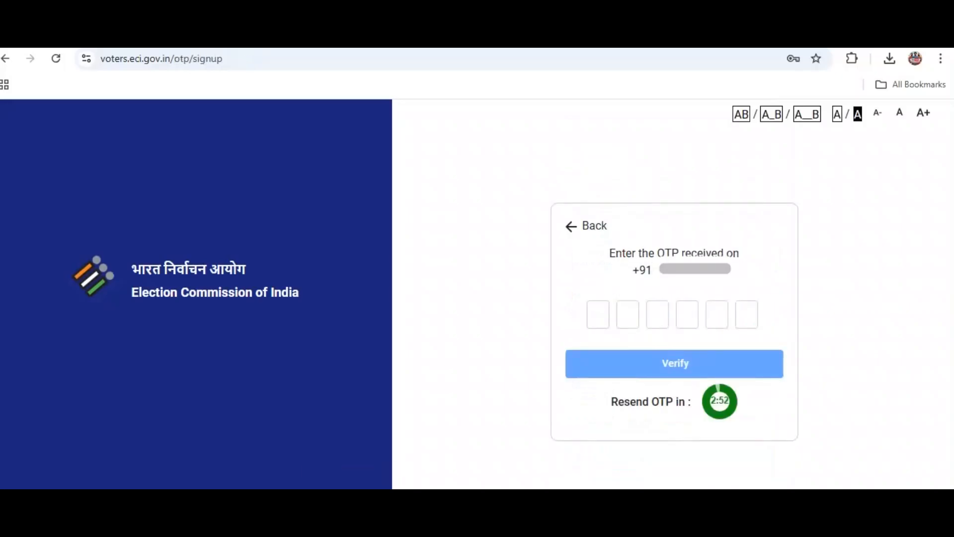
- Enter the sign-up OTP to verify the account and proceed to Login
{"action": "left_click", "coordinate": [598, 315]}
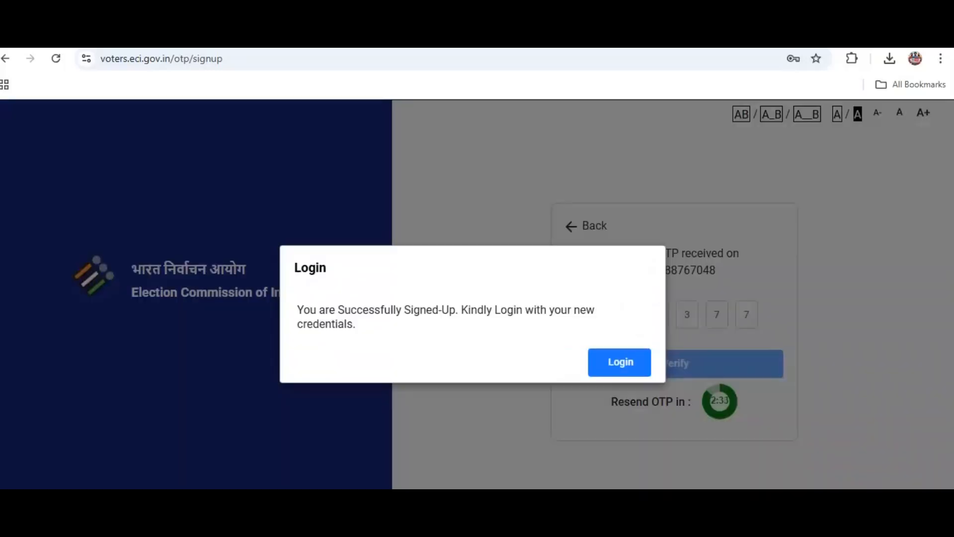
{"action": "left_click_drag", "start_coordinate": [296, 309], "coordinate": [355, 323]}
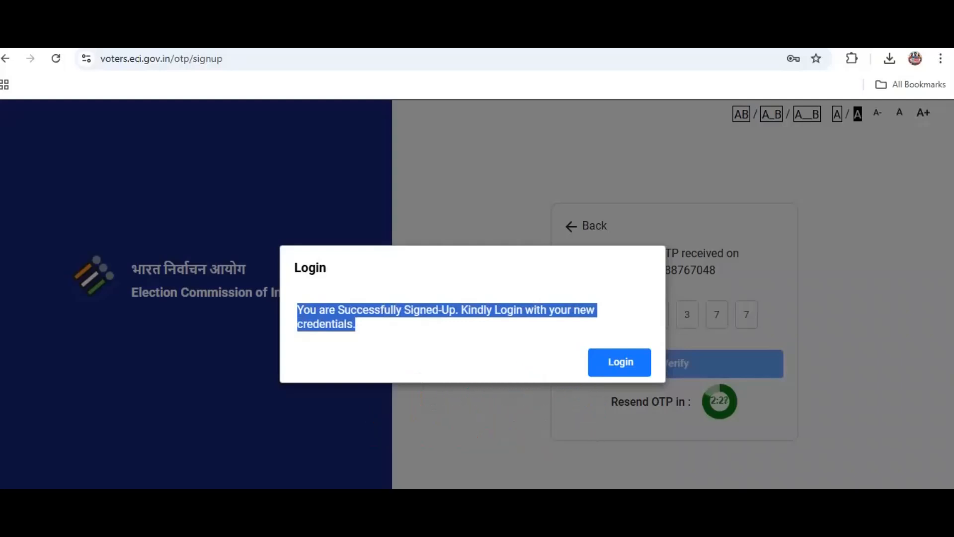
{"action": "left_click", "coordinate": [619, 362]}
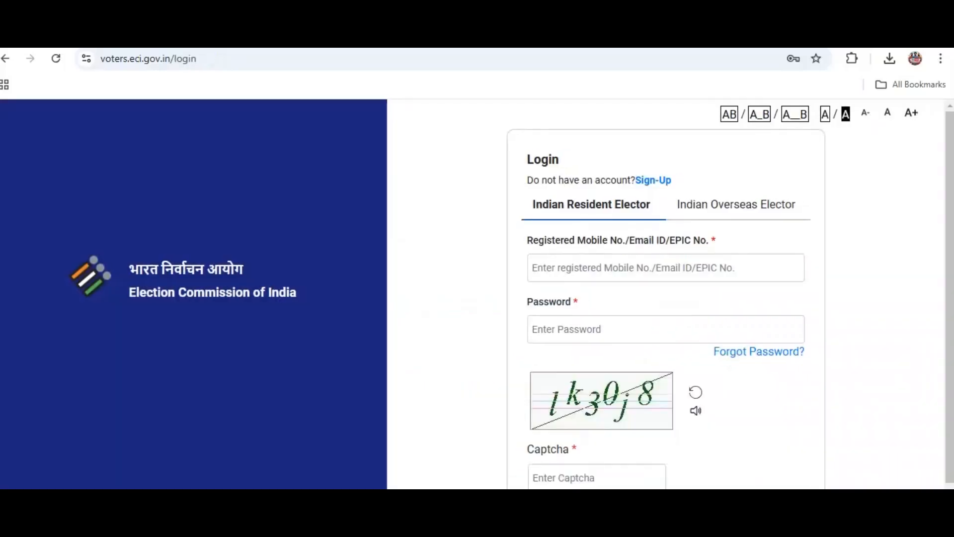
- Log in with the registered mobile number and enter the login OTP received
{"action": "left_click_drag", "start_coordinate": [528, 160], "coordinate": [560, 159]}
{"action": "left_click", "coordinate": [572, 268]}
{"action": "type", "text": "96"}
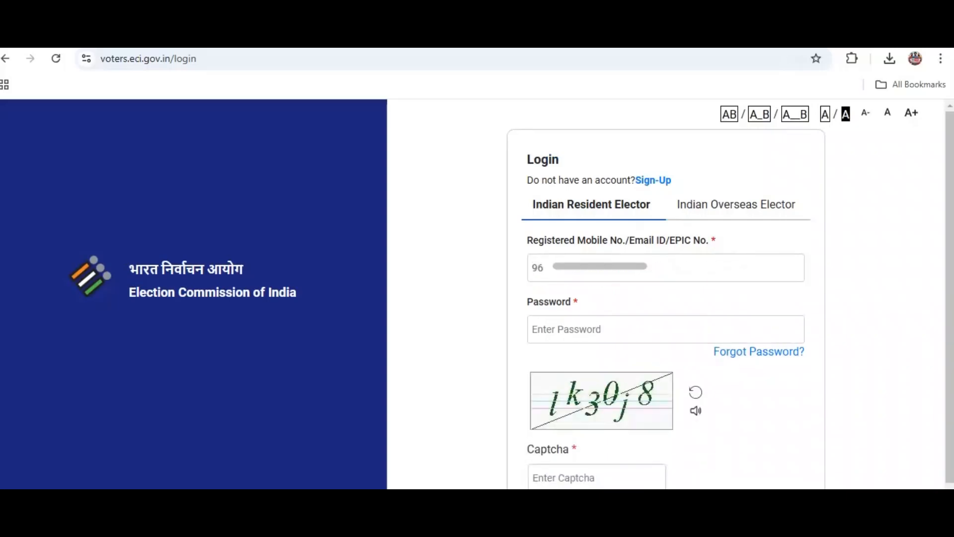
{"action": "type", "text": "8"}
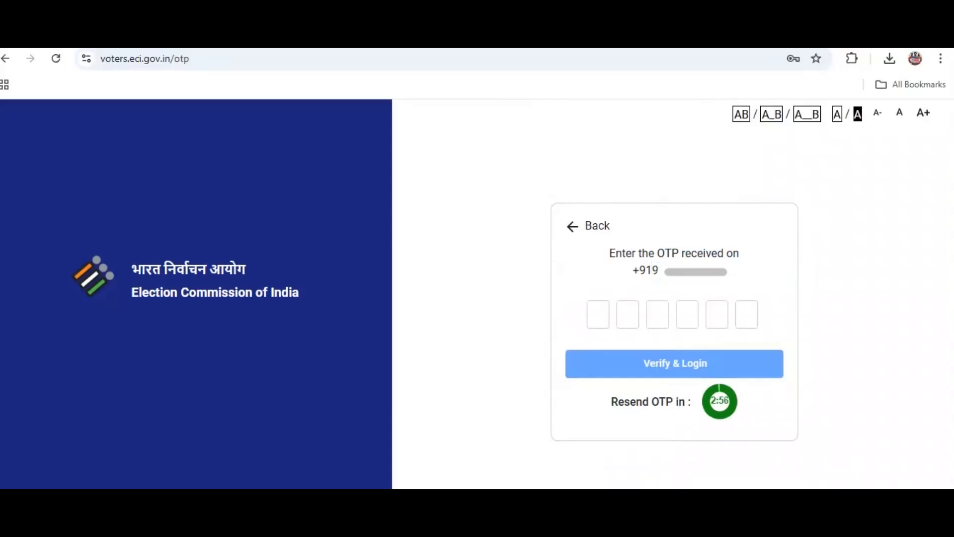
{"action": "left_click", "coordinate": [598, 315]}
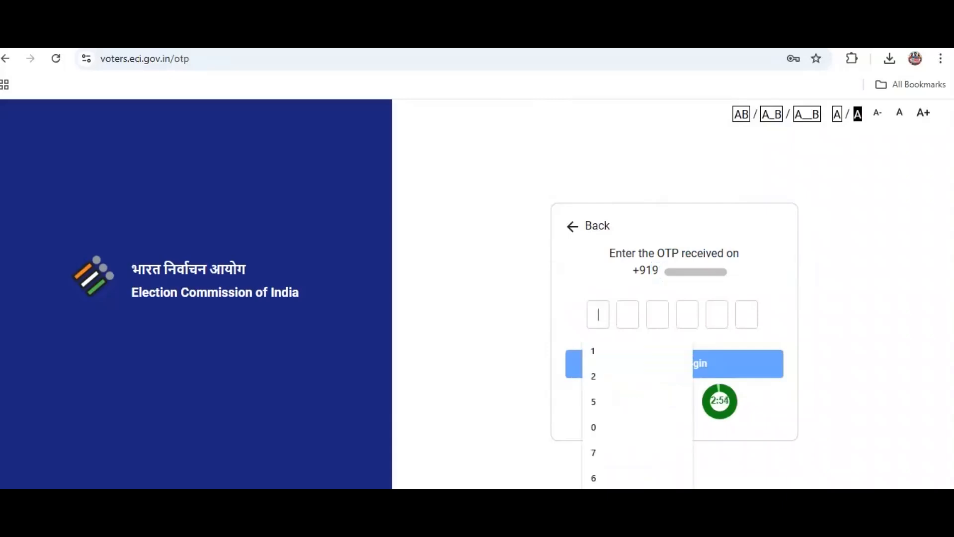
{"action": "type", "text": "1"}
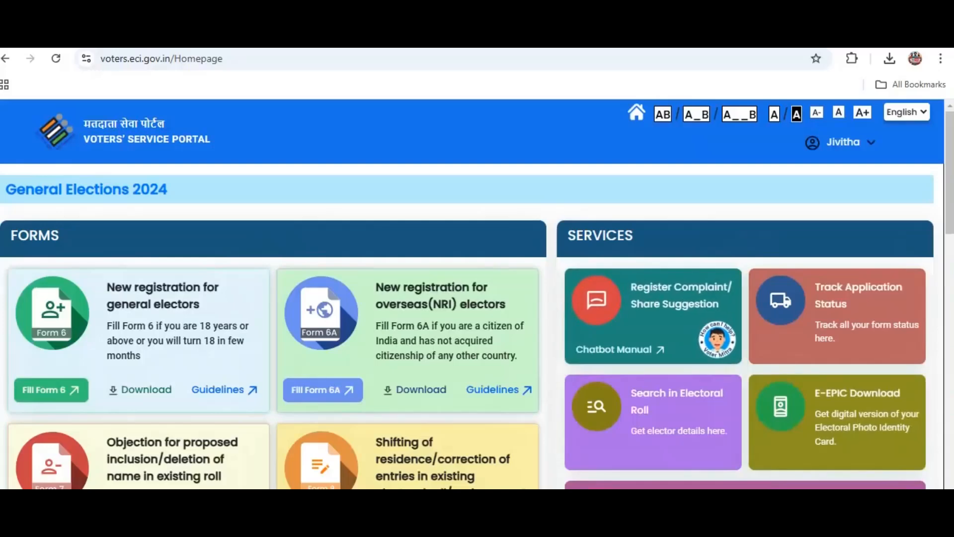
- Open Form 6 for new registration of general electors
{"action": "scroll", "coordinate": [472, 323], "scroll_direction": "down", "scroll_amount": 2}
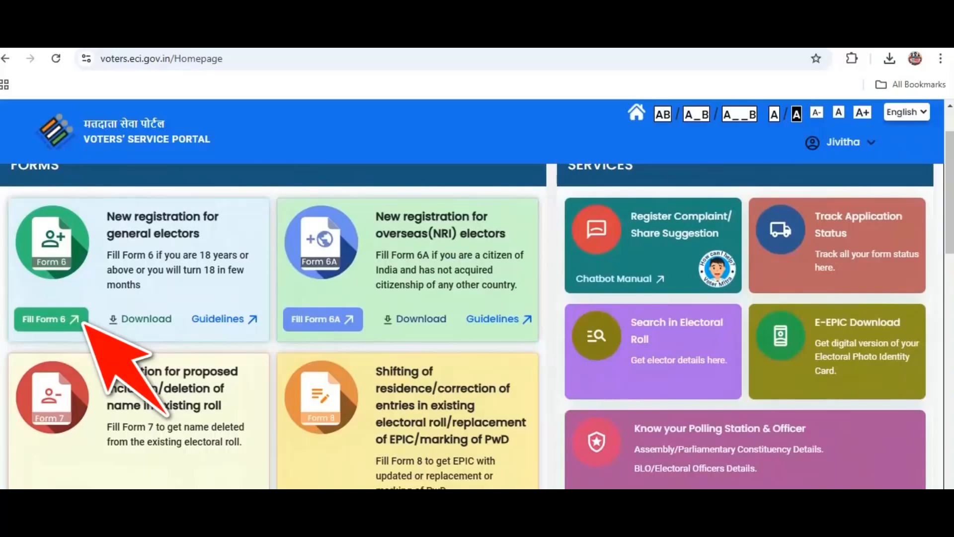
{"action": "left_click_drag", "start_coordinate": [132, 216], "coordinate": [194, 217]}
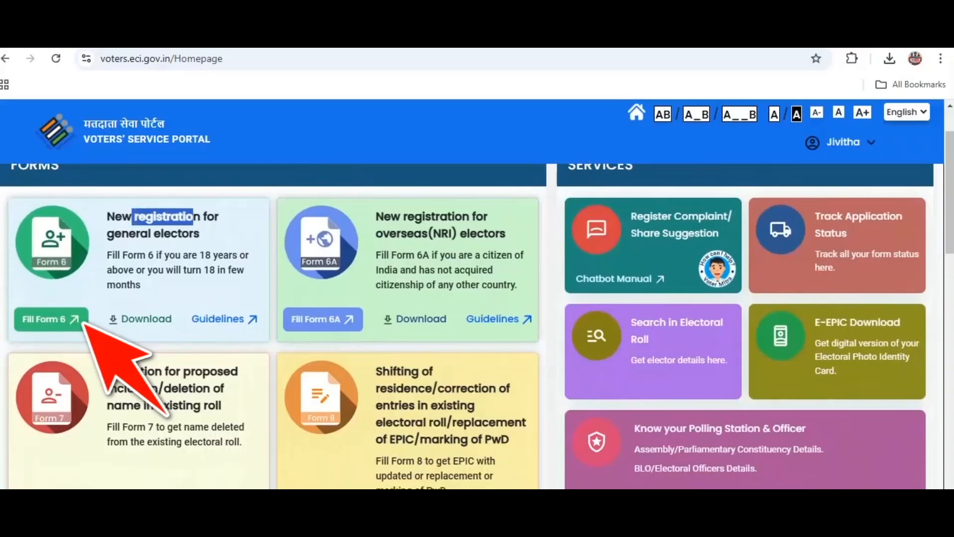
{"action": "left_click", "coordinate": [50, 319]}
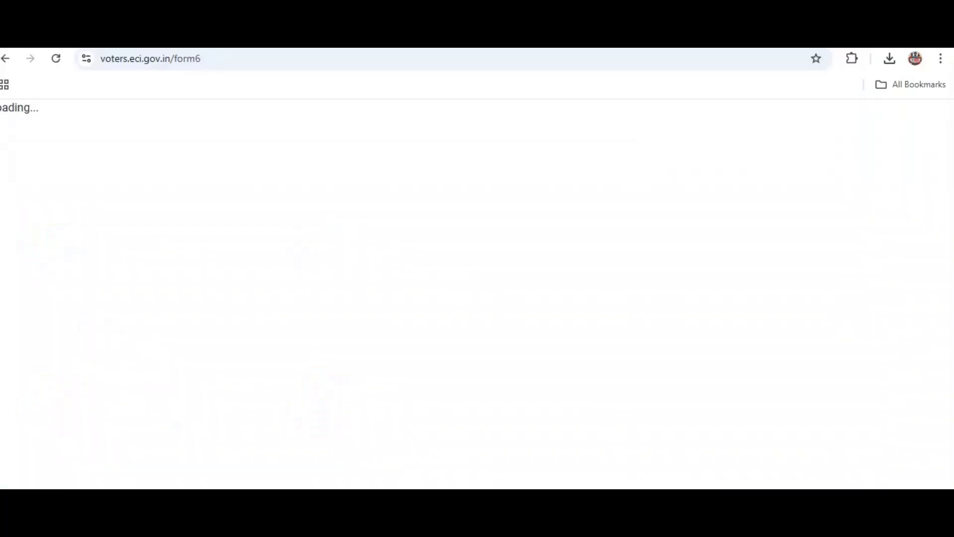
- Select Tamil Nadu as the State in section A of Form 6
{"action": "scroll", "coordinate": [586, 318], "scroll_direction": "down", "scroll_amount": 2}
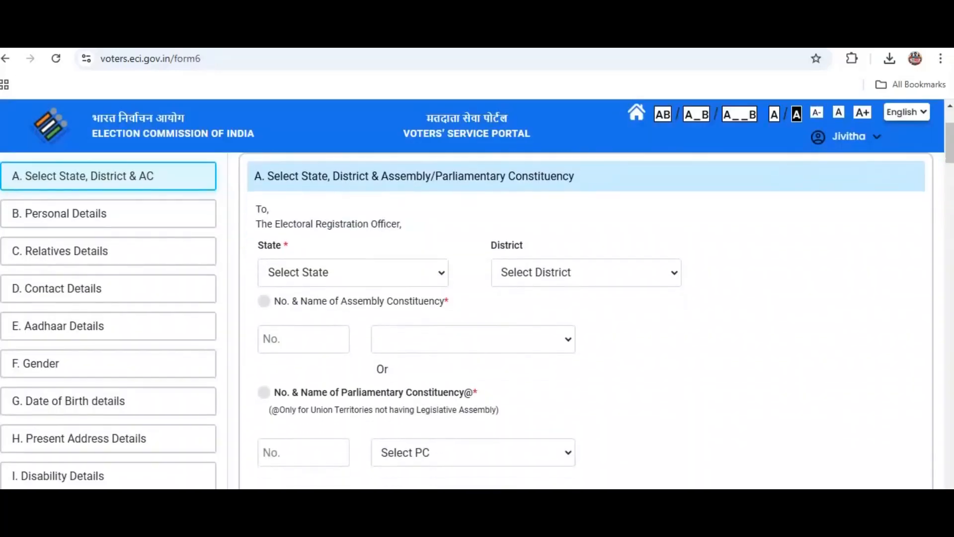
{"action": "scroll", "coordinate": [587, 318], "scroll_direction": "down", "scroll_amount": 3}
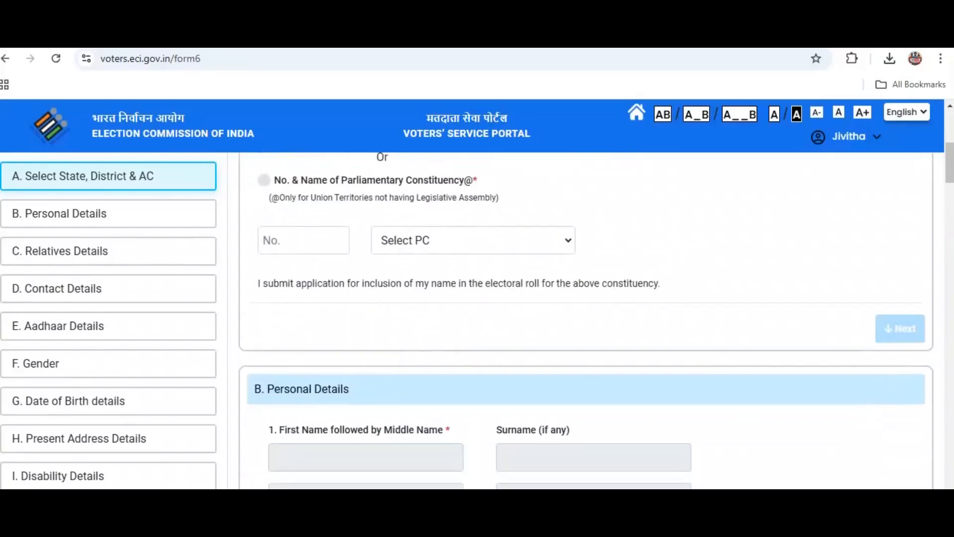
{"action": "scroll", "coordinate": [586, 318], "scroll_direction": "up", "scroll_amount": 3}
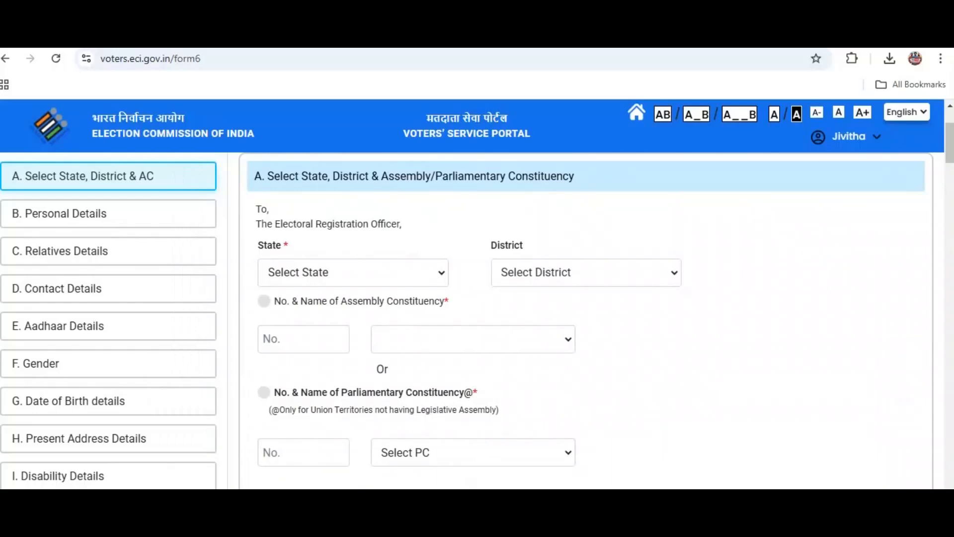
{"action": "left_click", "coordinate": [353, 273]}
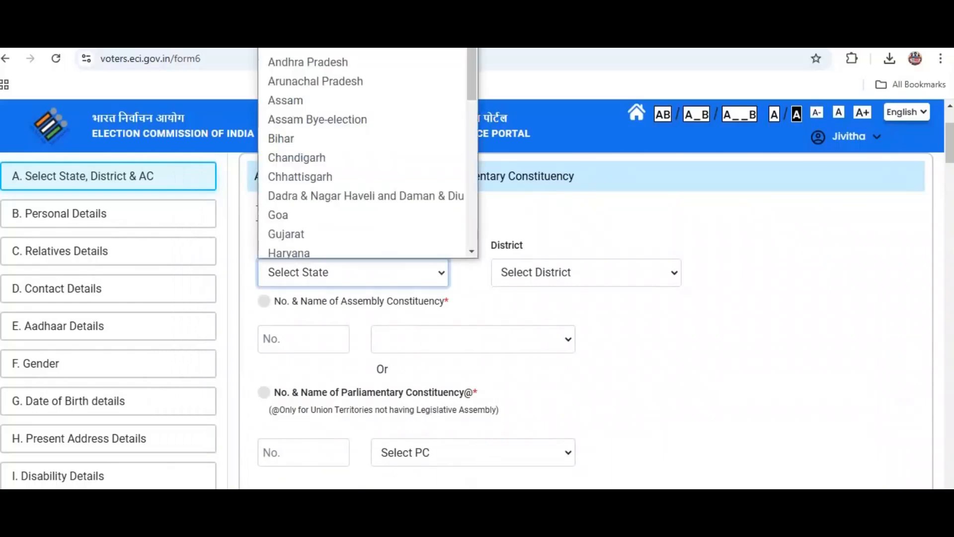
{"action": "scroll", "coordinate": [348, 177], "scroll_direction": "down", "scroll_amount": 8}
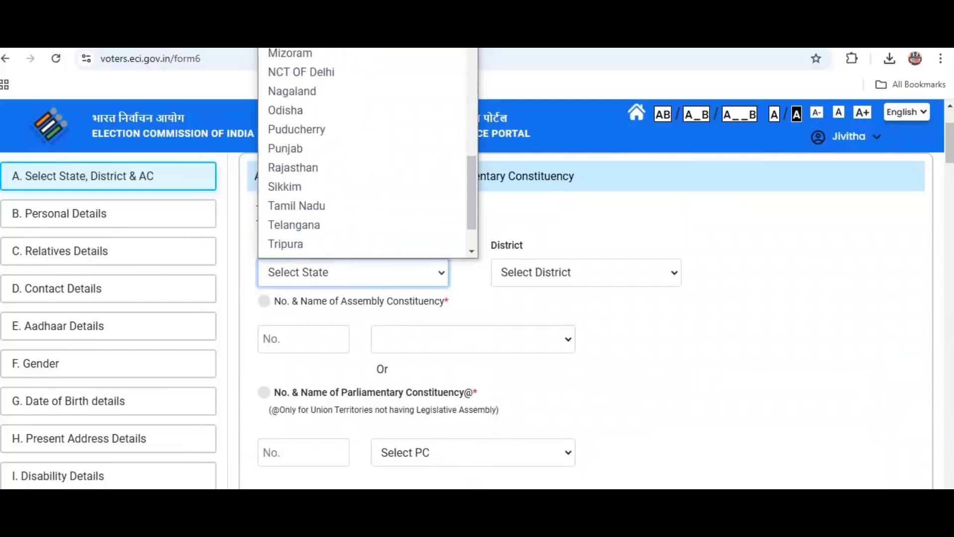
{"action": "left_click", "coordinate": [297, 206]}
- Select Tiruppur as the District in section A of Form 6
{"action": "left_click", "coordinate": [586, 273]}
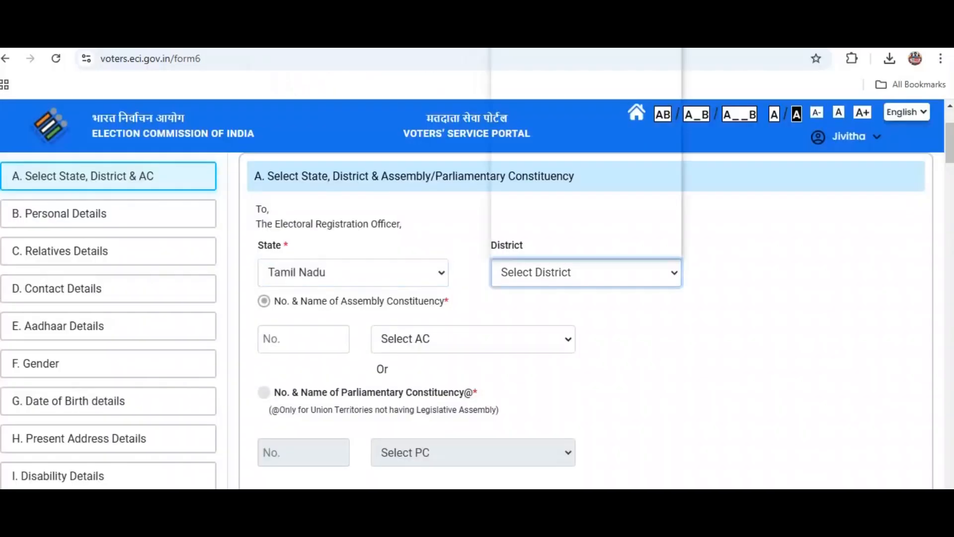
{"action": "scroll", "coordinate": [582, 248], "scroll_direction": "down", "scroll_amount": 9}
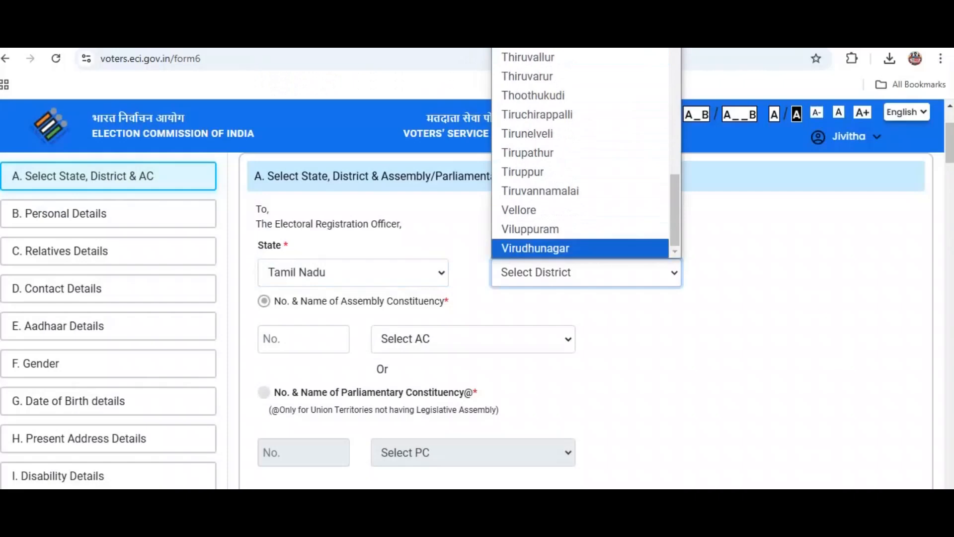
{"action": "left_click", "coordinate": [523, 172]}
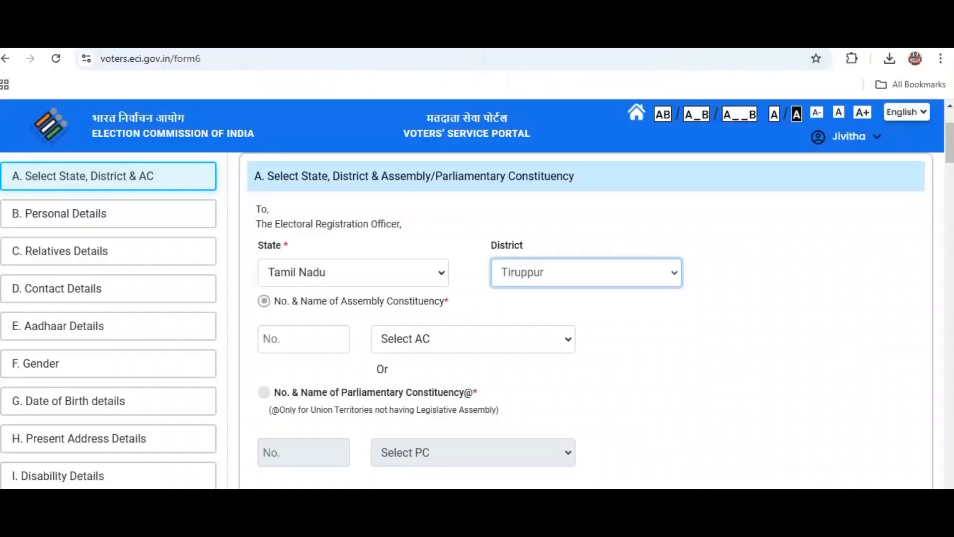
- Choose Palladam as the Assembly Constituency and move on to the Personal Details section
{"action": "left_click", "coordinate": [473, 339]}
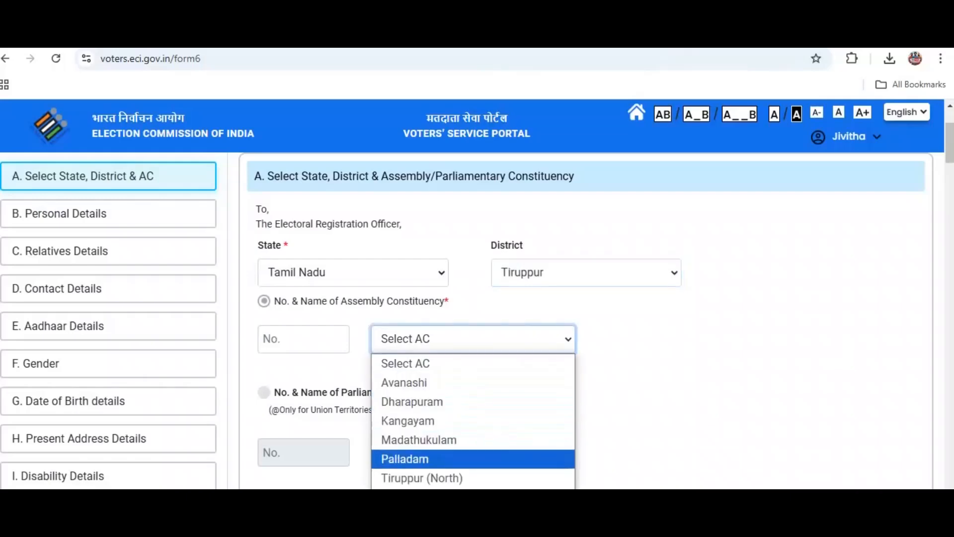
{"action": "left_click", "coordinate": [404, 459]}
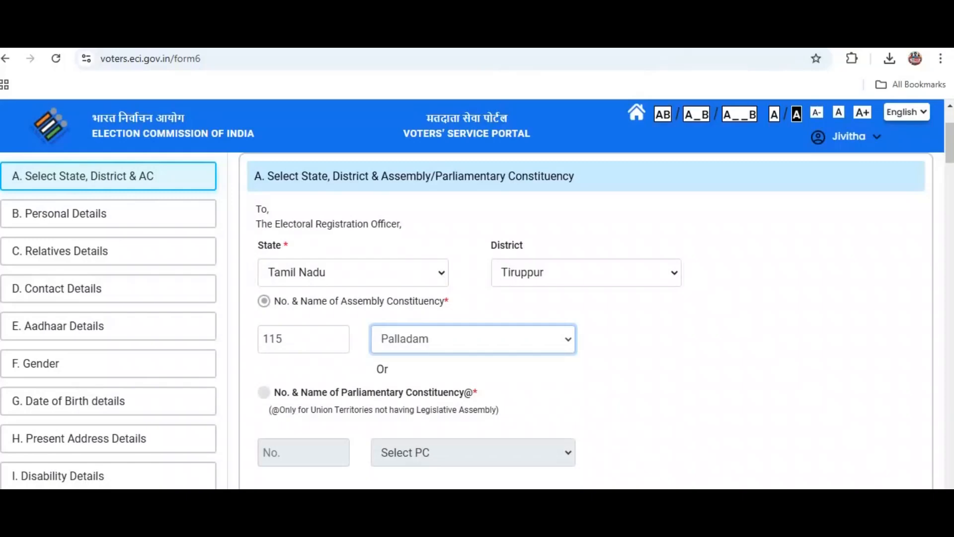
{"action": "scroll", "coordinate": [586, 320], "scroll_direction": "down", "scroll_amount": 3}
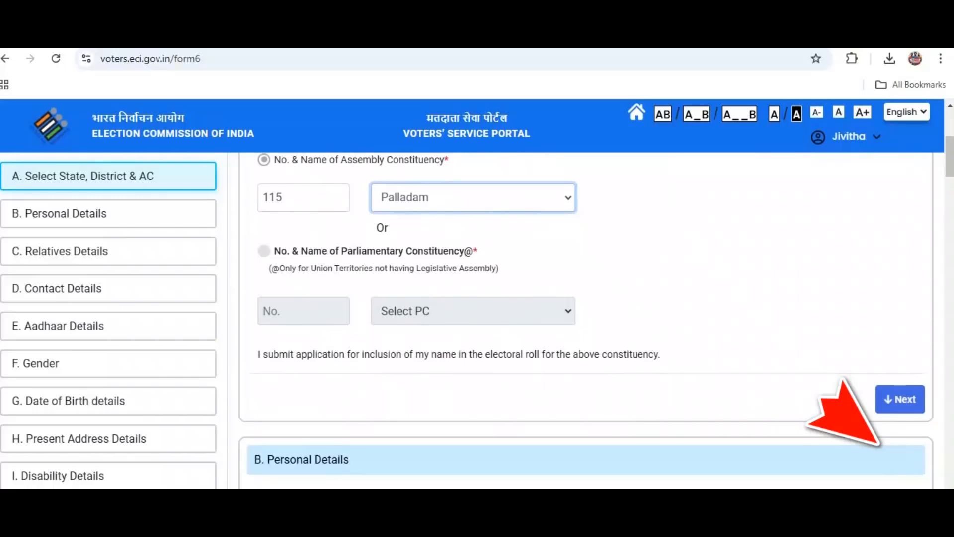
{"action": "left_click", "coordinate": [900, 399]}
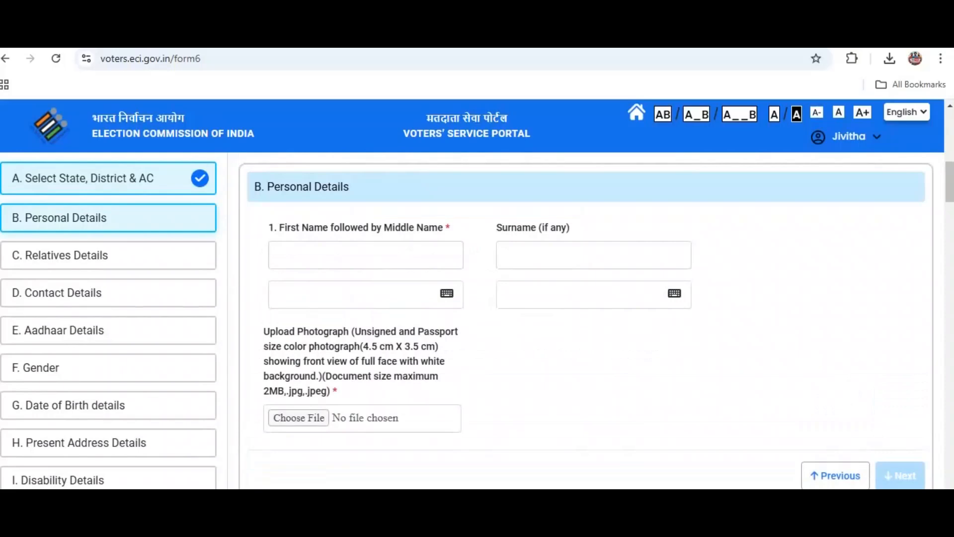
- Enter the applicant's first and middle name and correct its Tamil-script spelling with the on-screen Inscript keyboard
{"action": "left_click", "coordinate": [366, 256]}
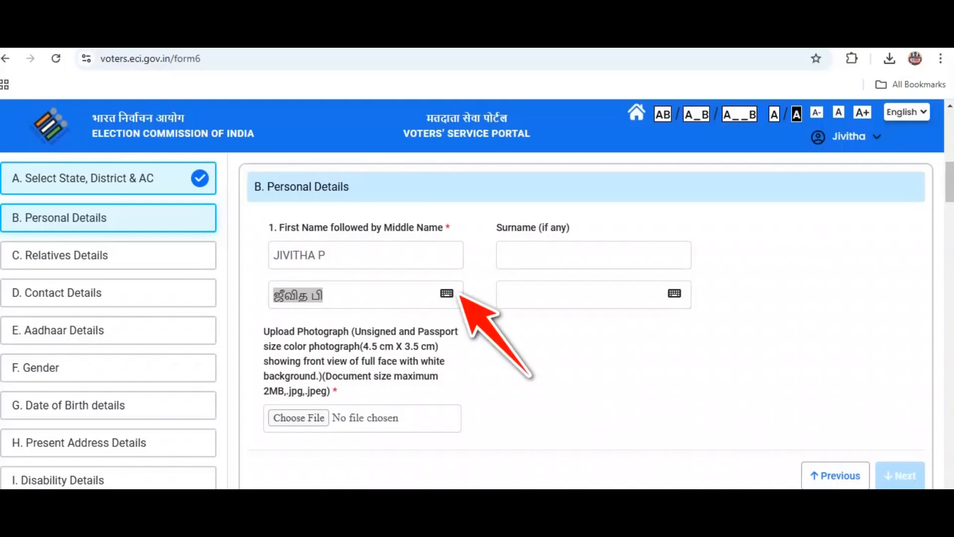
{"action": "left_click", "coordinate": [308, 296]}
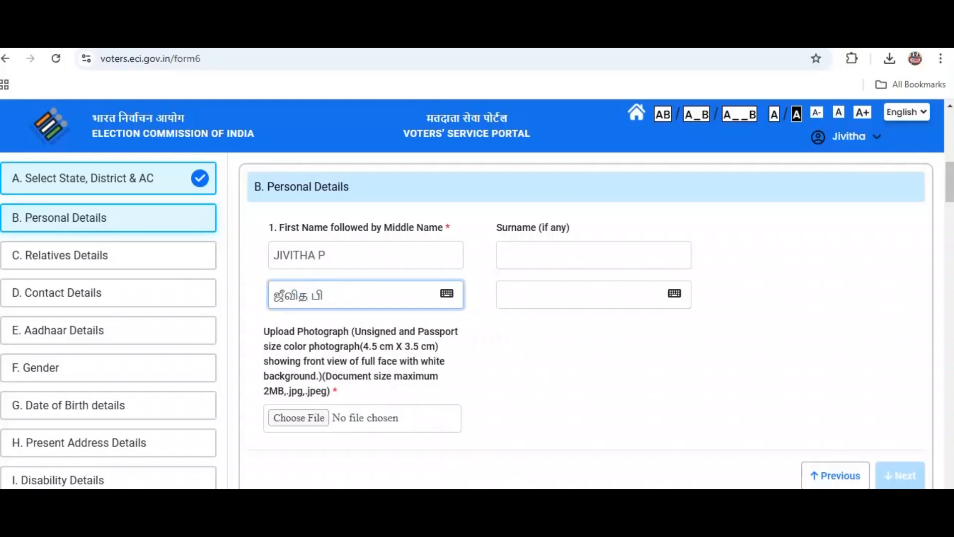
{"action": "left_click", "coordinate": [474, 308]}
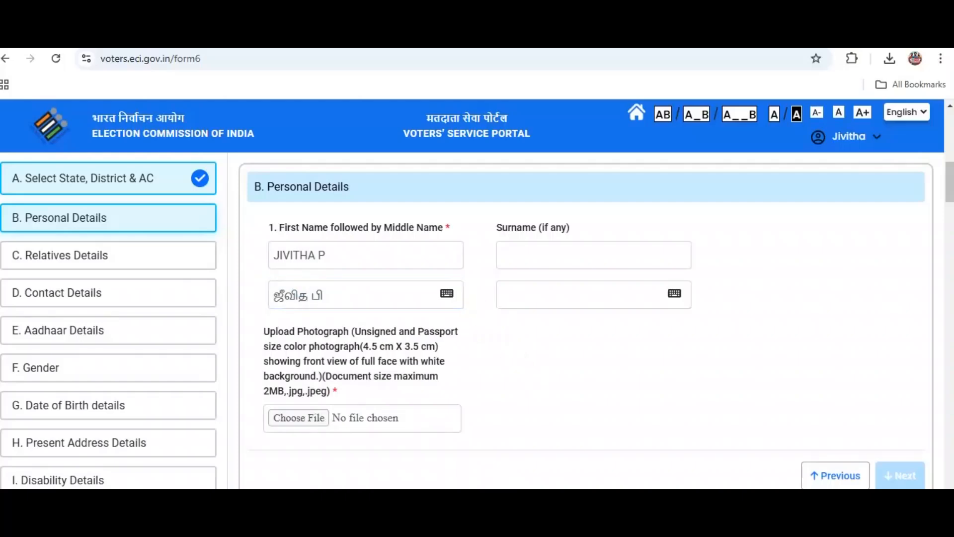
{"action": "left_click", "coordinate": [445, 294]}
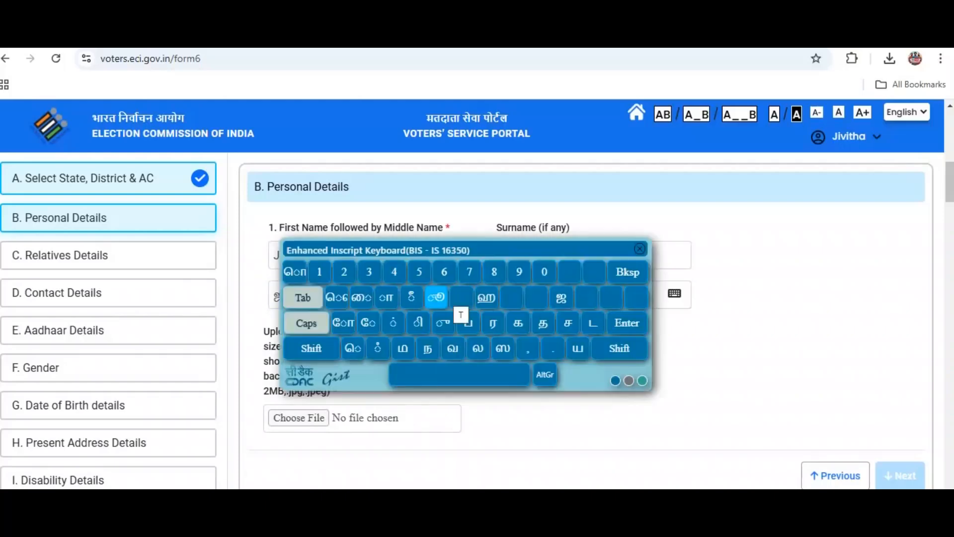
{"action": "left_click_drag", "start_coordinate": [463, 250], "coordinate": [622, 290]}
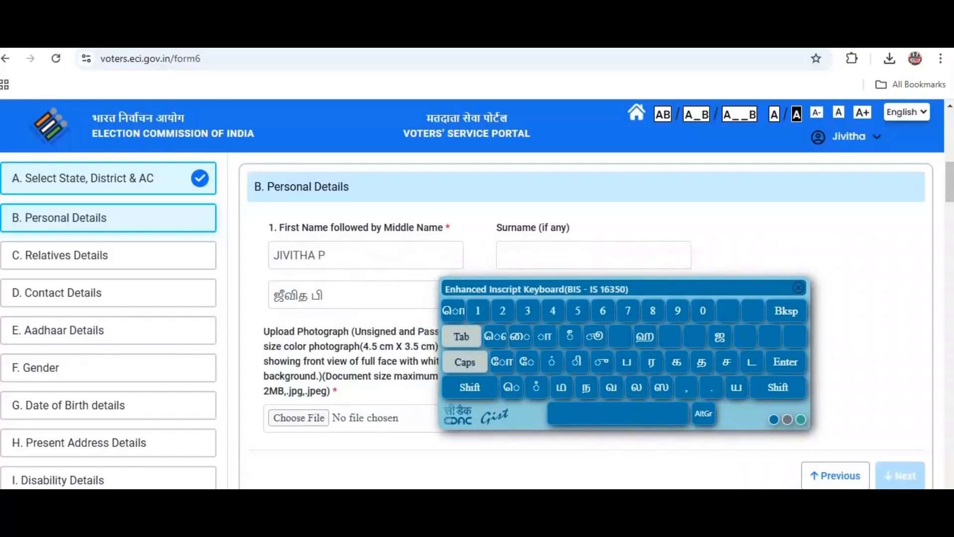
{"action": "left_click", "coordinate": [308, 296]}
{"action": "key", "text": "BackSpace"}
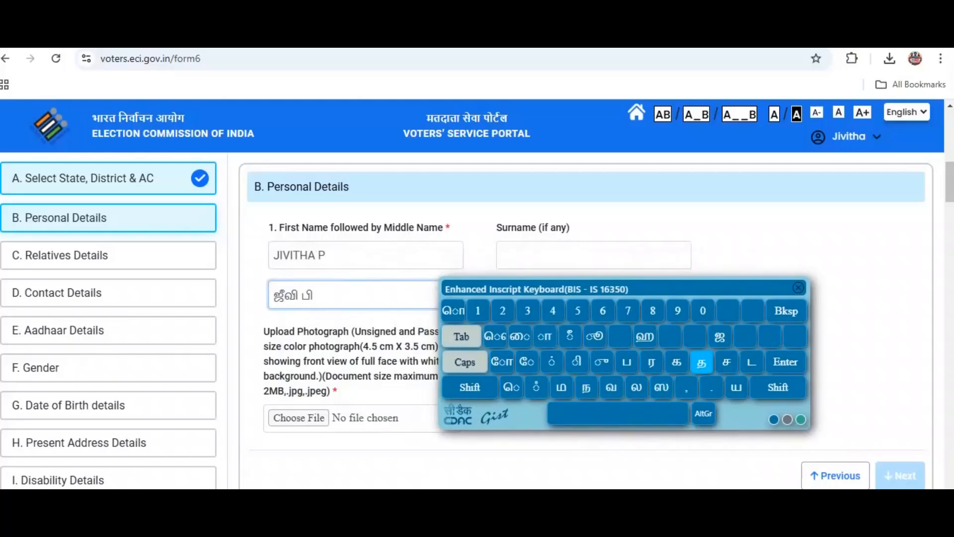
{"action": "left_click", "coordinate": [701, 362]}
{"action": "left_click", "coordinate": [545, 336]}
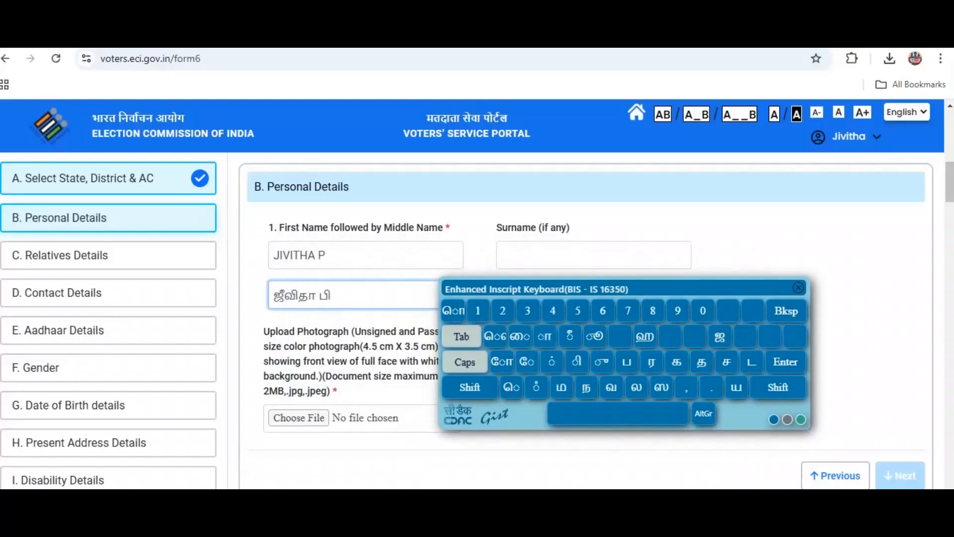
{"action": "left_click", "coordinate": [332, 296]}
{"action": "left_click", "coordinate": [798, 287]}
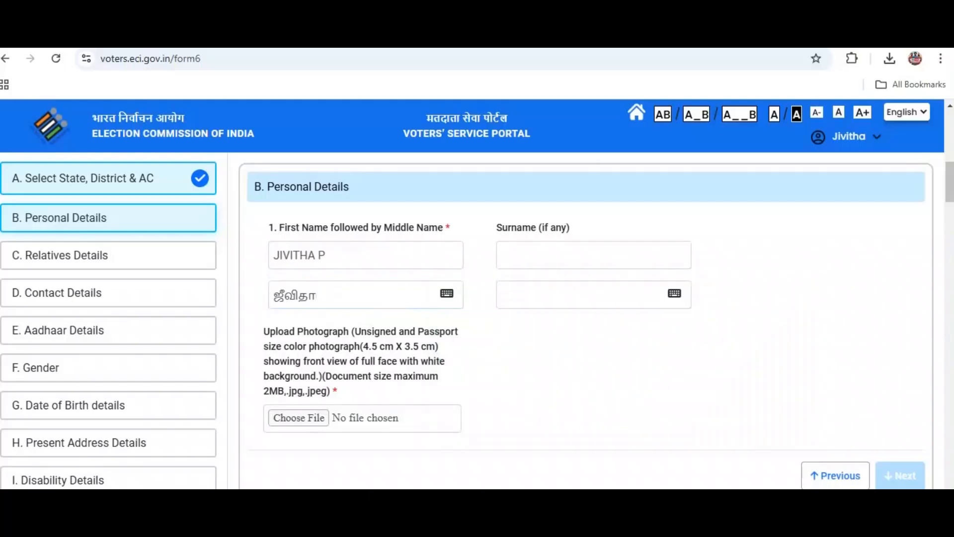
- Add the Tamil initial to the regional-language name field using the on-screen Tamil keyboard
{"action": "left_click", "coordinate": [447, 293]}
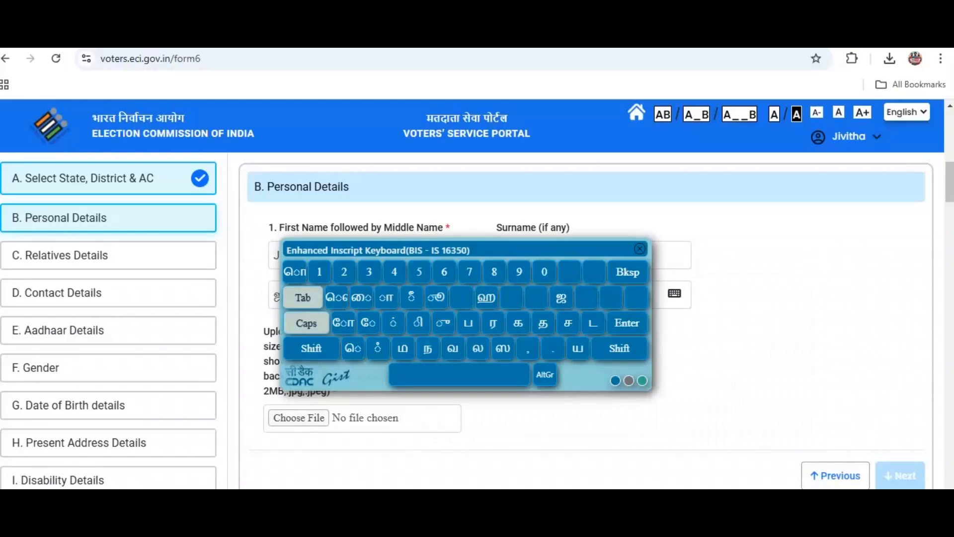
{"action": "left_click_drag", "start_coordinate": [419, 250], "coordinate": [544, 207]}
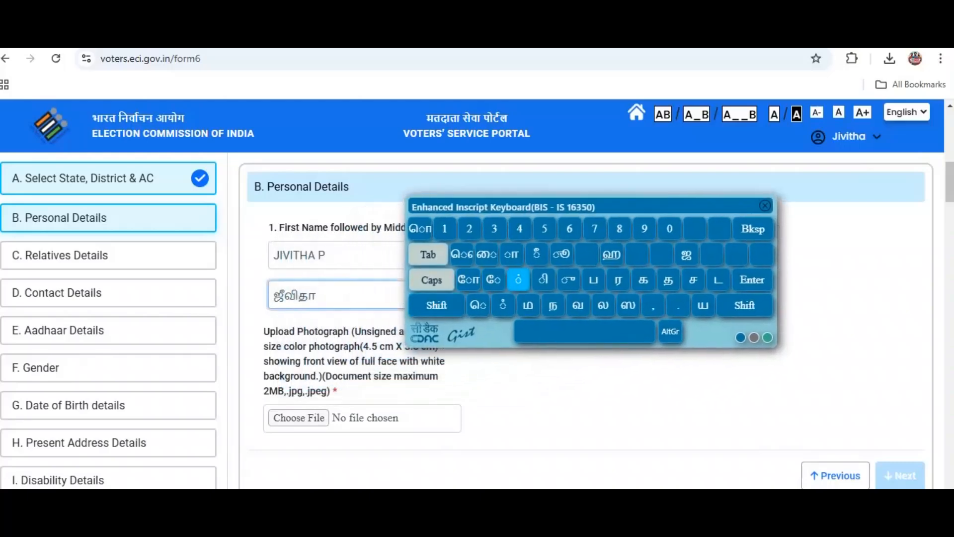
{"action": "type", "text": "பா"}
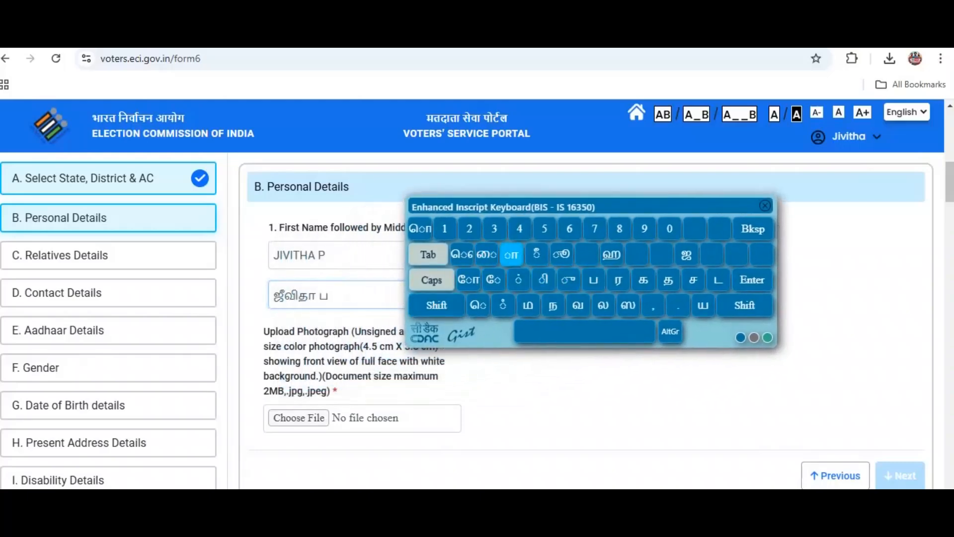
{"action": "left_click", "coordinate": [766, 206]}
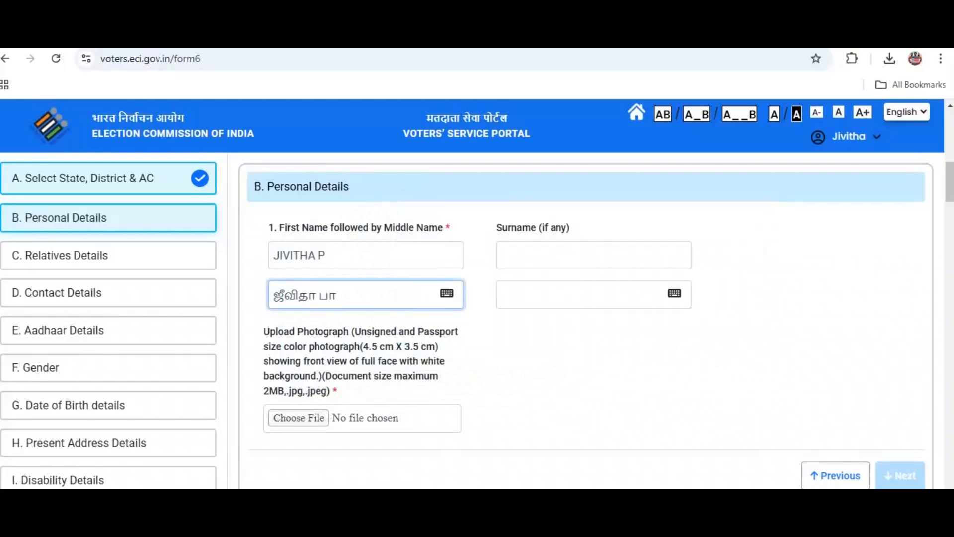
- Review the photograph upload requirements for size, background and file format
{"action": "double_click", "coordinate": [448, 227]}
{"action": "left_click", "coordinate": [447, 228]}
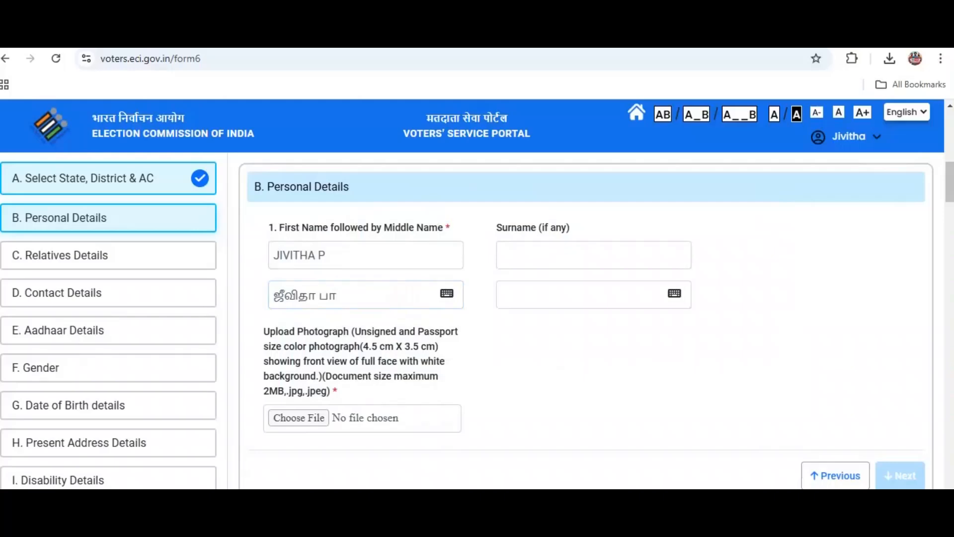
{"action": "left_click_drag", "start_coordinate": [263, 331], "coordinate": [451, 332]}
{"action": "left_click_drag", "start_coordinate": [301, 362], "coordinate": [420, 361]}
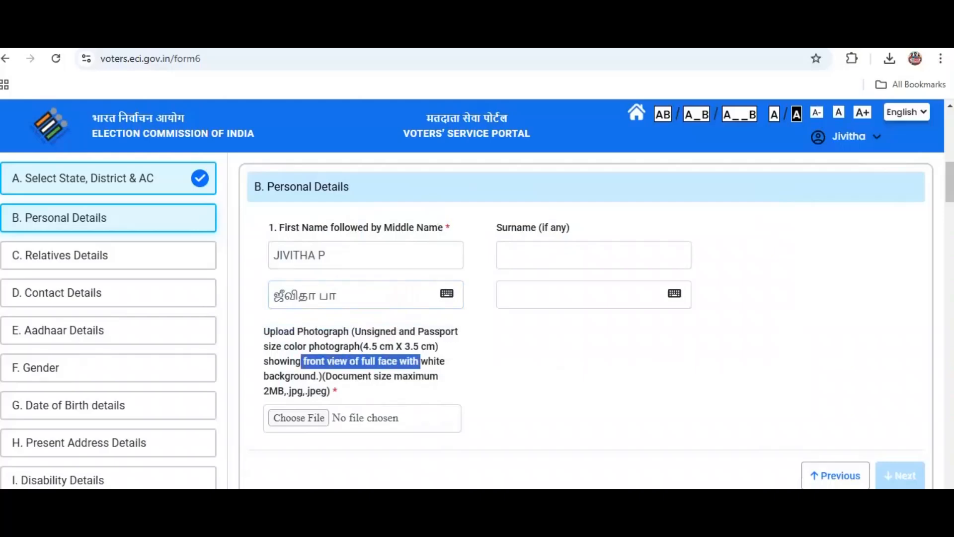
{"action": "left_click_drag", "start_coordinate": [306, 346], "coordinate": [402, 346]}
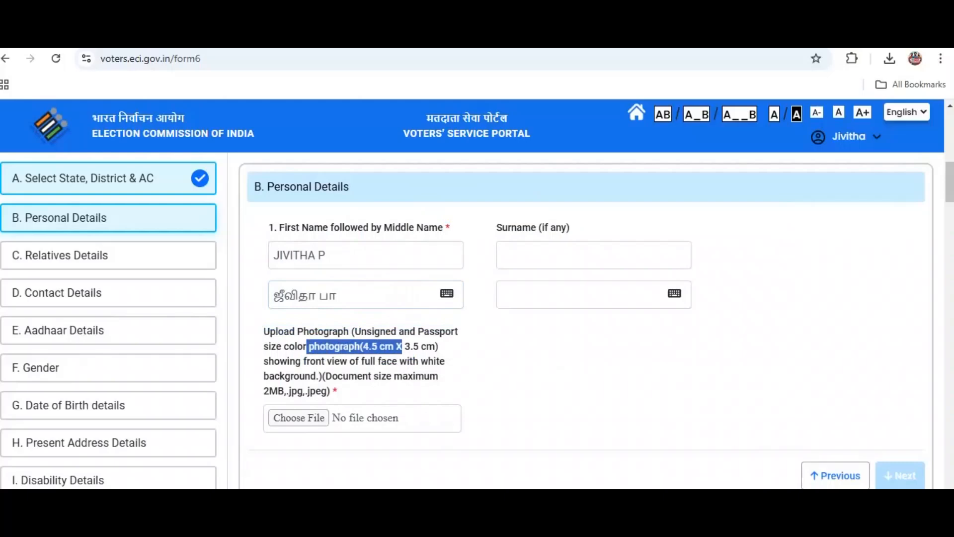
{"action": "left_click_drag", "start_coordinate": [264, 391], "coordinate": [316, 391]}
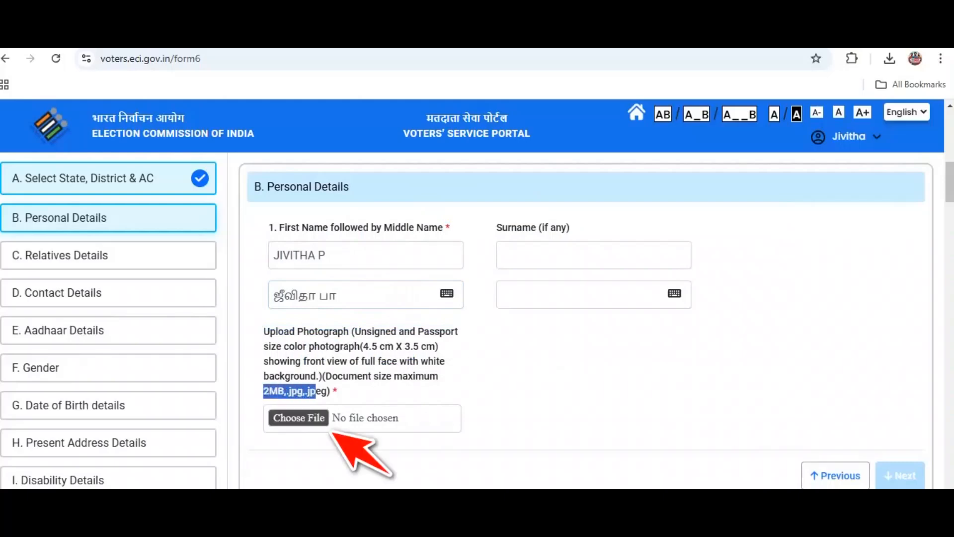
- Upload the photograph JI.JPG from the Desktop and save it in the image cropper
{"action": "left_click", "coordinate": [299, 418]}
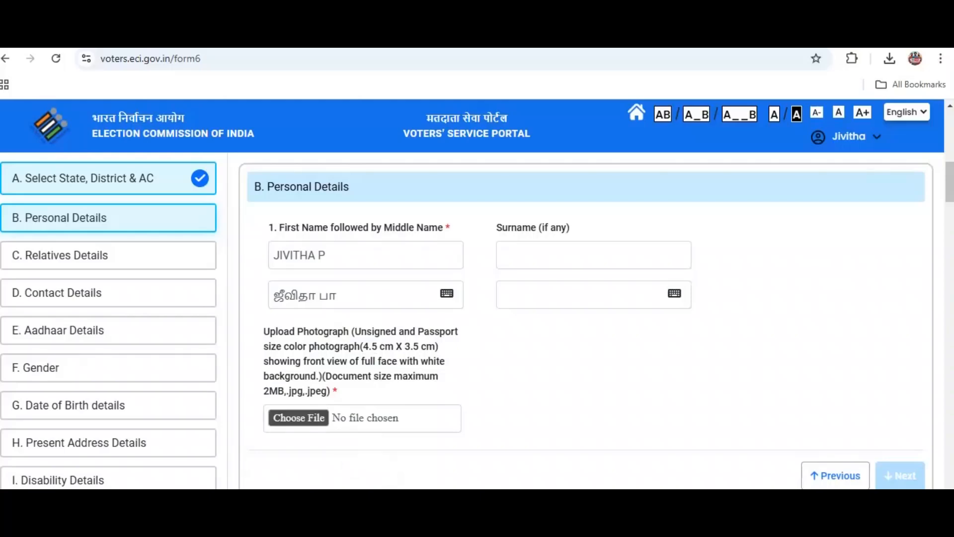
{"action": "left_click", "coordinate": [299, 418]}
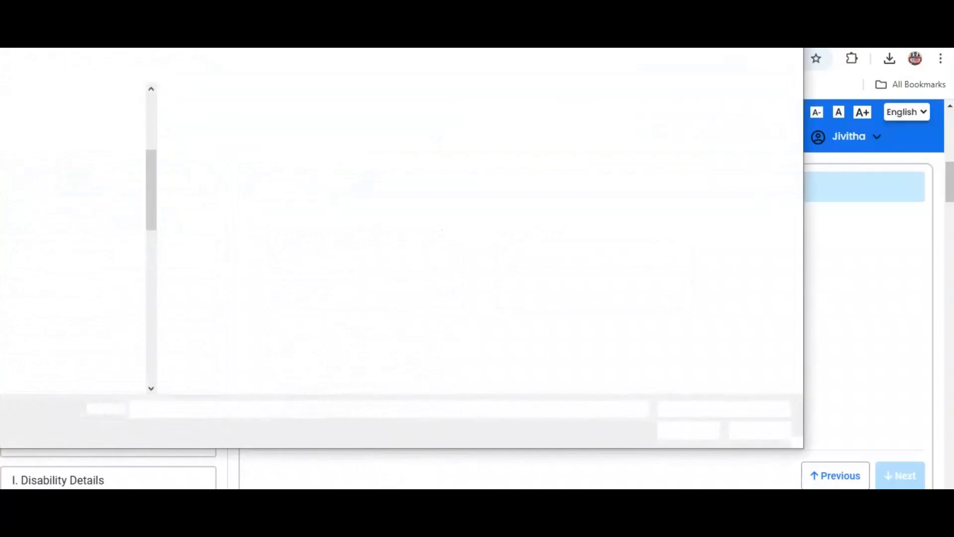
{"action": "scroll", "coordinate": [74, 239], "scroll_direction": "up", "scroll_amount": 6}
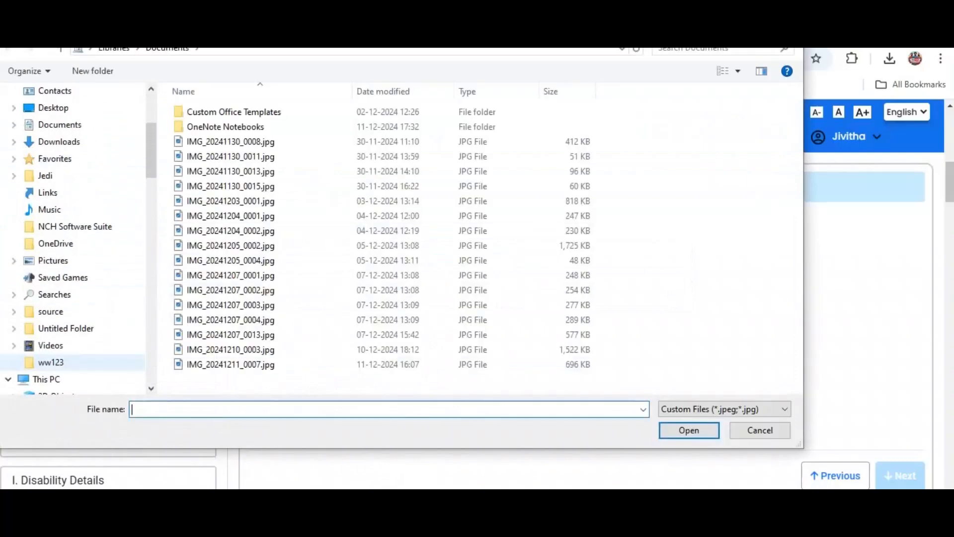
{"action": "left_click", "coordinate": [53, 198]}
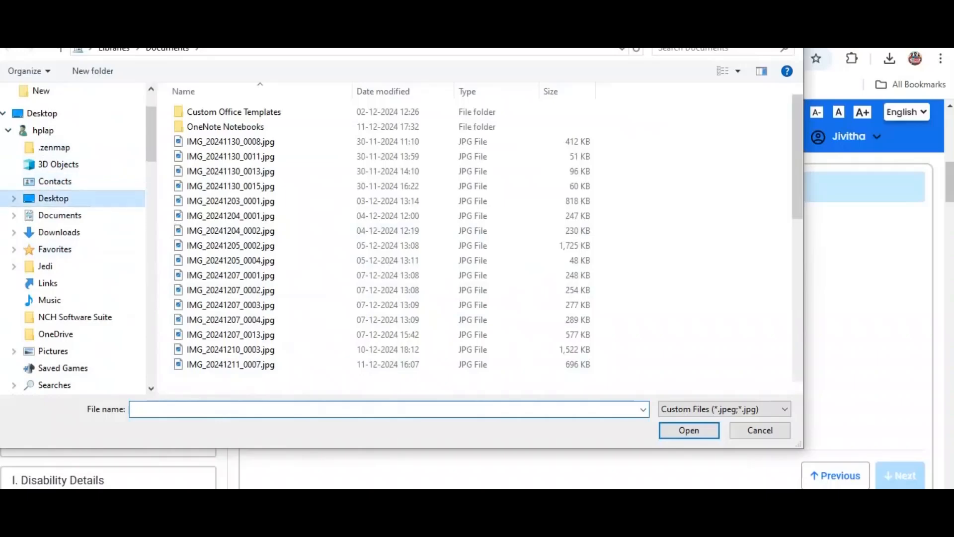
{"action": "type", "text": "8"}
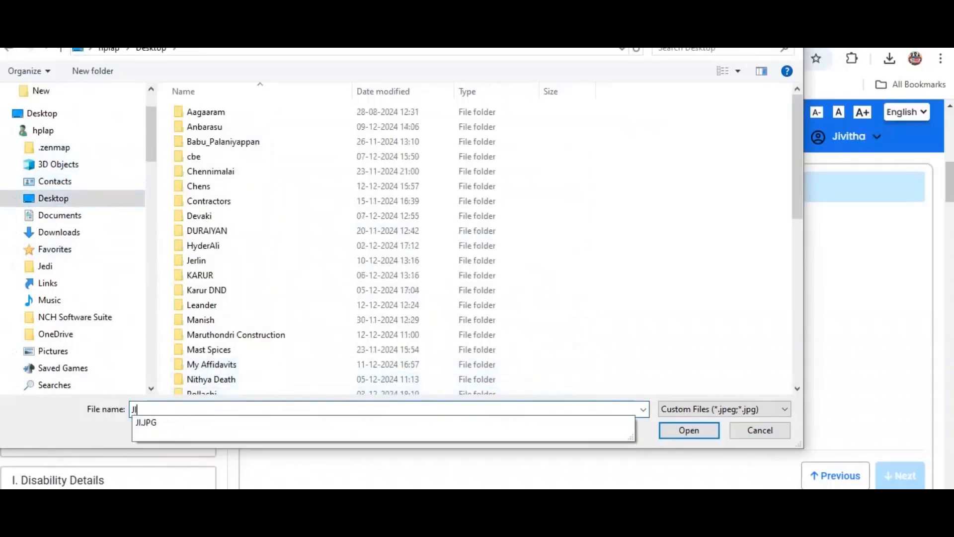
{"action": "key", "text": "Down"}
{"action": "key", "text": "Return"}
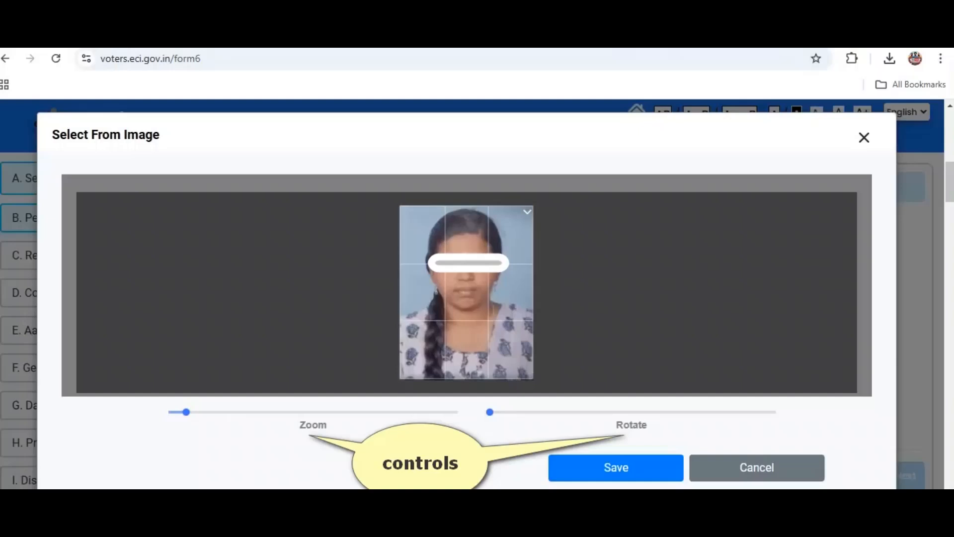
{"action": "mouse_move", "coordinate": [187, 412]}
{"action": "left_mouse_down"}
{"action": "mouse_move", "coordinate": [194, 412]}
{"action": "mouse_move", "coordinate": [186, 412]}
{"action": "left_mouse_up"}
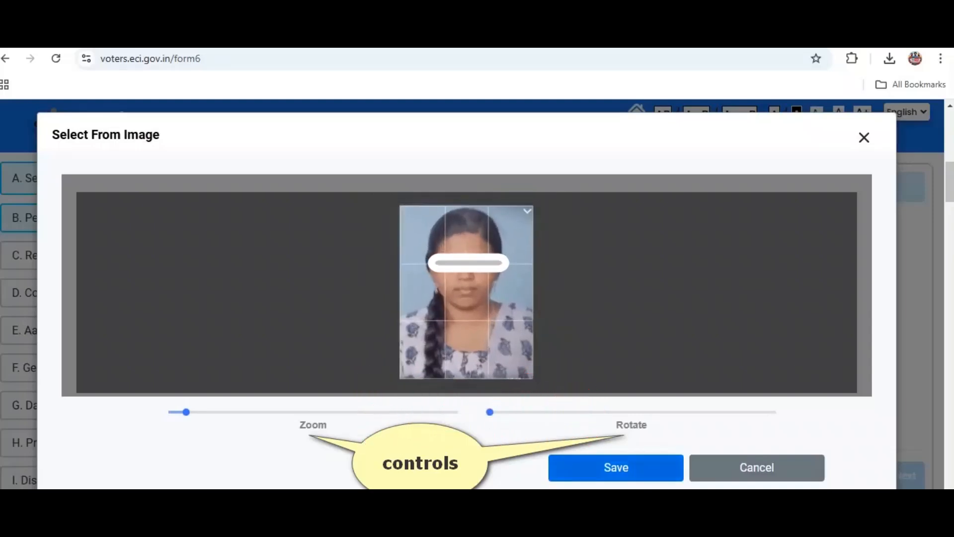
{"action": "left_click", "coordinate": [616, 468]}
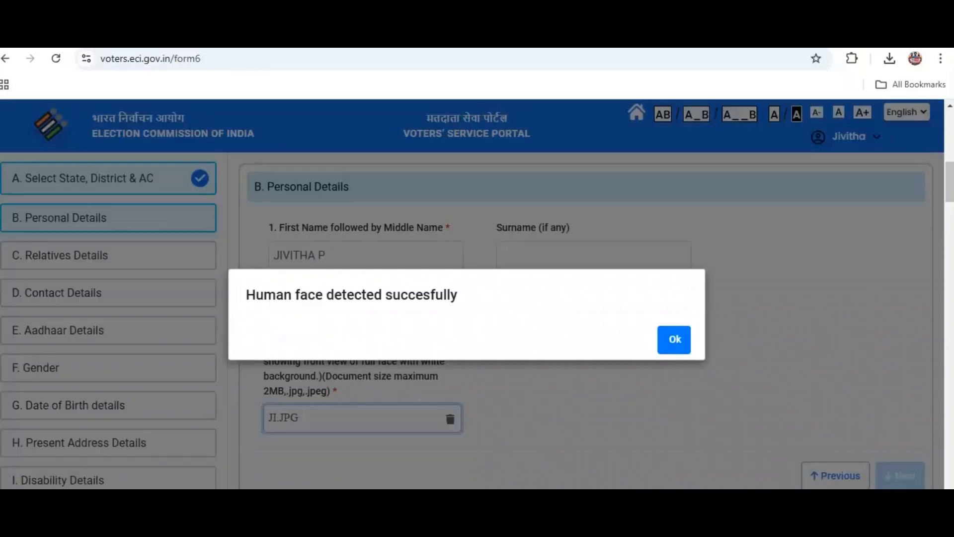
- Dismiss the face-detection dialog and continue to the Relatives Details section
{"action": "left_click_drag", "start_coordinate": [256, 295], "coordinate": [457, 294]}
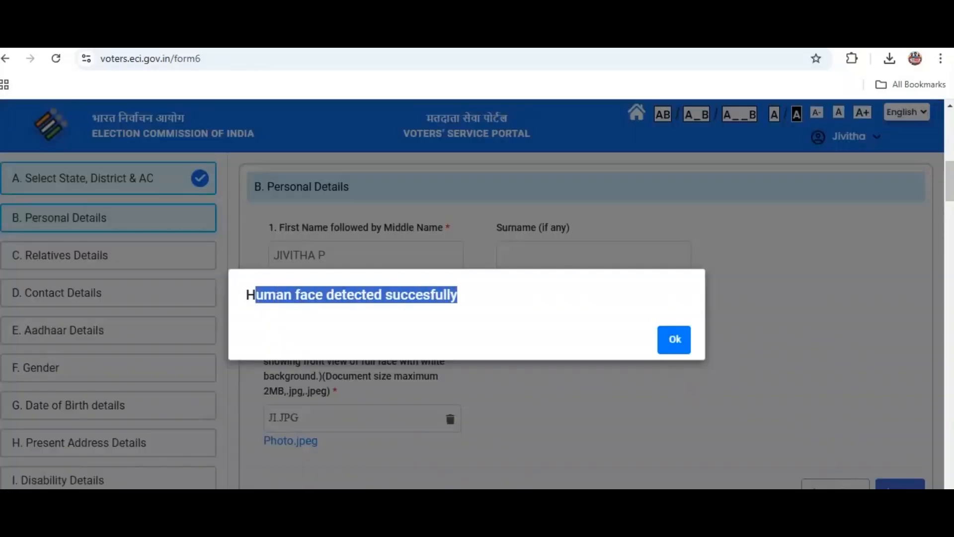
{"action": "left_click", "coordinate": [458, 295]}
{"action": "left_click", "coordinate": [674, 339]}
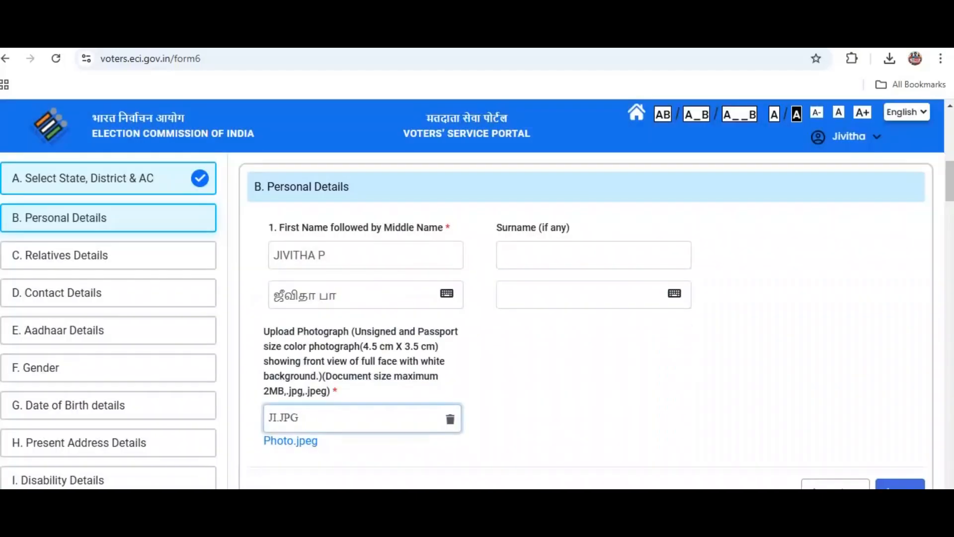
{"action": "scroll", "coordinate": [587, 318], "scroll_direction": "down", "scroll_amount": 1}
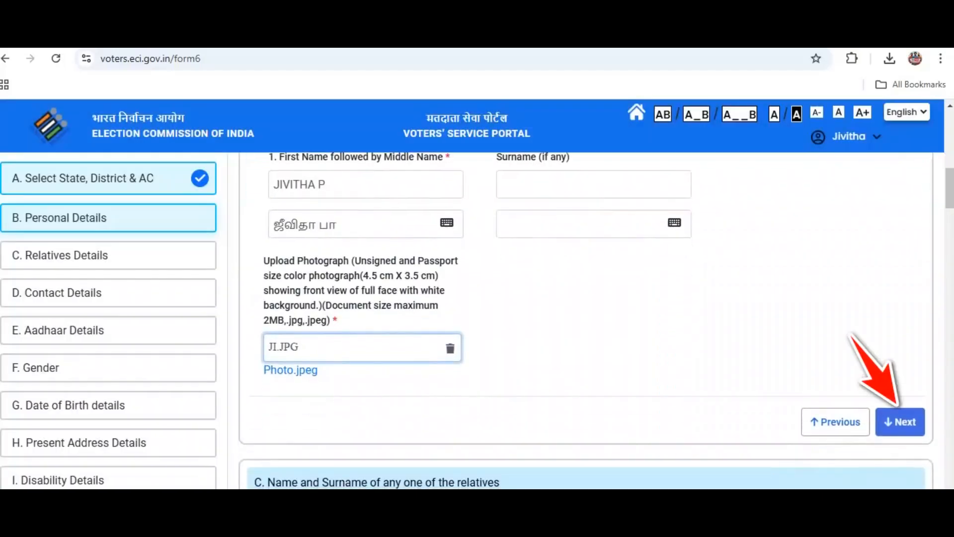
{"action": "left_click", "coordinate": [900, 422]}
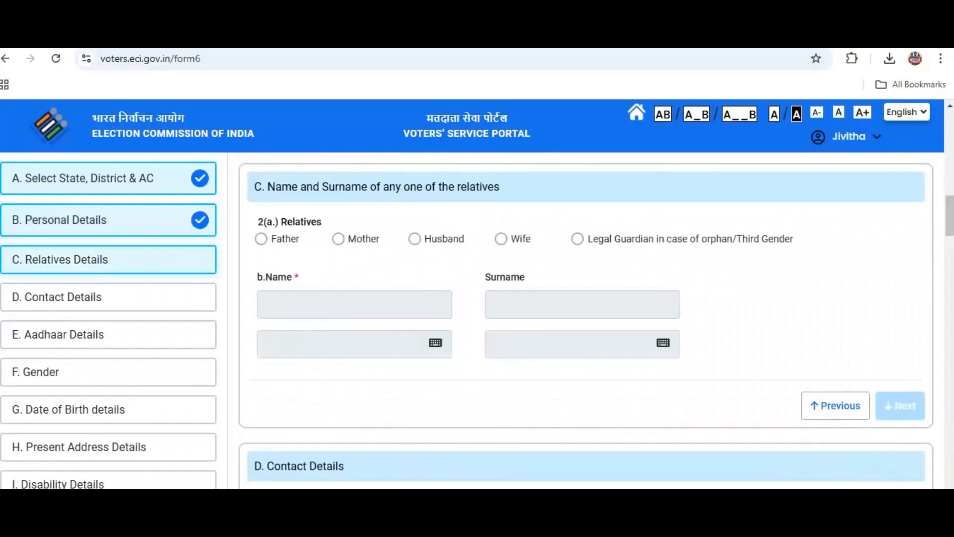
- Select Father as the relative, enter the father's name in English and its Tamil transliteration, and continue
{"action": "left_click", "coordinate": [261, 239]}
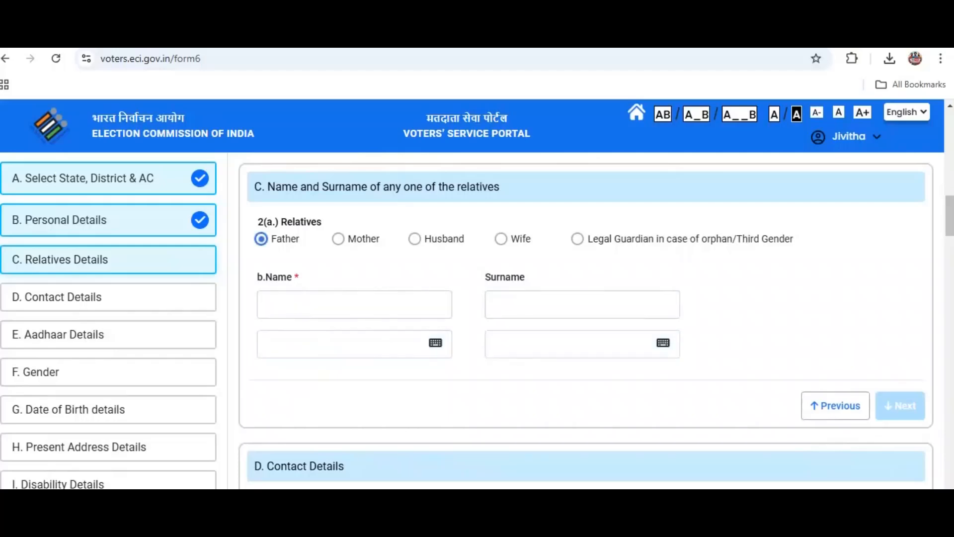
{"action": "left_click", "coordinate": [354, 304]}
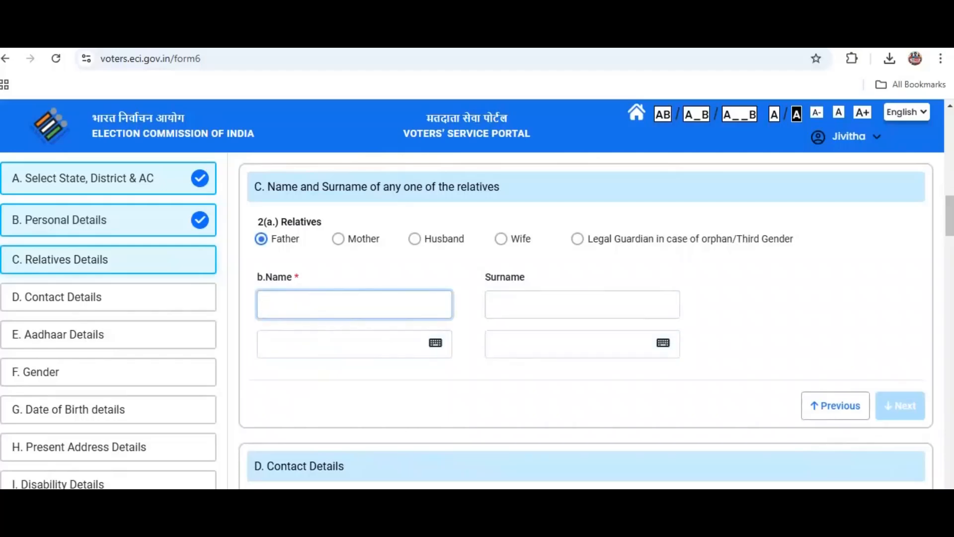
{"action": "left_click", "coordinate": [354, 344]}
{"action": "left_click", "coordinate": [435, 343]}
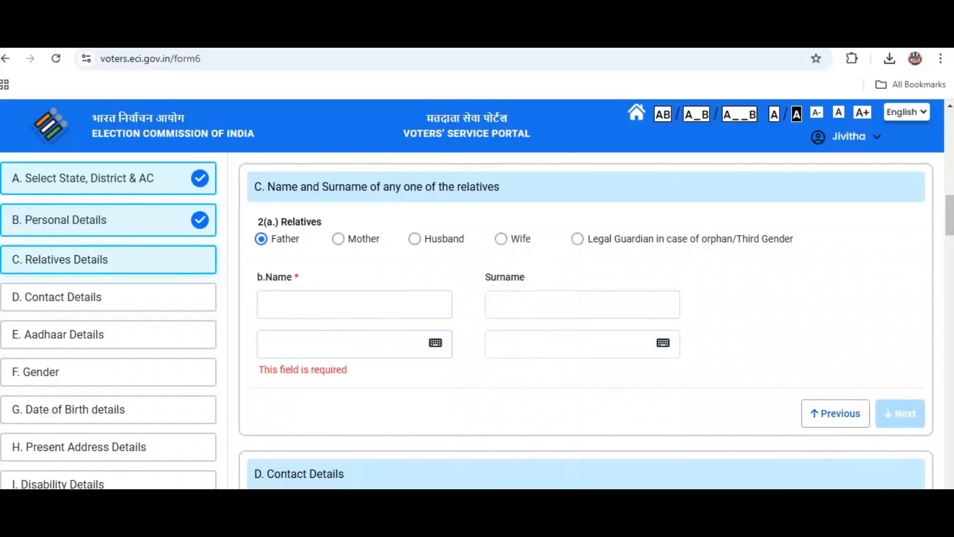
{"action": "left_click", "coordinate": [355, 304]}
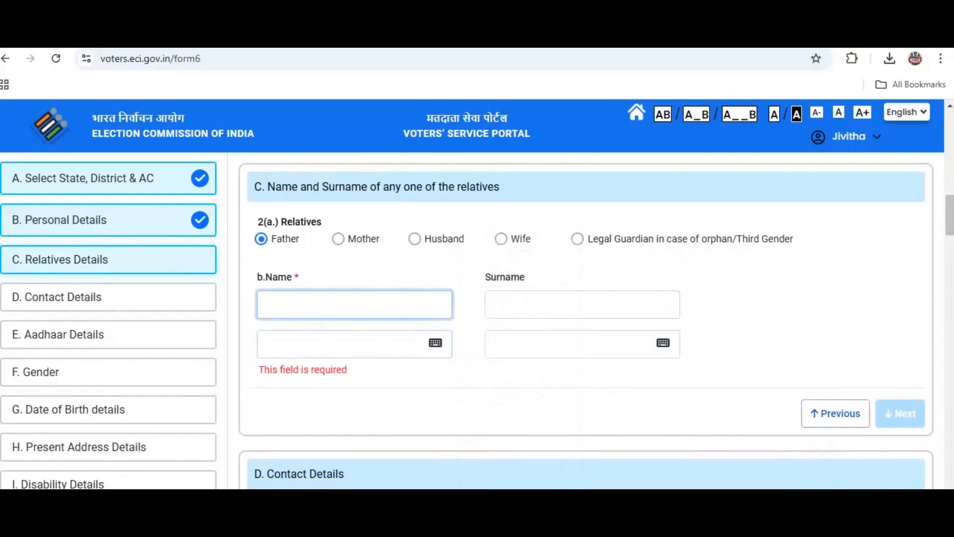
{"action": "type", "text": "PARTHIBAN"}
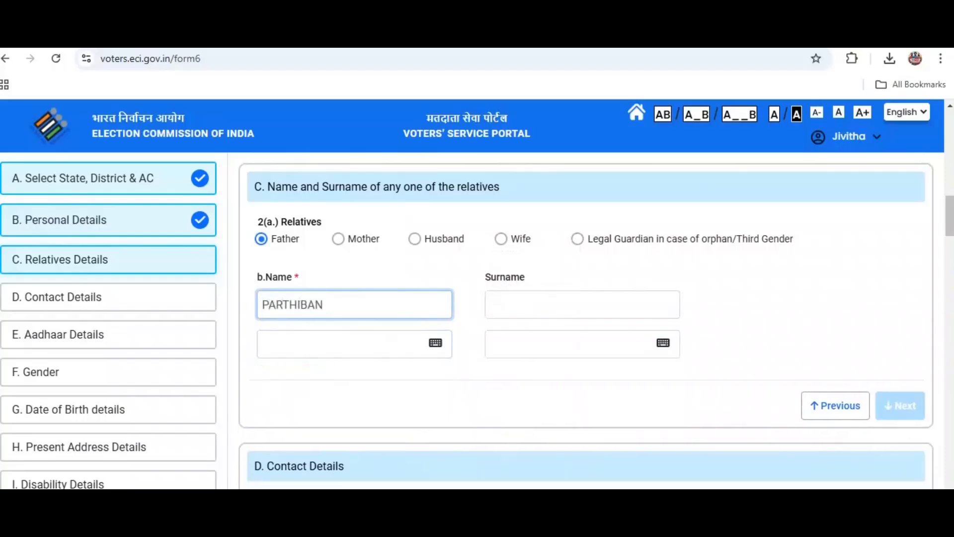
{"action": "key", "text": "Tab"}
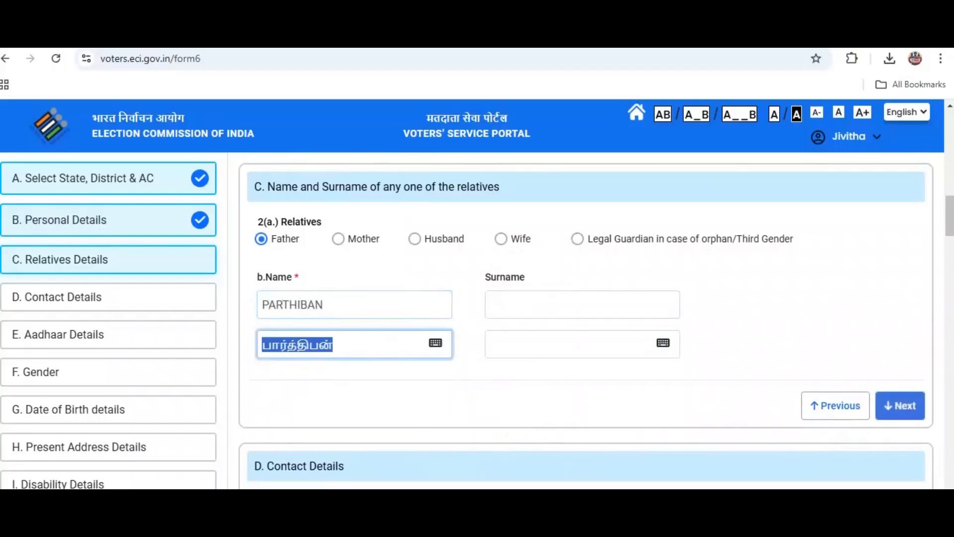
{"action": "left_click", "coordinate": [334, 344]}
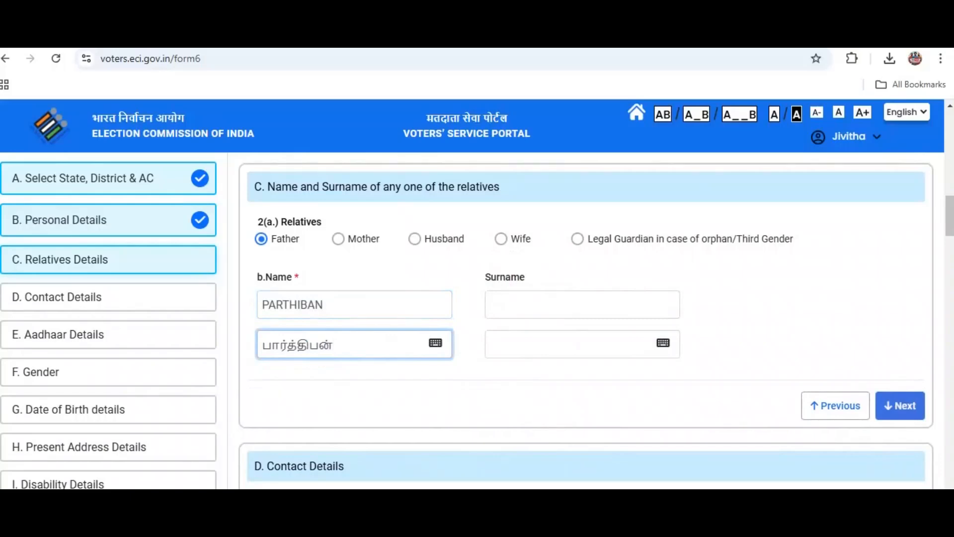
{"action": "left_click", "coordinate": [900, 406]}
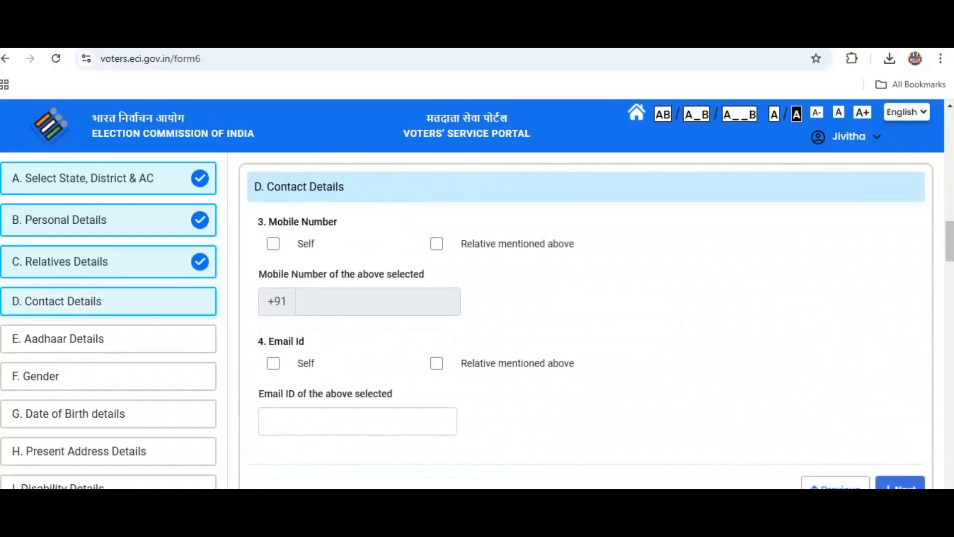
- Mark the mobile number as the applicant's own and enter the applicant's mobile number
{"action": "left_click", "coordinate": [273, 243]}
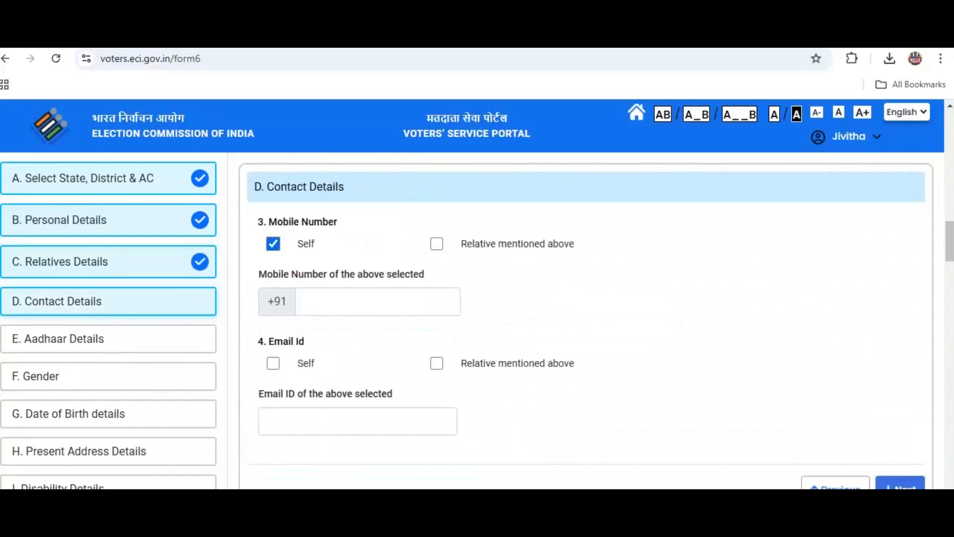
{"action": "left_click", "coordinate": [378, 302]}
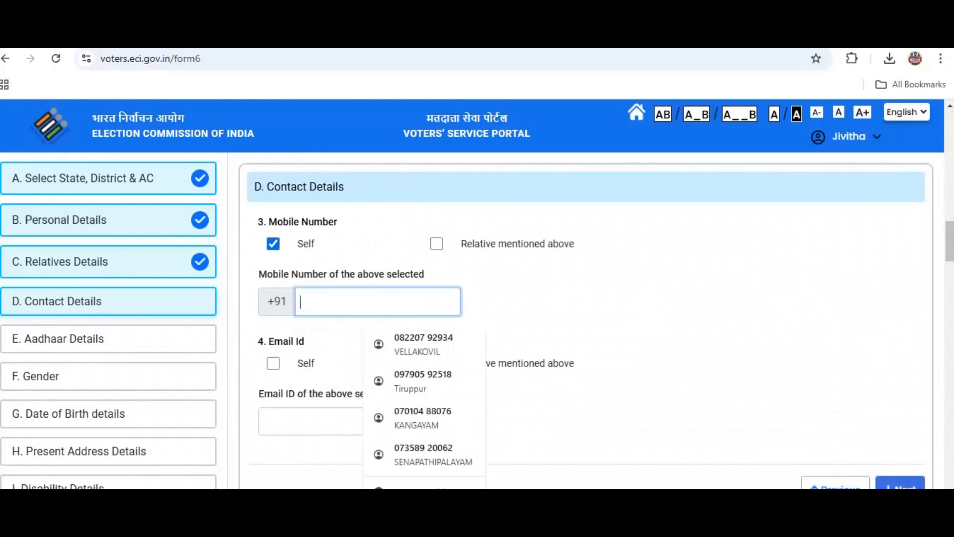
{"action": "key", "text": "Escape"}
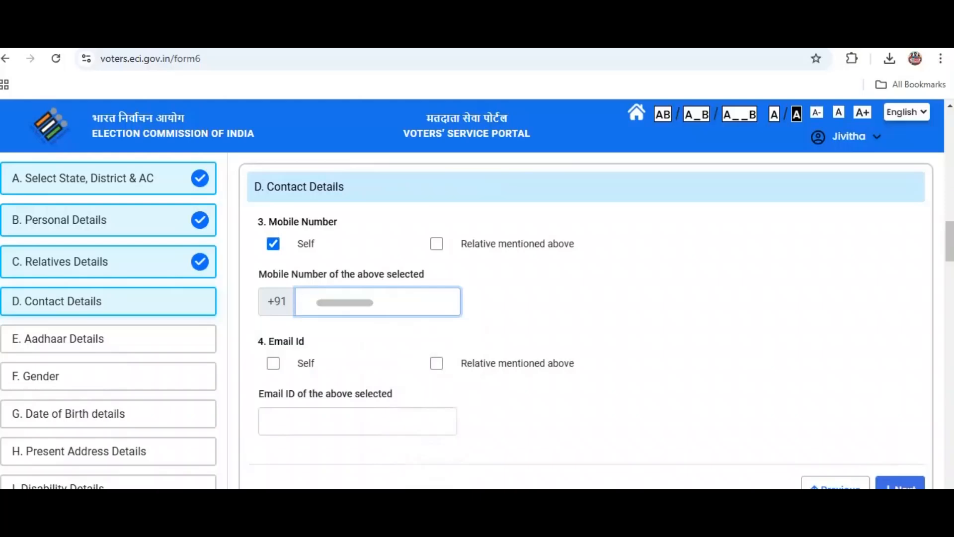
{"action": "type", "text": "96"}
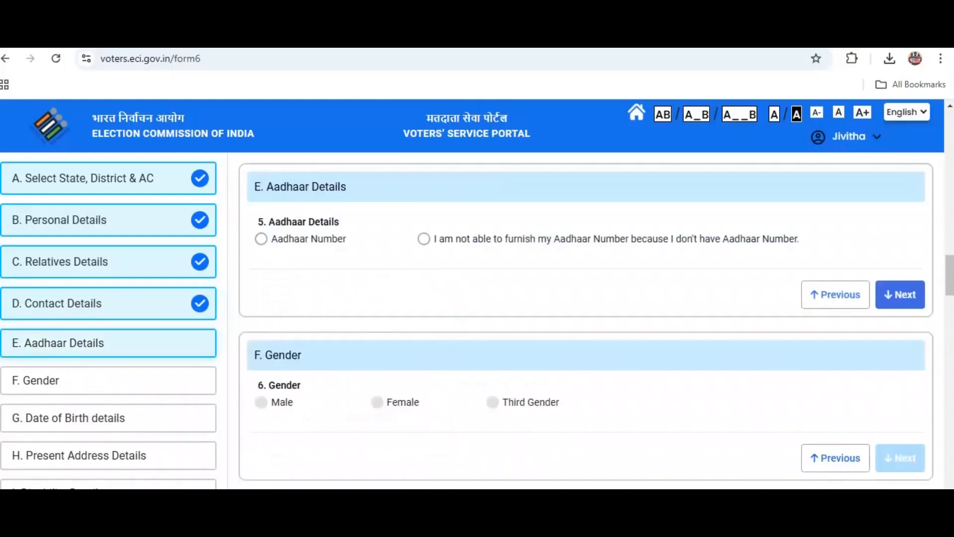
- Choose the Aadhaar Number option, enter the applicant's Aadhaar card number, and continue
{"action": "left_click", "coordinate": [261, 239]}
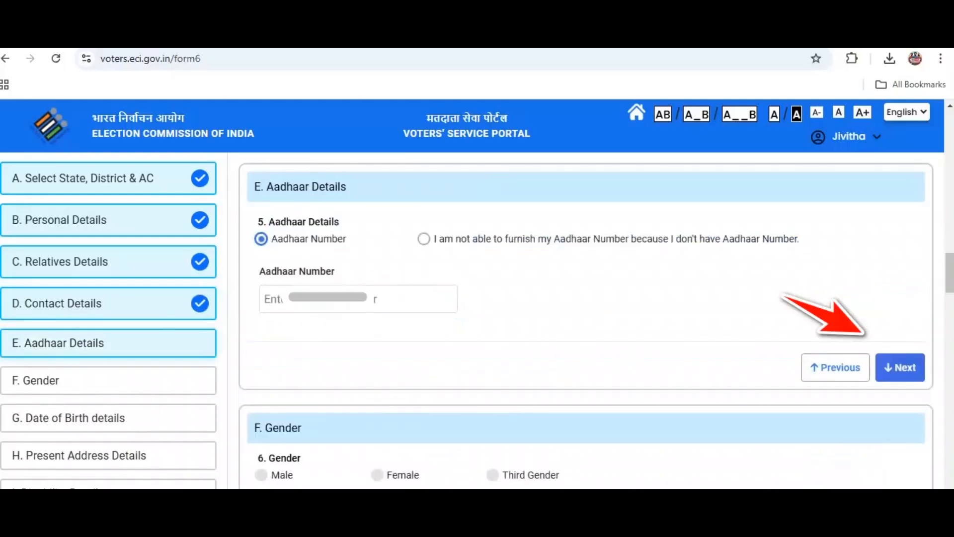
{"action": "left_click", "coordinate": [358, 299]}
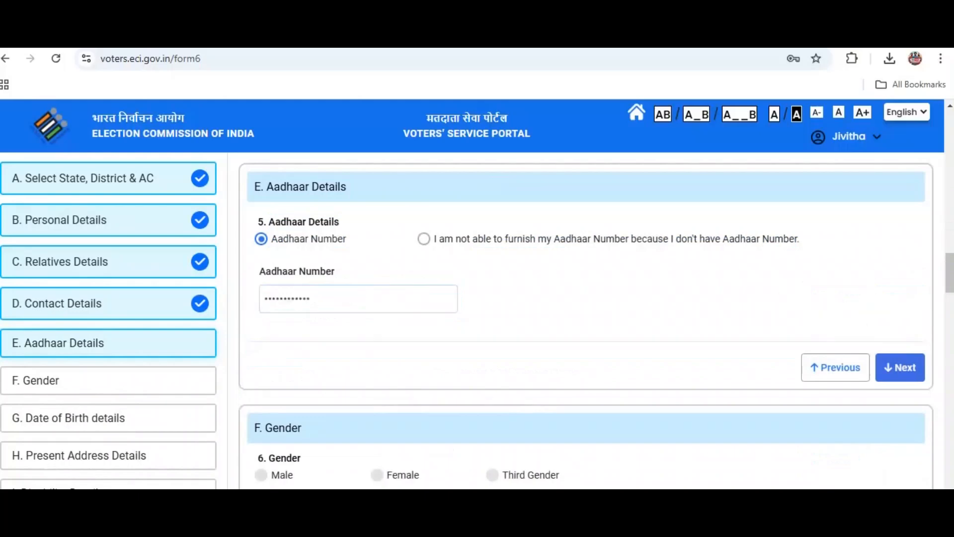
{"action": "left_click", "coordinate": [900, 367]}
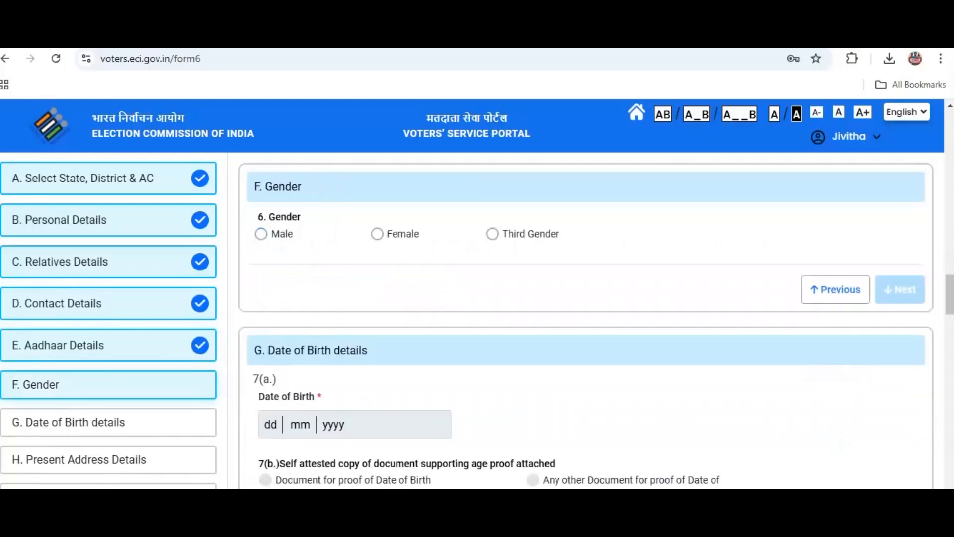
- Set the gender to Female and continue to the Date of Birth details
{"action": "left_click_drag", "start_coordinate": [262, 187], "coordinate": [293, 187]}
{"action": "left_click", "coordinate": [294, 189]}
{"action": "left_click", "coordinate": [377, 233]}
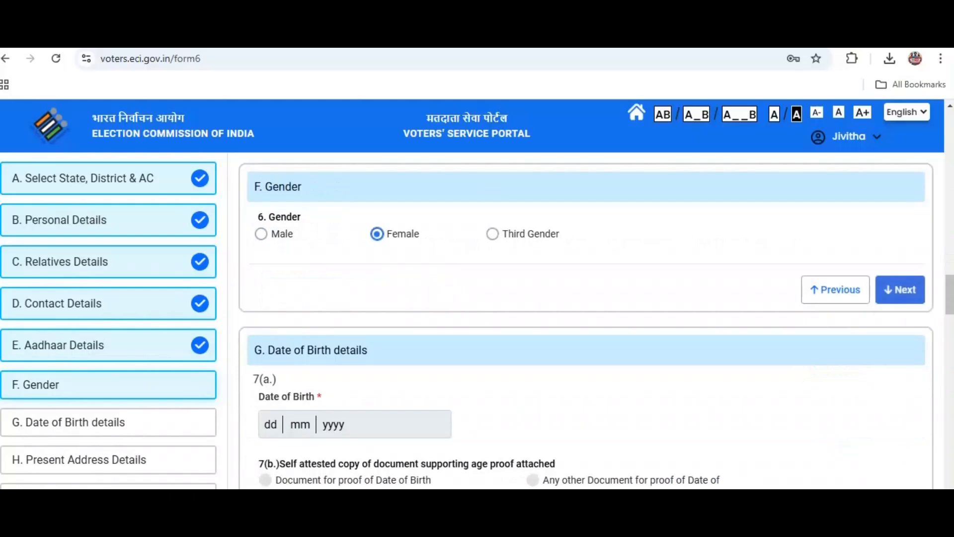
{"action": "left_click", "coordinate": [900, 290]}
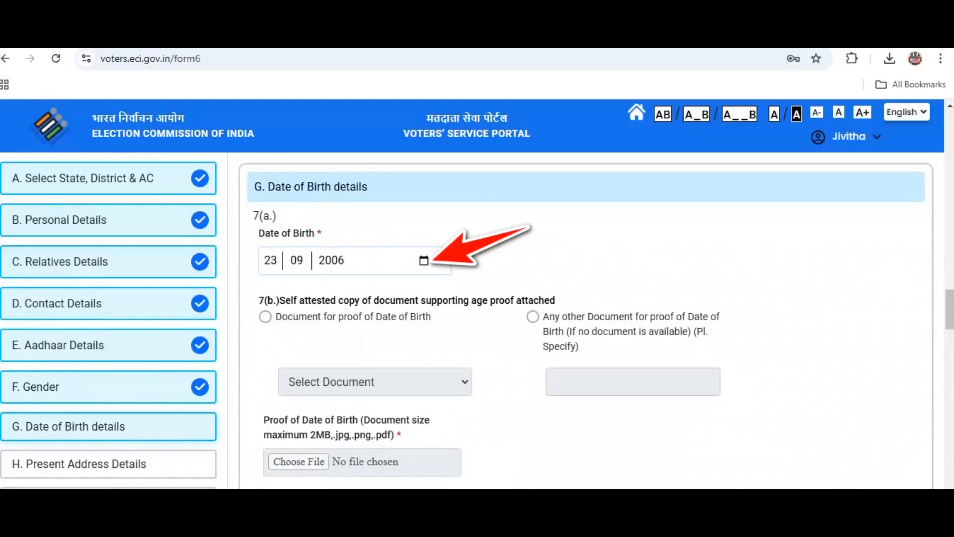
- Choose Document for proof of Date of Birth and select Aadhaar Card as the age-proof document
{"action": "left_click_drag", "start_coordinate": [264, 233], "coordinate": [288, 232]}
{"action": "left_click", "coordinate": [423, 260]}
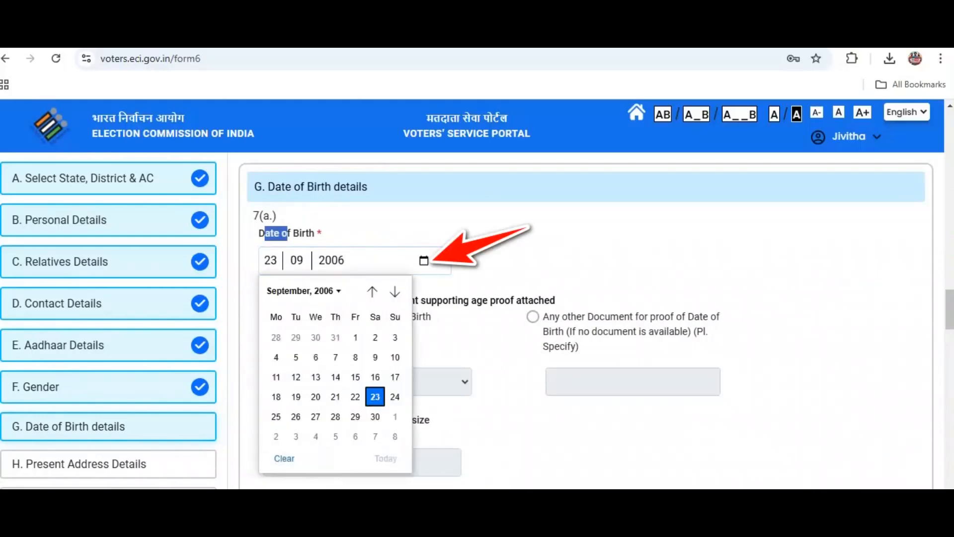
{"action": "key", "text": "Escape"}
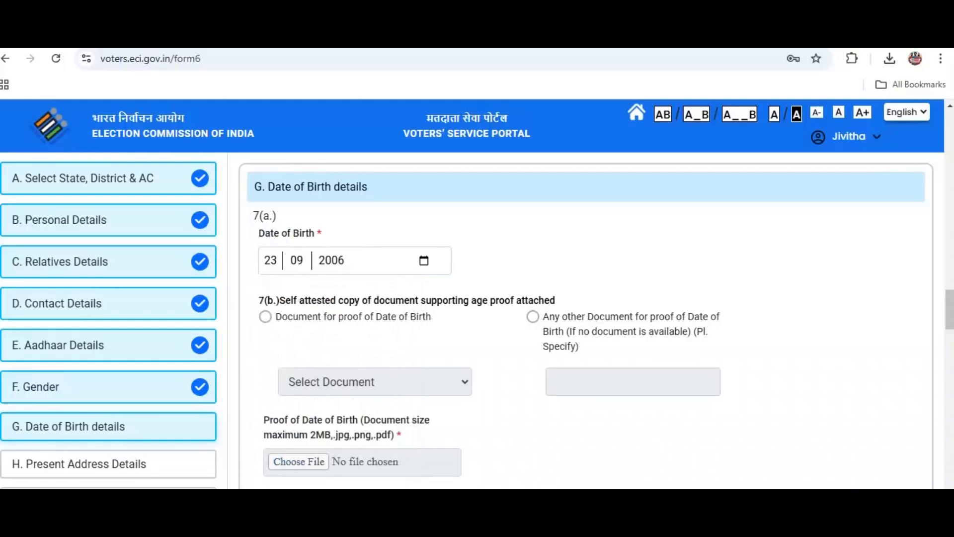
{"action": "left_click", "coordinate": [266, 316]}
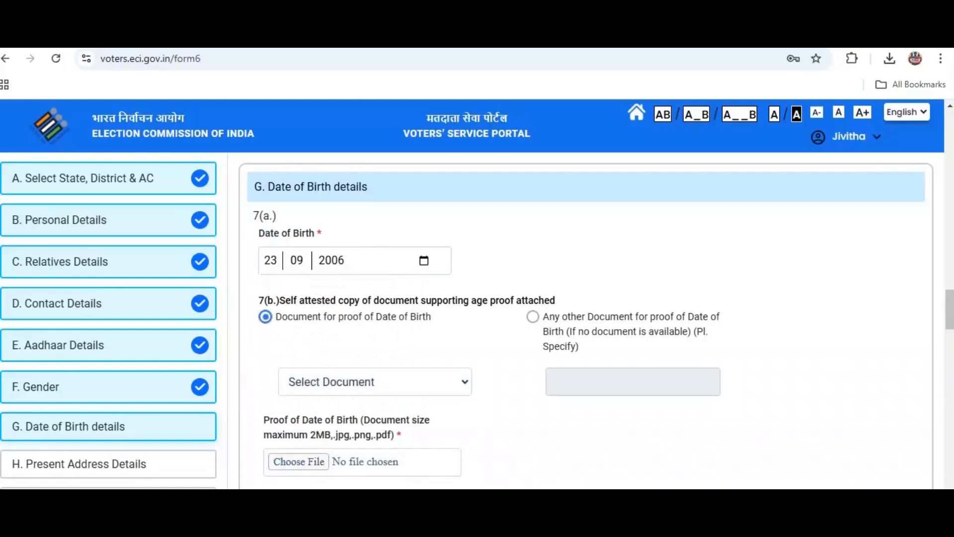
{"action": "left_click", "coordinate": [375, 381]}
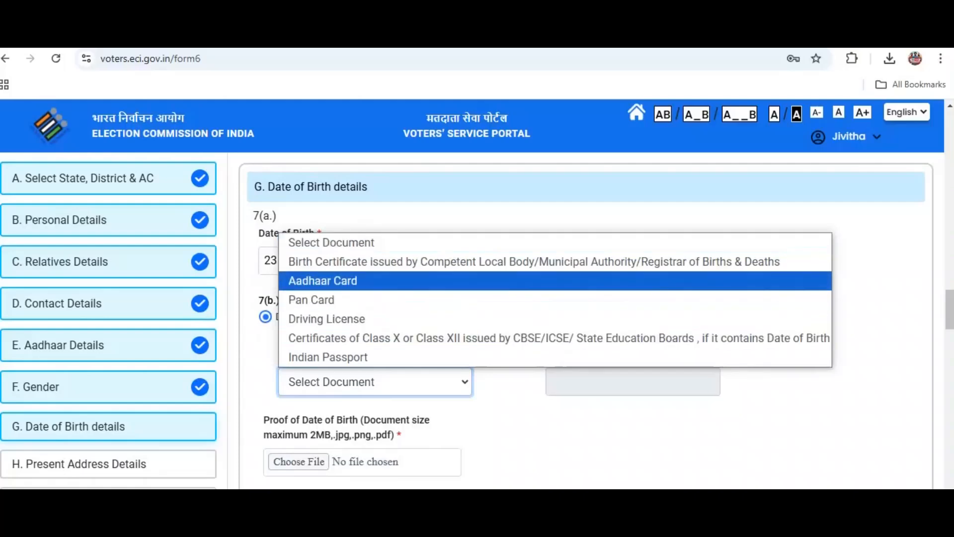
{"action": "left_click", "coordinate": [323, 280]}
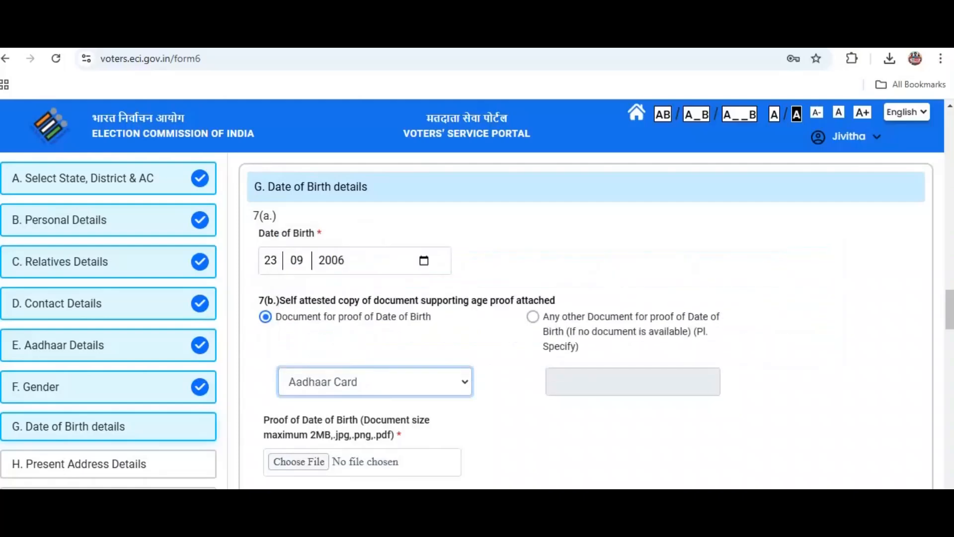
- Upload JIVITHA.pdf from Downloads as the date-of-birth proof and continue to Present Address Details
{"action": "left_click", "coordinate": [299, 461]}
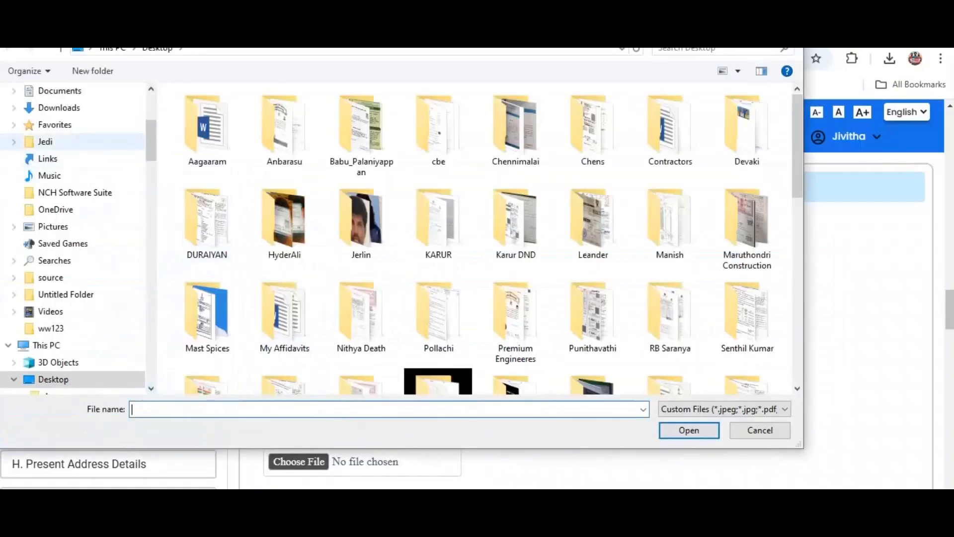
{"action": "left_click", "coordinate": [59, 108]}
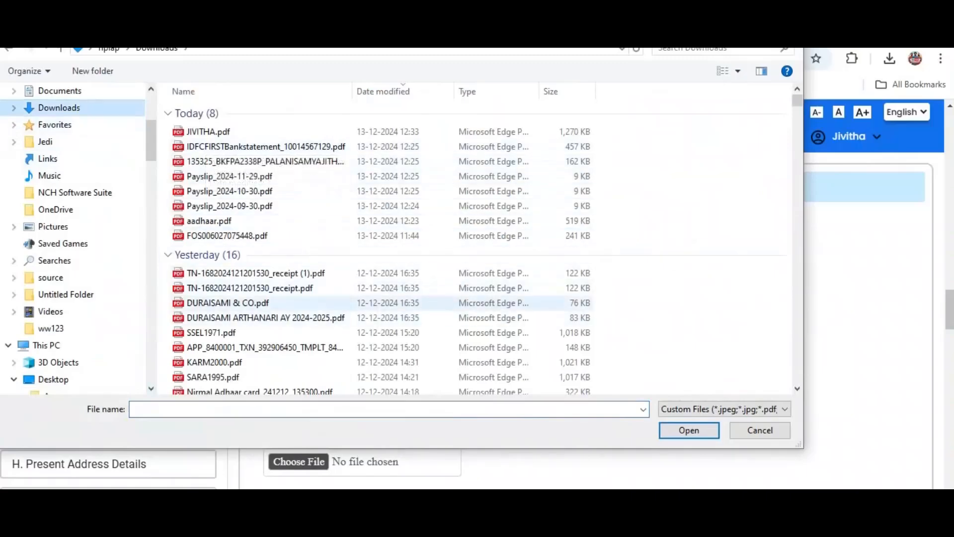
{"action": "left_click", "coordinate": [209, 131]}
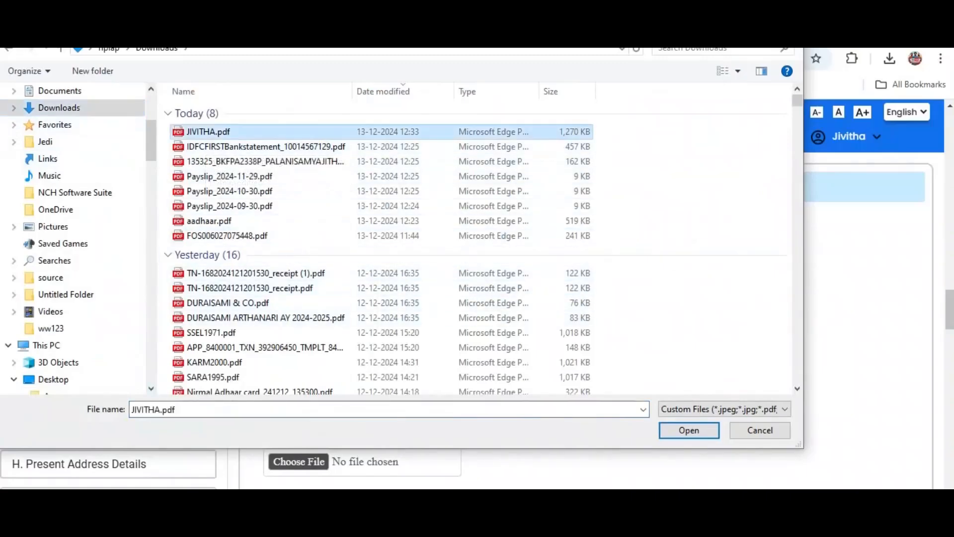
{"action": "left_click", "coordinate": [689, 430]}
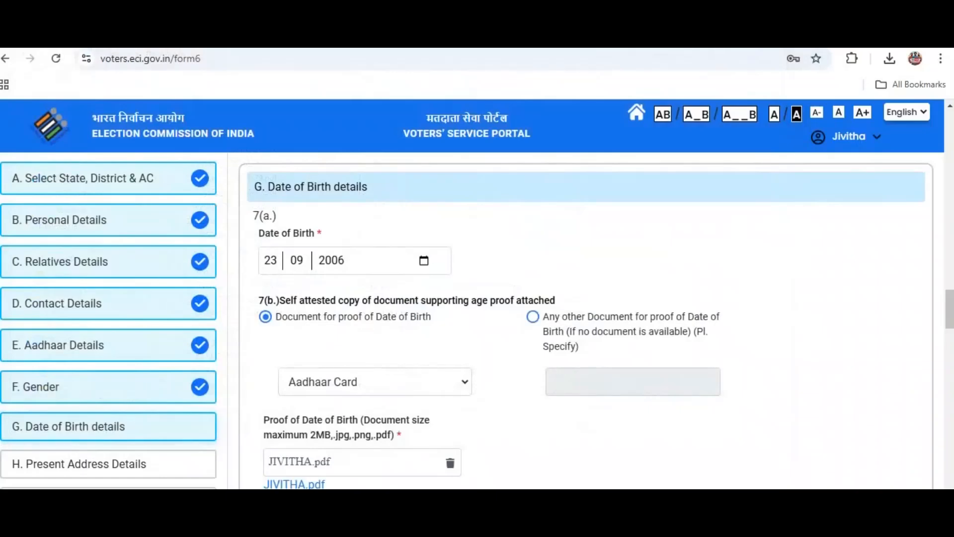
{"action": "scroll", "coordinate": [586, 324], "scroll_direction": "down", "scroll_amount": 2}
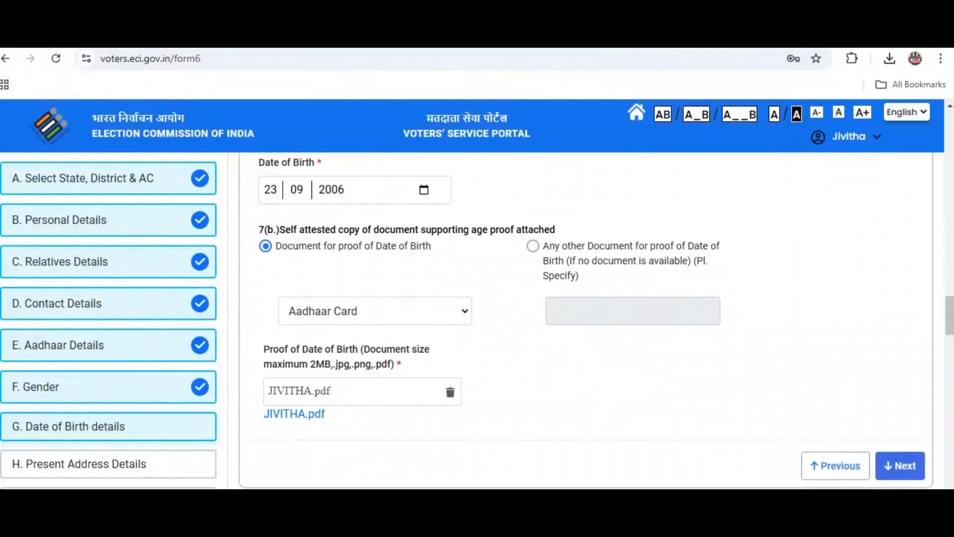
{"action": "left_click", "coordinate": [900, 466]}
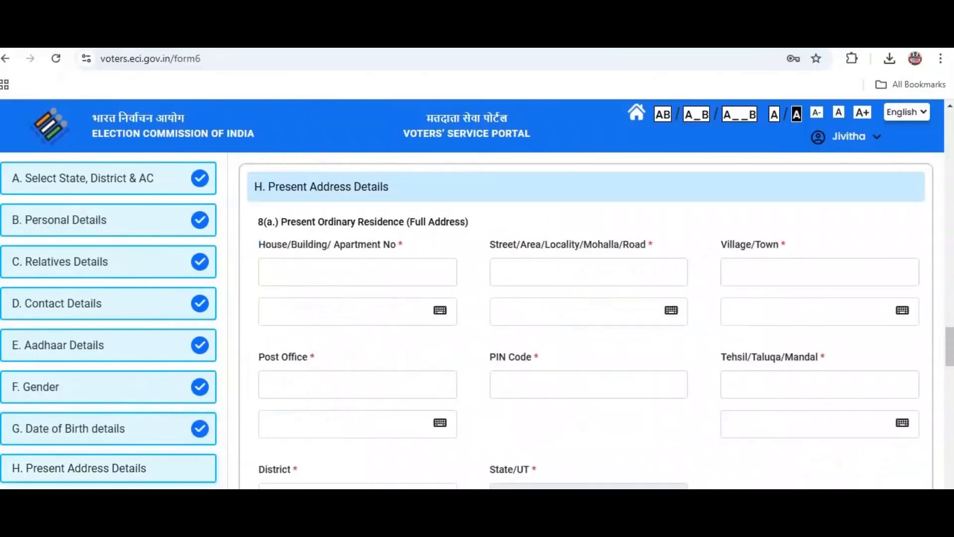
- Fill in the present residence address fields in English and Tamil, including post office, PIN code, taluk and district
{"action": "left_click_drag", "start_coordinate": [404, 245], "coordinate": [390, 245]}
{"action": "left_click_drag", "start_coordinate": [654, 245], "coordinate": [640, 245]}
{"action": "left_click_drag", "start_coordinate": [786, 245], "coordinate": [773, 245]}
{"action": "left_click_drag", "start_coordinate": [316, 357], "coordinate": [306, 357]}
{"action": "left_click_drag", "start_coordinate": [267, 186], "coordinate": [389, 187]}
{"action": "left_click", "coordinate": [393, 188]}
{"action": "scroll", "coordinate": [587, 318], "scroll_direction": "down", "scroll_amount": 1}
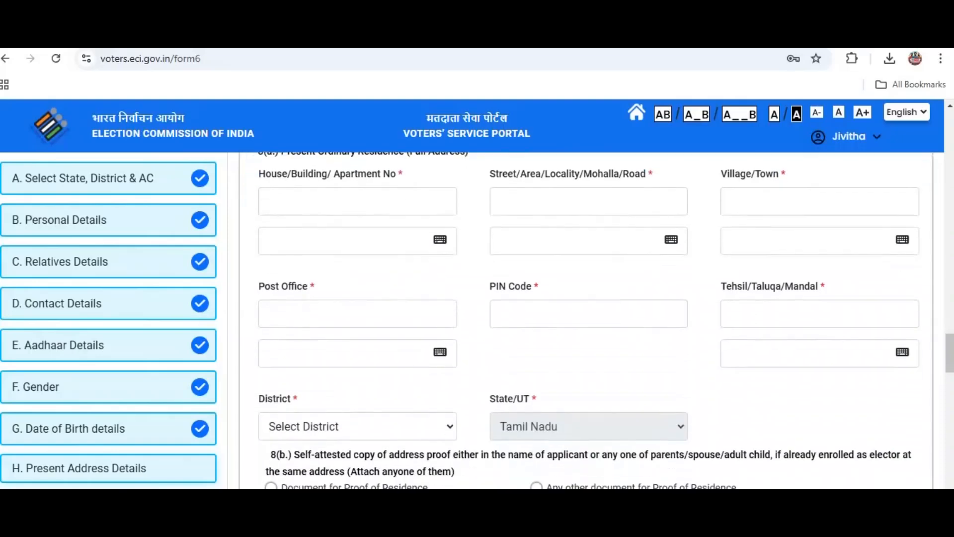
{"action": "scroll", "coordinate": [586, 318], "scroll_direction": "up", "scroll_amount": 1}
{"action": "left_click", "coordinate": [357, 272]}
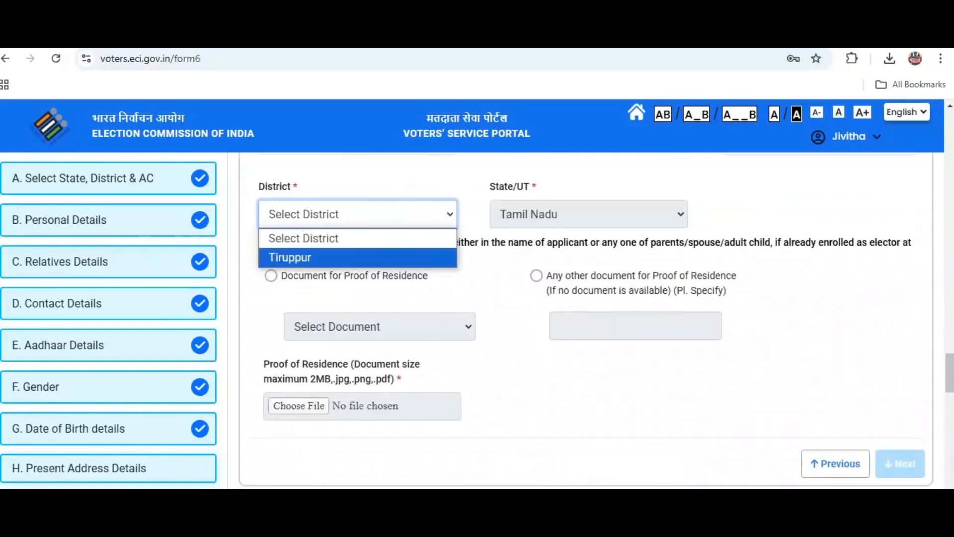
{"action": "key", "text": "Return"}
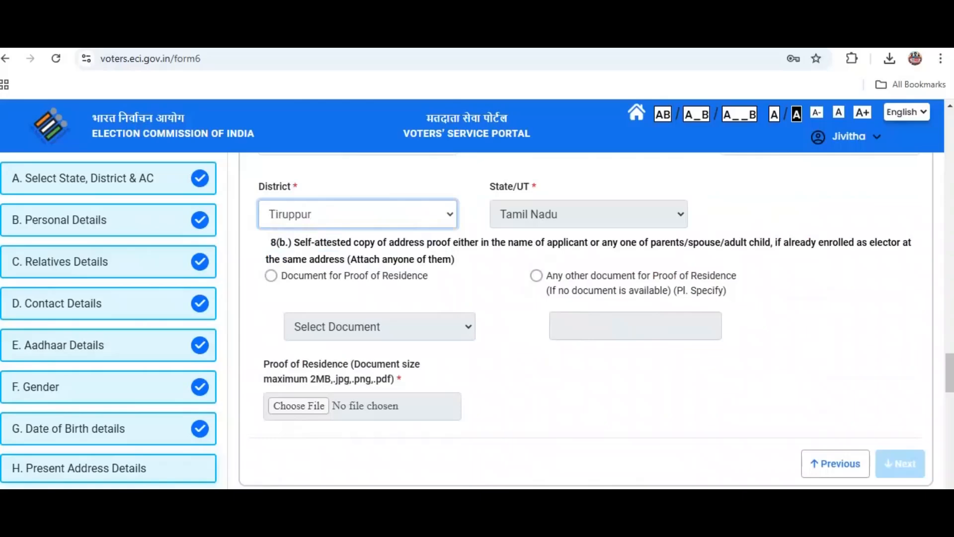
- Choose Document for Proof of Residence, select Aadhaar Card, and upload JIVITHA.pdf from Downloads
{"action": "left_click", "coordinate": [270, 276]}
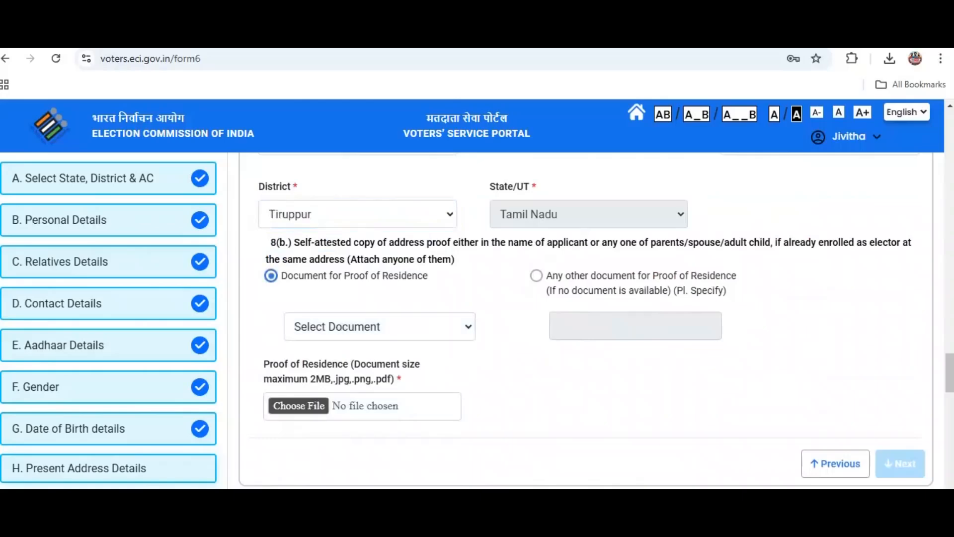
{"action": "left_click", "coordinate": [381, 326]}
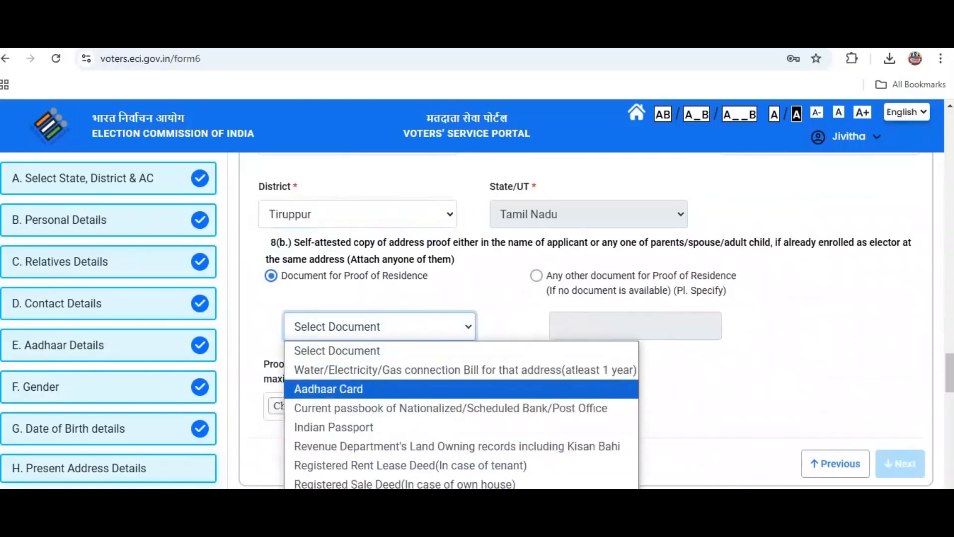
{"action": "key", "text": "Return"}
{"action": "left_click", "coordinate": [299, 406]}
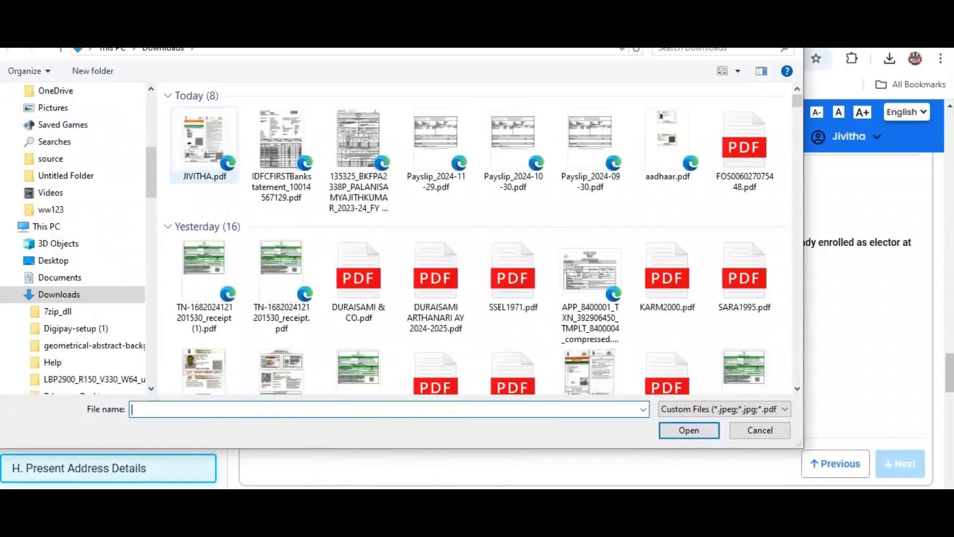
{"action": "left_click", "coordinate": [204, 144]}
{"action": "left_click", "coordinate": [689, 430]}
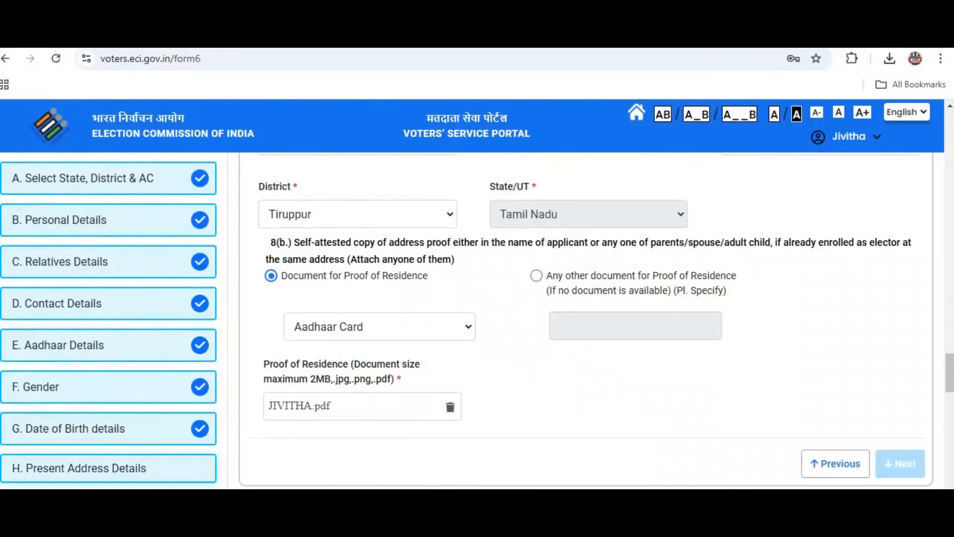
- Continue from the Present Address Details section to the disability section
{"action": "scroll", "coordinate": [586, 318], "scroll_direction": "down", "scroll_amount": 1}
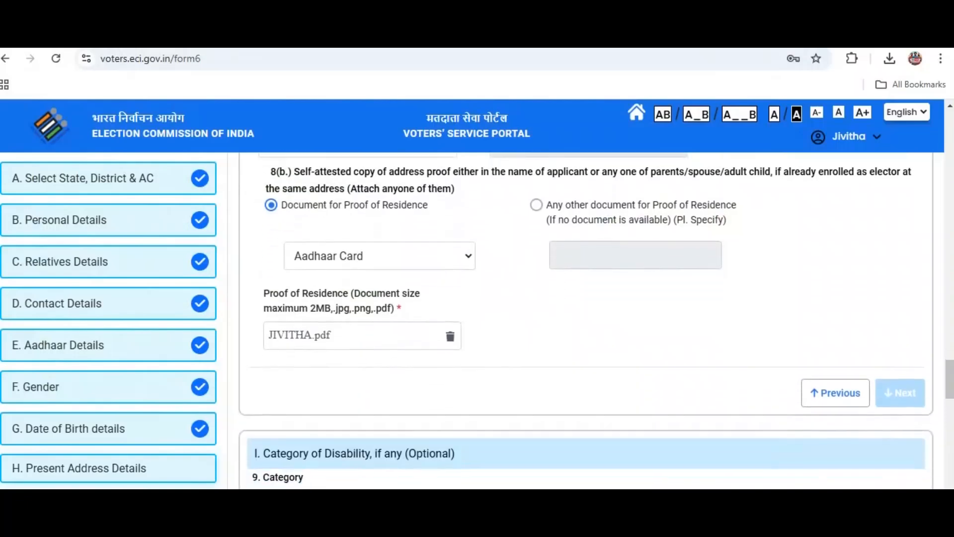
{"action": "scroll", "coordinate": [586, 318], "scroll_direction": "up", "scroll_amount": 1}
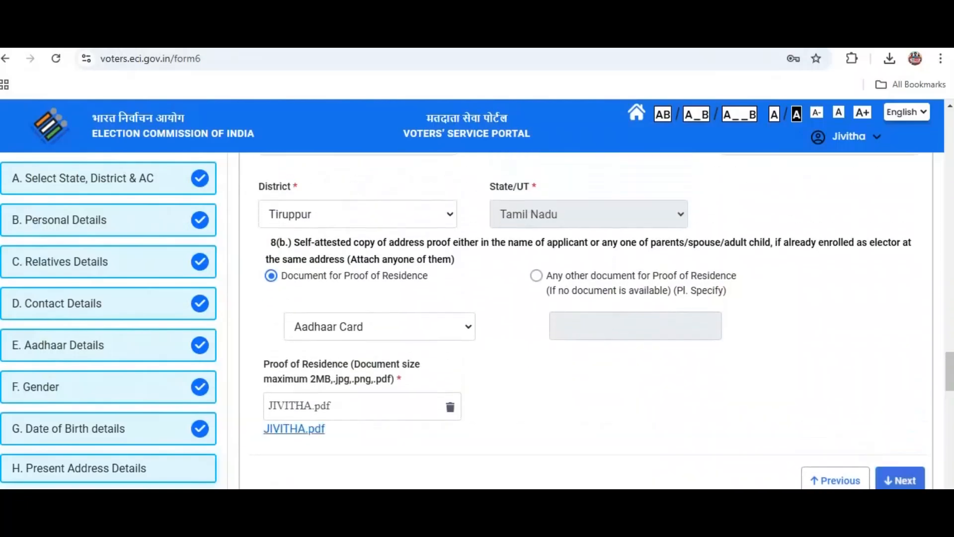
{"action": "scroll", "coordinate": [587, 318], "scroll_direction": "down", "scroll_amount": 1}
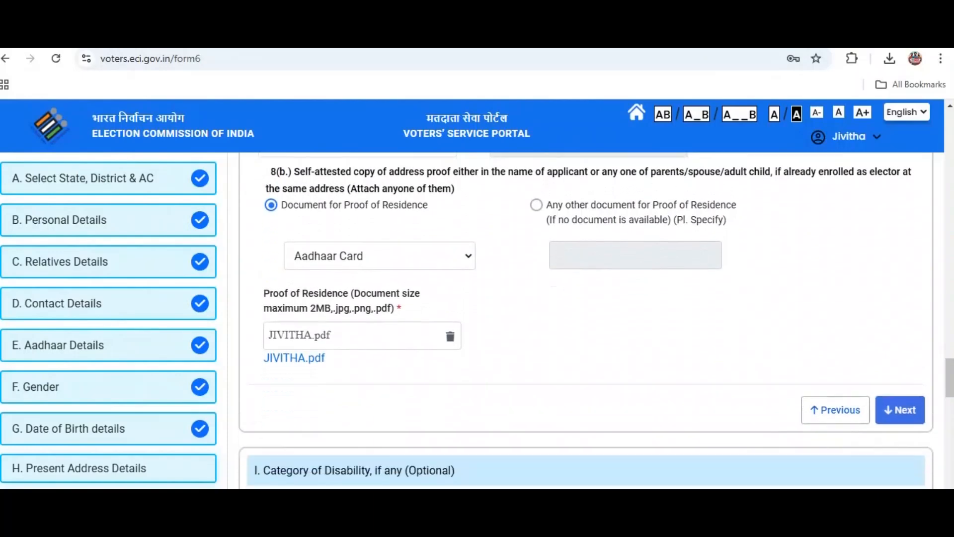
{"action": "left_click", "coordinate": [900, 410]}
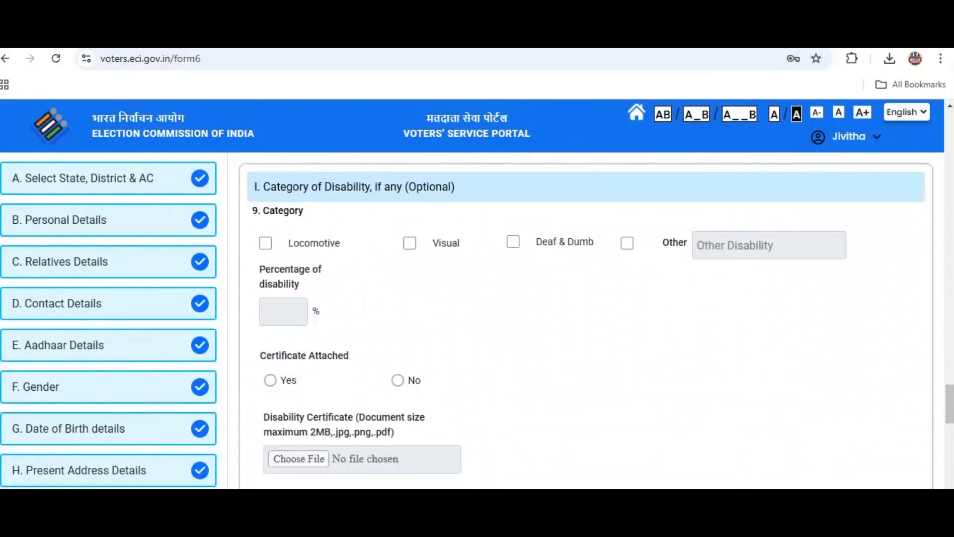
{"action": "left_click_drag", "start_coordinate": [264, 186], "coordinate": [456, 186]}
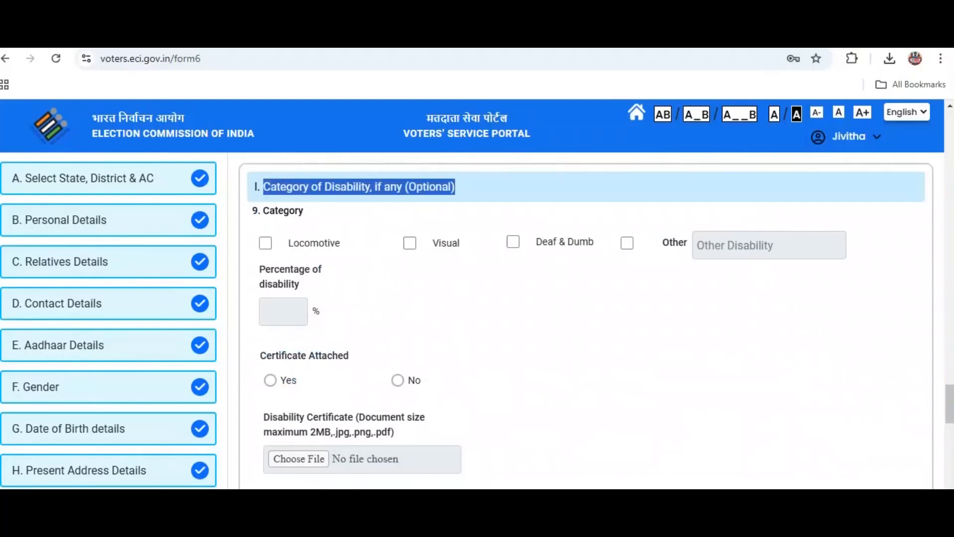
{"action": "left_click", "coordinate": [451, 208]}
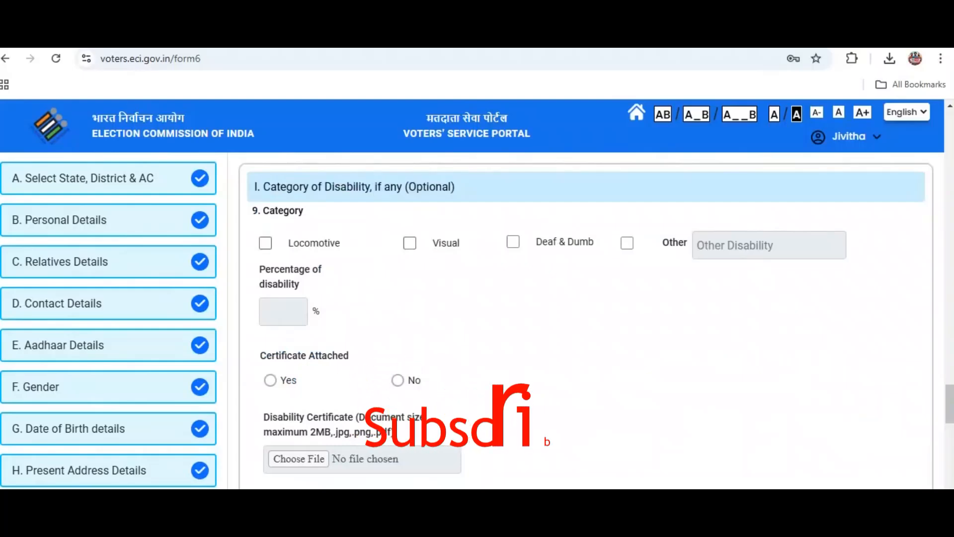
{"action": "left_click", "coordinate": [266, 243]}
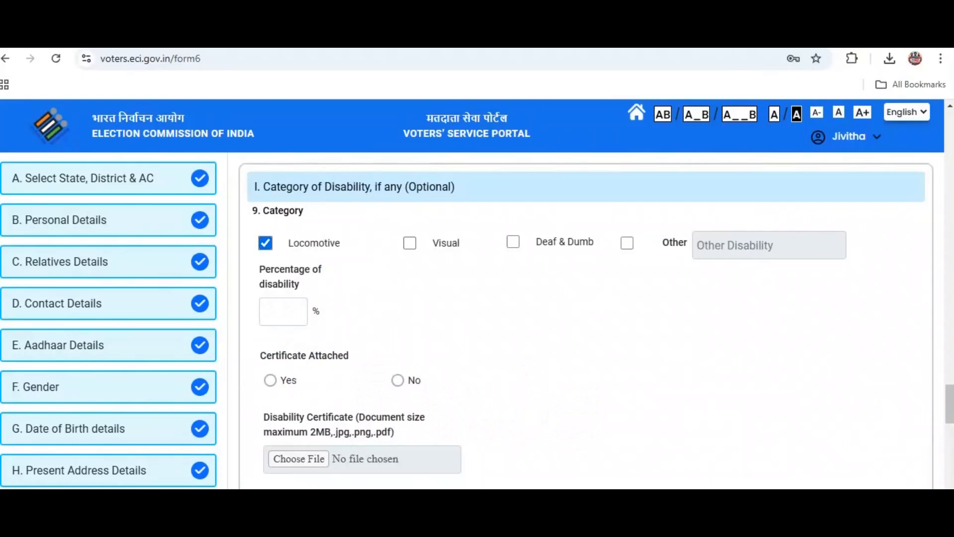
{"action": "left_click", "coordinate": [284, 311]}
{"action": "type", "text": "50"}
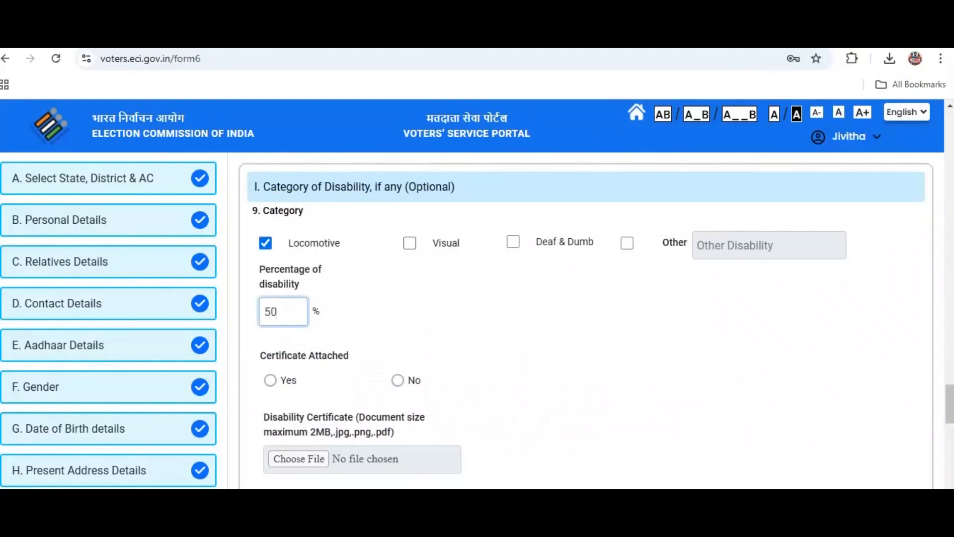
{"action": "left_click", "coordinate": [270, 380]}
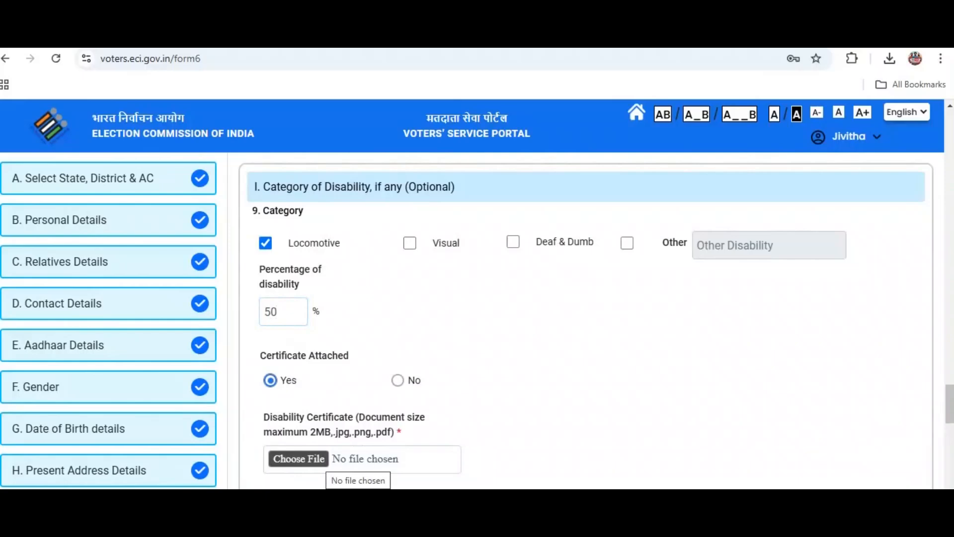
{"action": "left_click", "coordinate": [265, 243]}
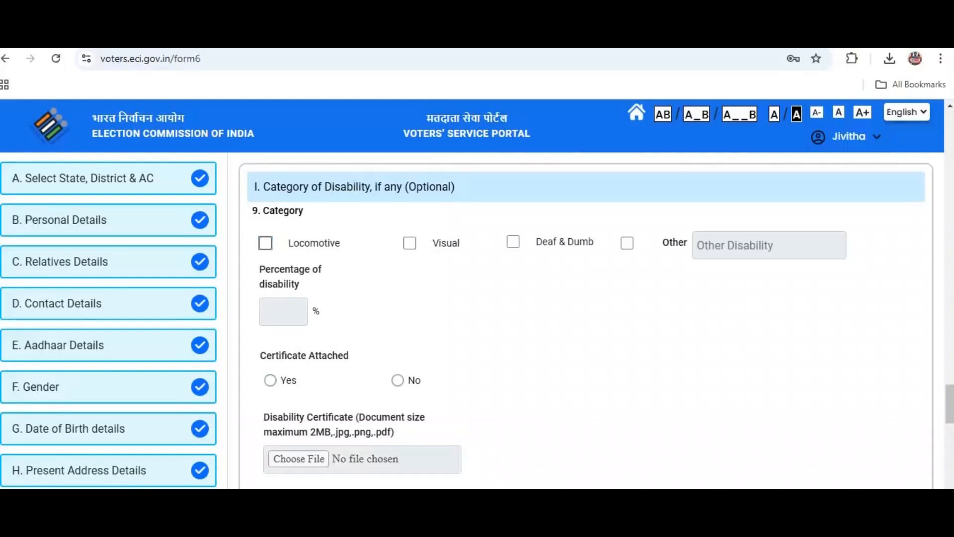
- Skip the optional disability and family member sections, leaving them blank, and continue to the Declaration
{"action": "scroll", "coordinate": [663, 427], "scroll_direction": "down", "scroll_amount": 5}
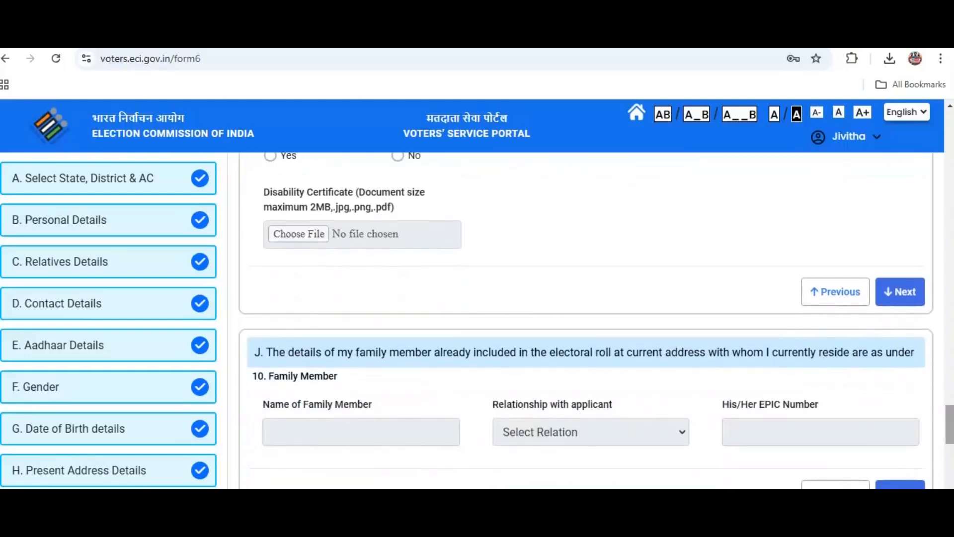
{"action": "left_click", "coordinate": [900, 291]}
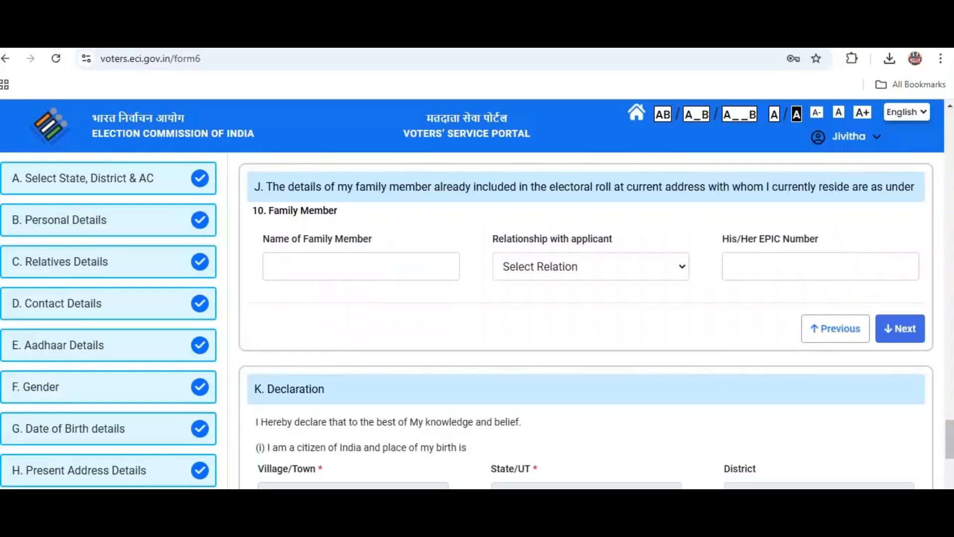
{"action": "left_click", "coordinate": [591, 266]}
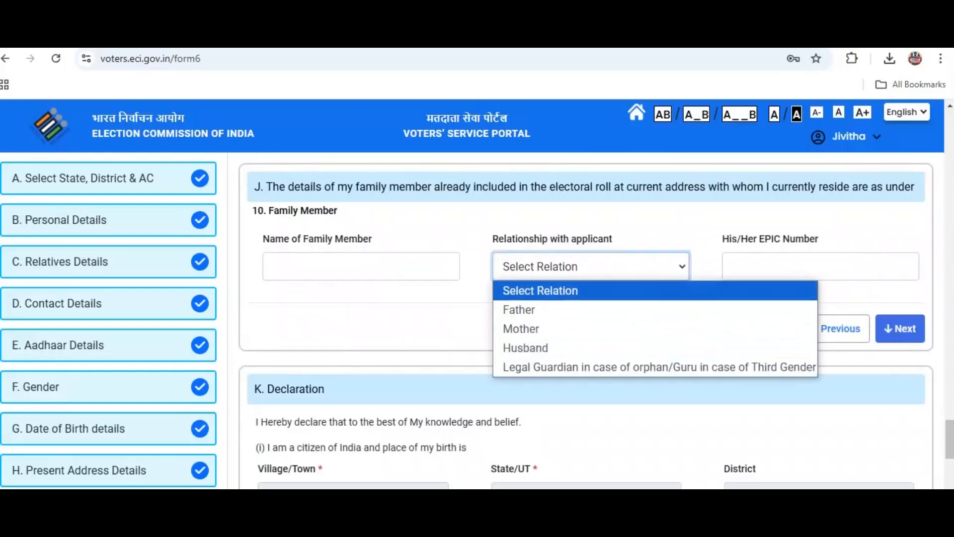
{"action": "key", "text": "Escape"}
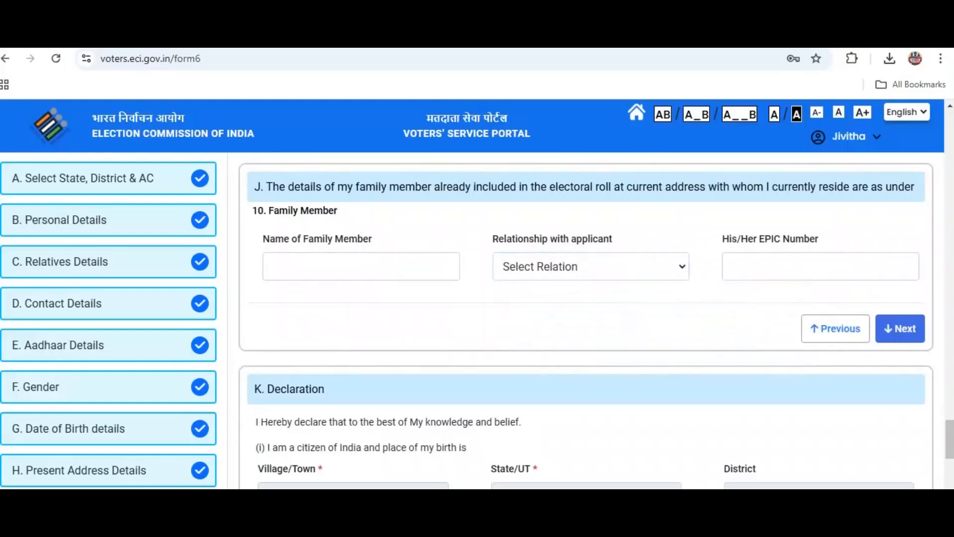
{"action": "left_click", "coordinate": [900, 328]}
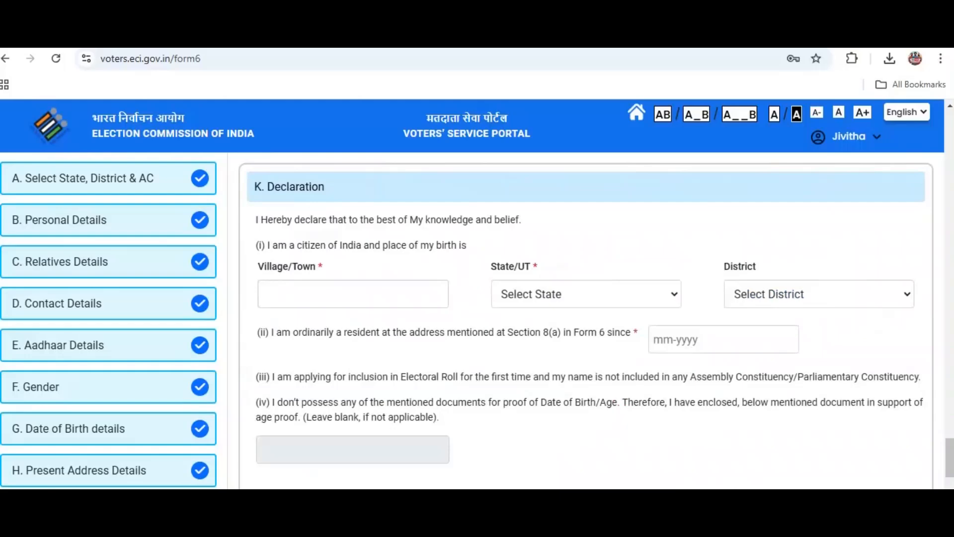
- Enter MUDHALIPALAYAM as the birth Village/Town in the Declaration
{"action": "left_click", "coordinate": [353, 295]}
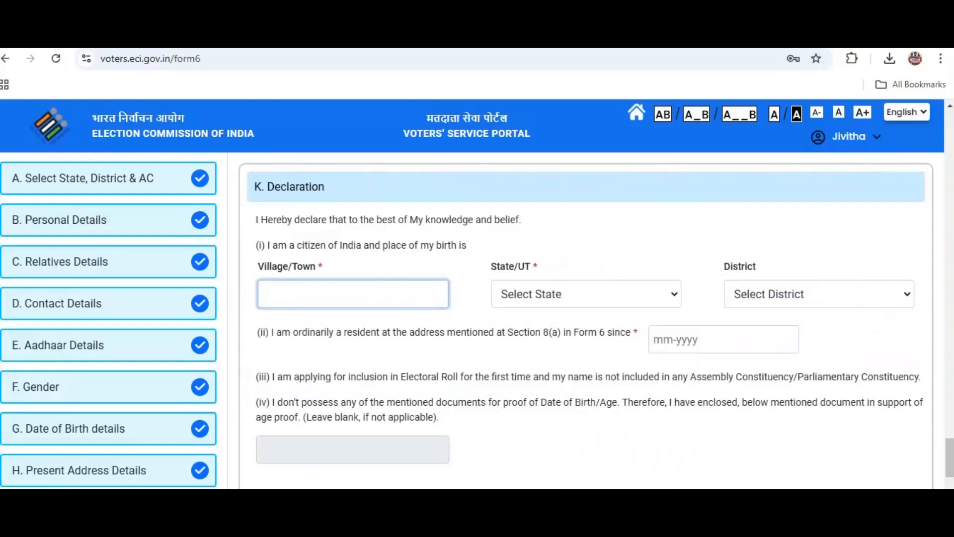
{"action": "type", "text": "641606"}
{"action": "key", "text": "ctrl+a"}
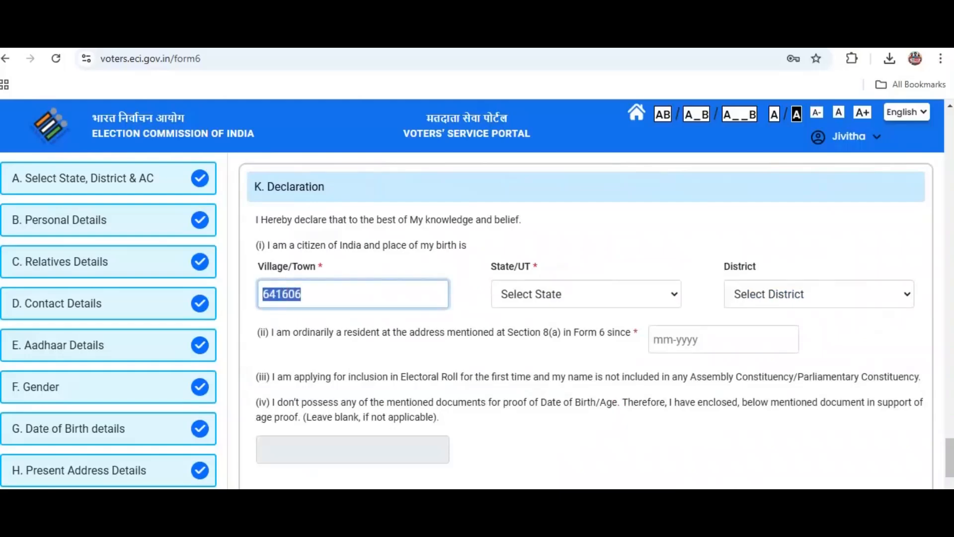
{"action": "key", "text": "BackSpace"}
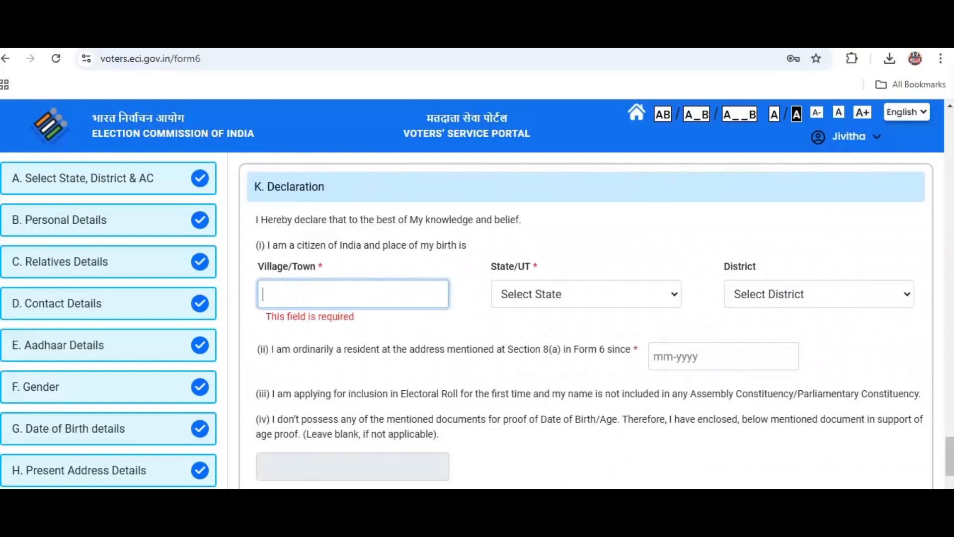
{"action": "type", "text": "MUDHALIPALA"}
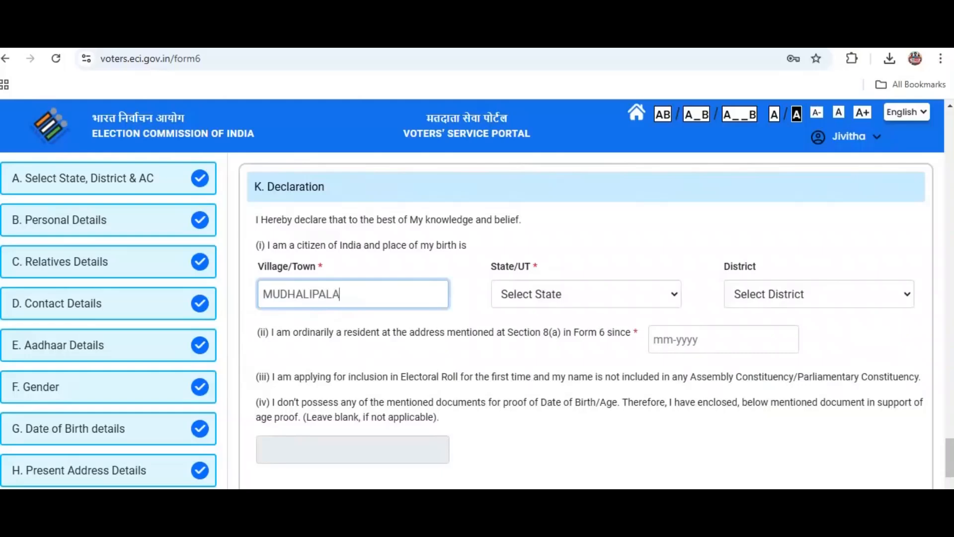
{"action": "type", "text": "YAM"}
{"action": "key", "text": "Tab"}
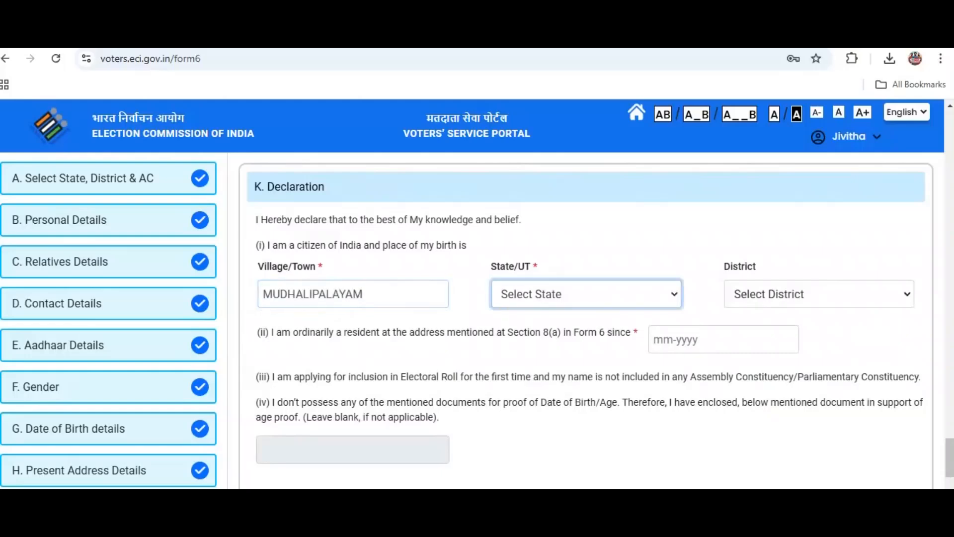
- Select Tamil Nadu as the birth State/UT and Tiruppur as the birth district
{"action": "key", "text": "space"}
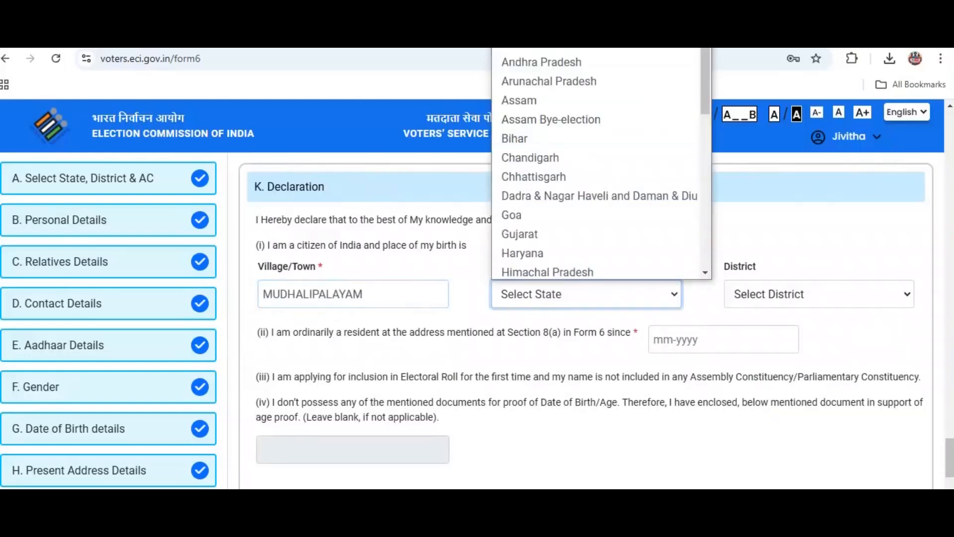
{"action": "key", "text": "t"}
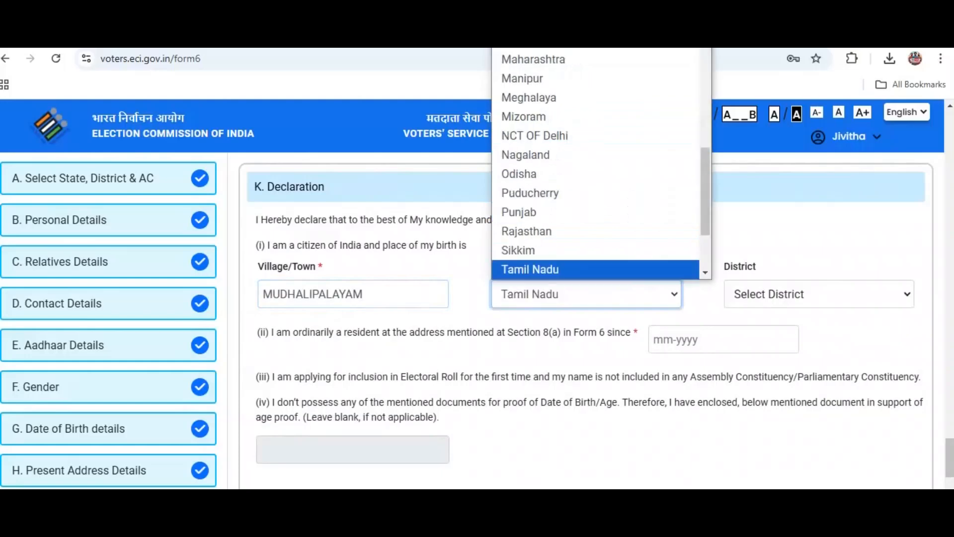
{"action": "key", "text": "Return"}
{"action": "left_click", "coordinate": [819, 294]}
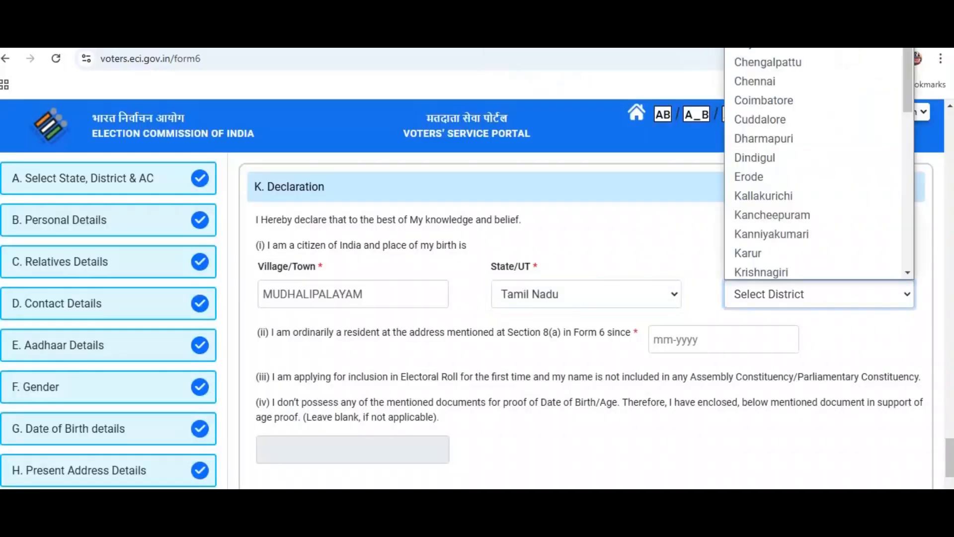
{"action": "type", "text": "ti"}
{"action": "key", "text": "Down"}
{"action": "key", "text": "Down"}
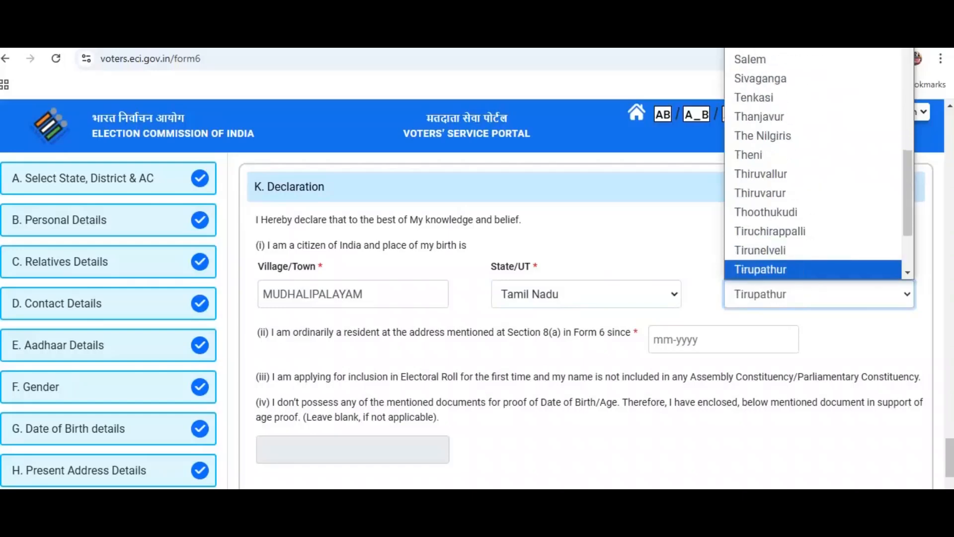
{"action": "key", "text": "Down"}
{"action": "key", "text": "Return"}
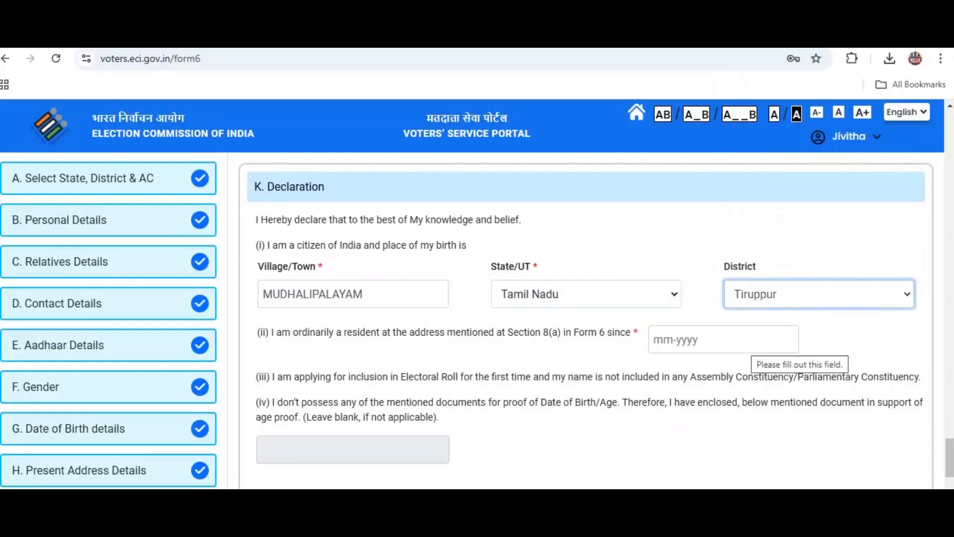
- Set the date of ordinary residence at the present address to 01-2012 using the month picker
{"action": "key", "text": "Tab"}
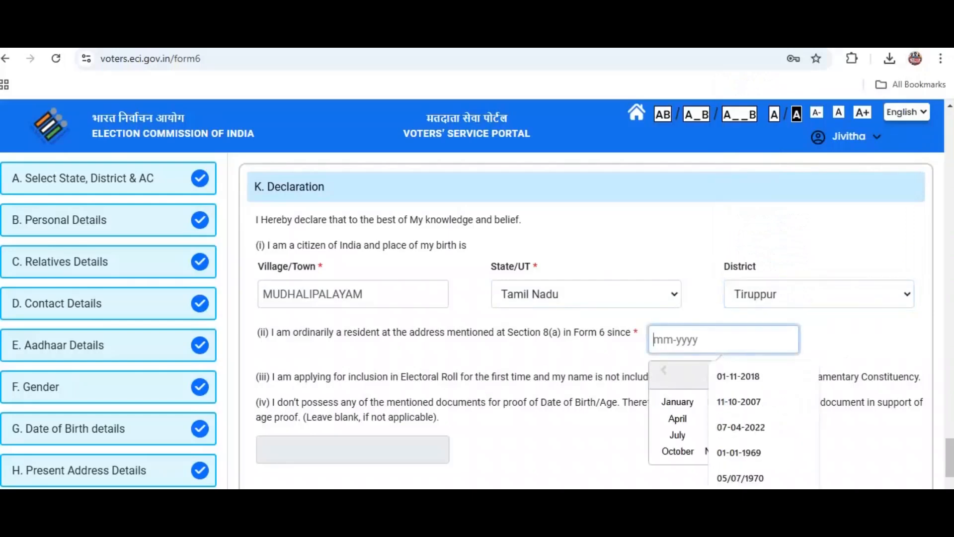
{"action": "key", "text": "Tab"}
{"action": "left_click", "coordinate": [724, 339]}
{"action": "left_click", "coordinate": [664, 369]}
{"action": "left_click", "coordinate": [663, 370]}
{"action": "left_click", "coordinate": [663, 370]}
{"action": "left_click", "coordinate": [663, 369]}
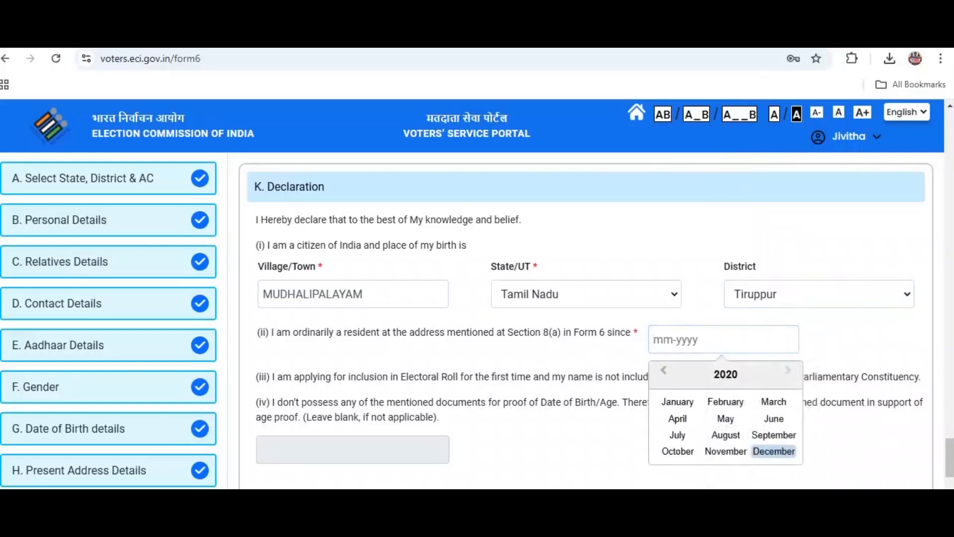
{"action": "left_click", "coordinate": [663, 369]}
{"action": "left_click", "coordinate": [663, 370]}
{"action": "left_click", "coordinate": [664, 370]}
{"action": "left_click", "coordinate": [663, 370]}
{"action": "left_click", "coordinate": [663, 370]}
{"action": "left_click", "coordinate": [664, 370]}
{"action": "left_click", "coordinate": [663, 370]}
{"action": "left_click", "coordinate": [664, 370]}
{"action": "left_click", "coordinate": [678, 401]}
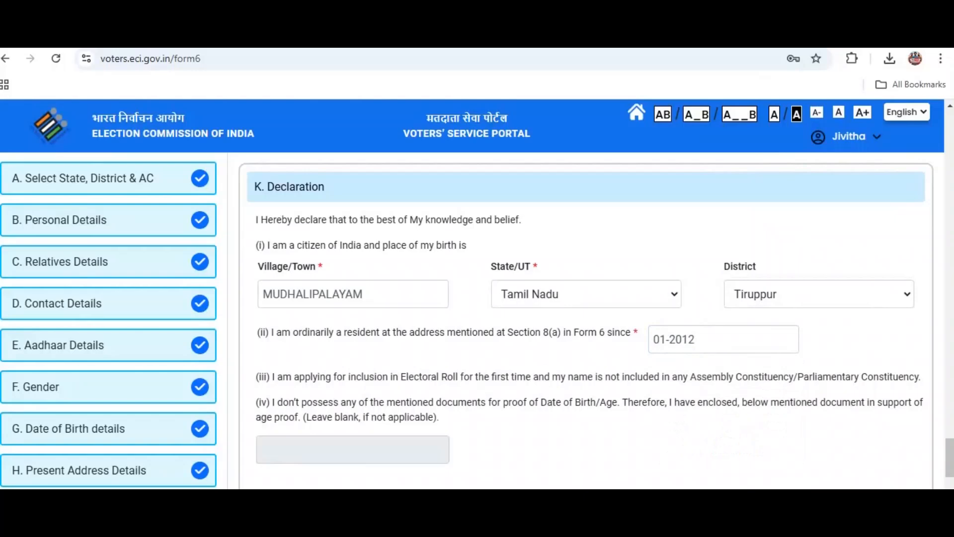
- Enter MUDHALIPALAYAM as the declaration Place
{"action": "scroll", "coordinate": [587, 321], "scroll_direction": "down", "scroll_amount": 4}
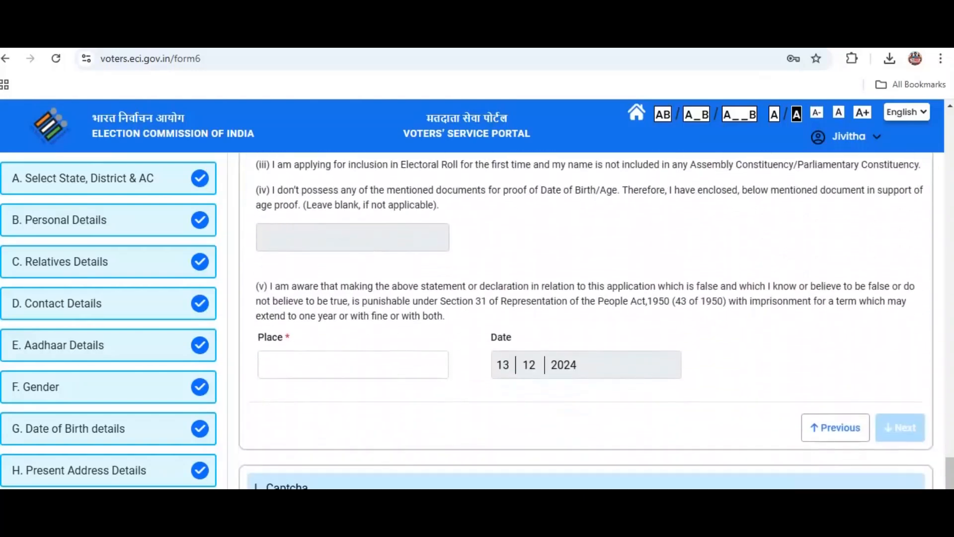
{"action": "left_click", "coordinate": [353, 365]}
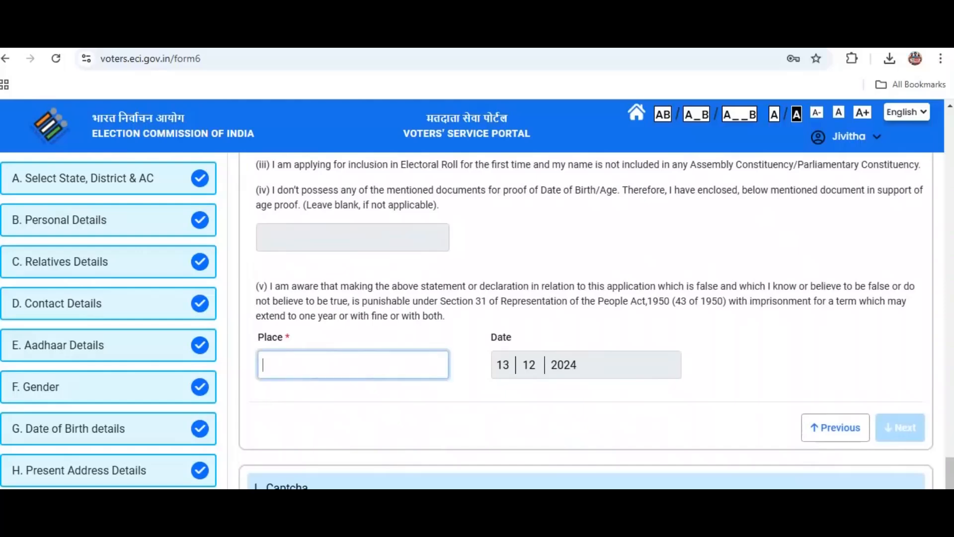
{"action": "type", "text": "MU"}
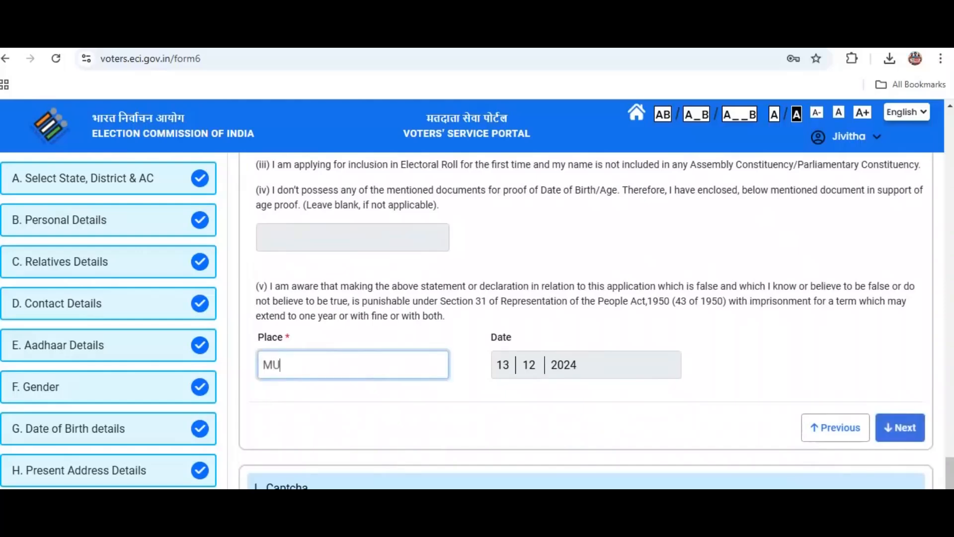
{"action": "type", "text": "DHALIPALAYAM"}
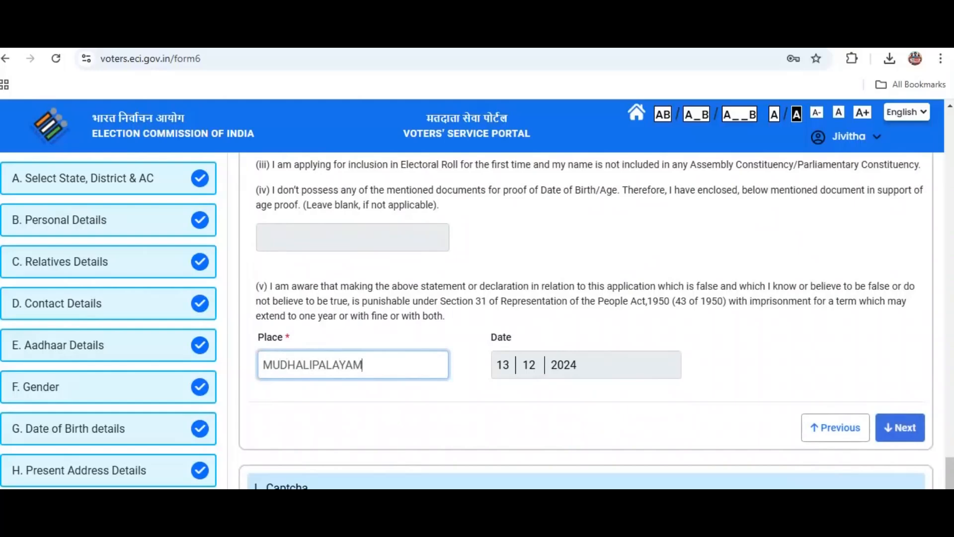
- Fill in the captcha code shown in the image and enter the OTP sent to the registered mobile number
{"action": "scroll", "coordinate": [586, 321], "scroll_direction": "down", "scroll_amount": 4}
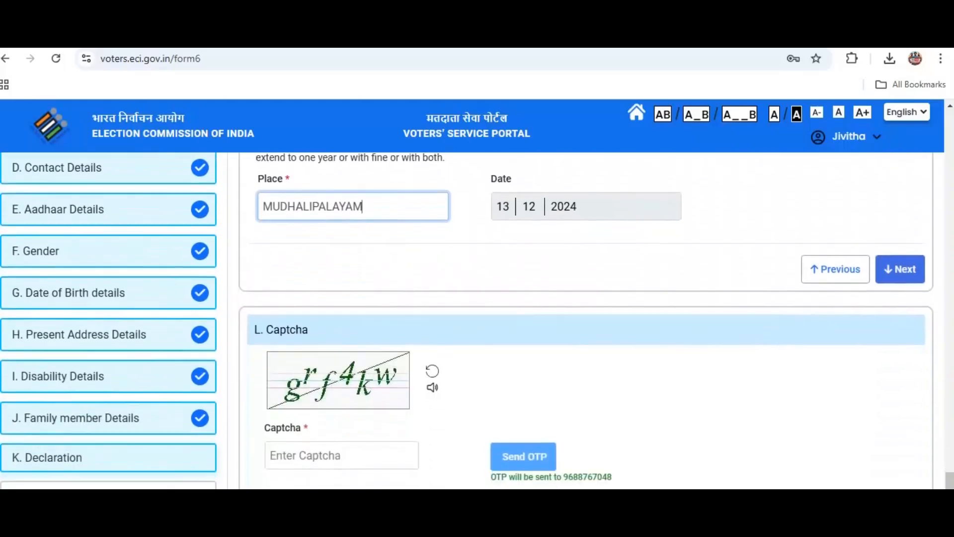
{"action": "left_click", "coordinate": [342, 402]}
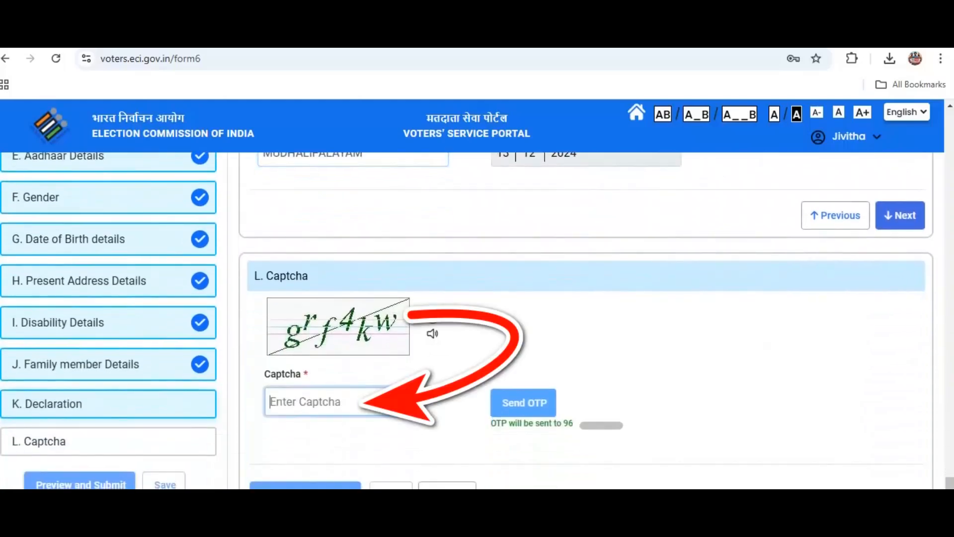
{"action": "type", "text": "gt"}
{"action": "key", "text": "BackSpace"}
{"action": "type", "text": "rf"}
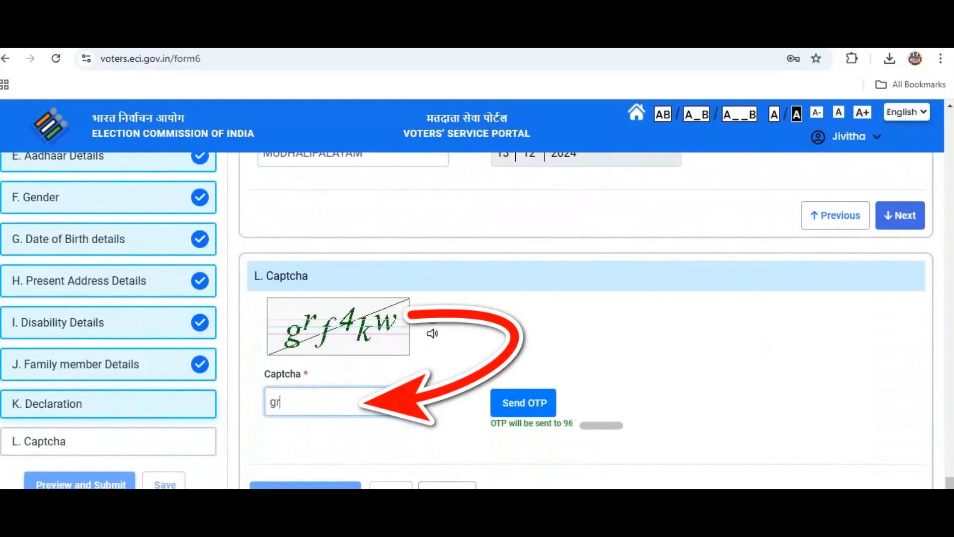
{"action": "type", "text": "4"}
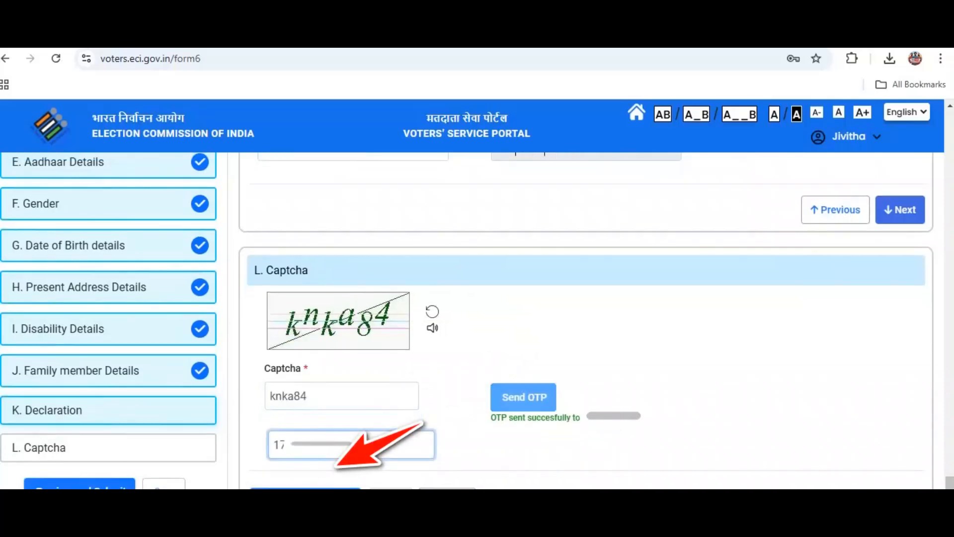
{"action": "scroll", "coordinate": [477, 318], "scroll_direction": "down", "scroll_amount": 1}
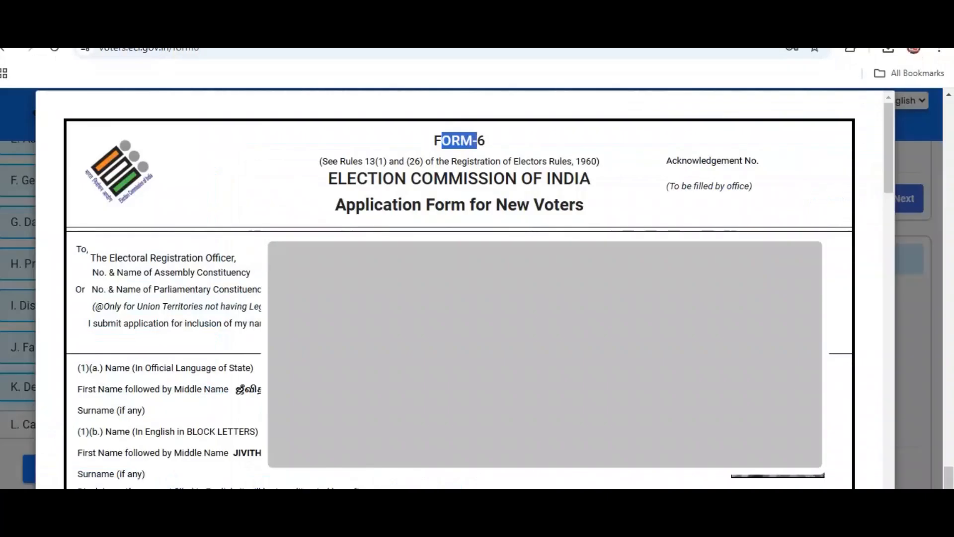
- Preview the completed Form 6 and submit it, confirming the submission
{"action": "left_click", "coordinate": [460, 141]}
{"action": "scroll", "coordinate": [460, 288], "scroll_direction": "down", "scroll_amount": 10}
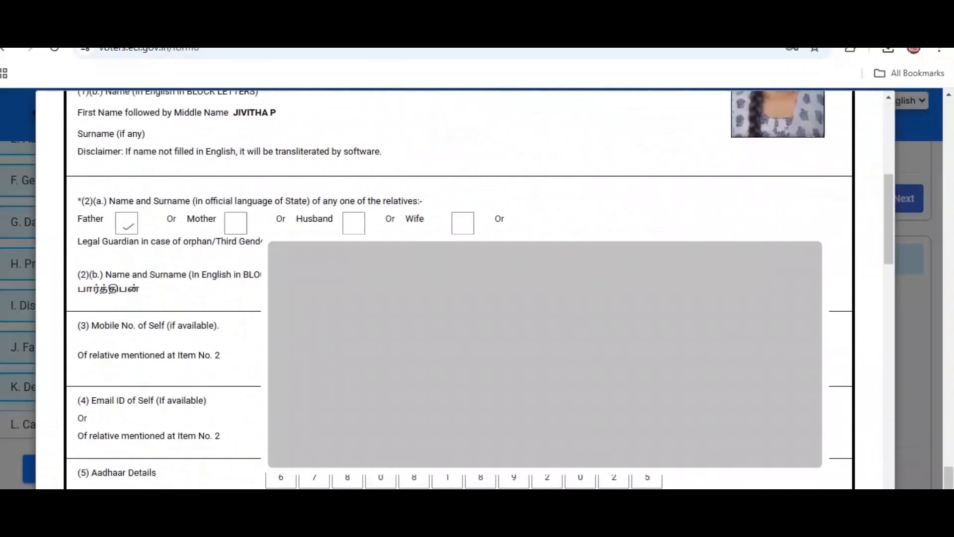
{"action": "scroll", "coordinate": [460, 288], "scroll_direction": "down", "scroll_amount": 10}
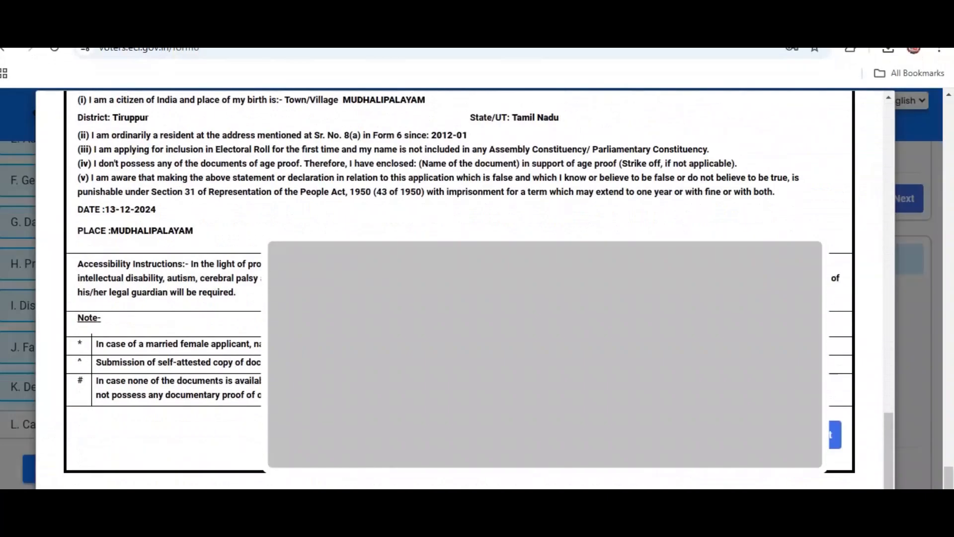
{"action": "left_click", "coordinate": [815, 434]}
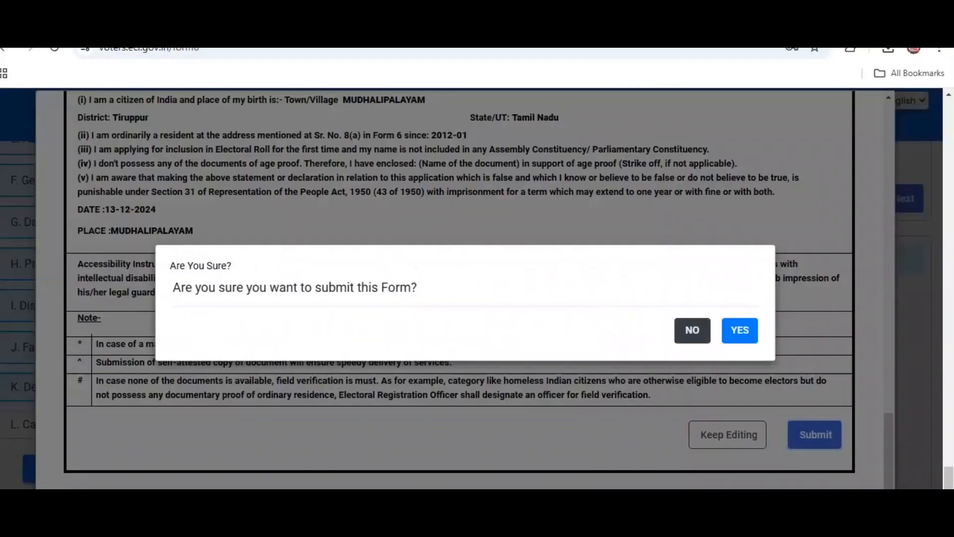
{"action": "left_click", "coordinate": [739, 330]}
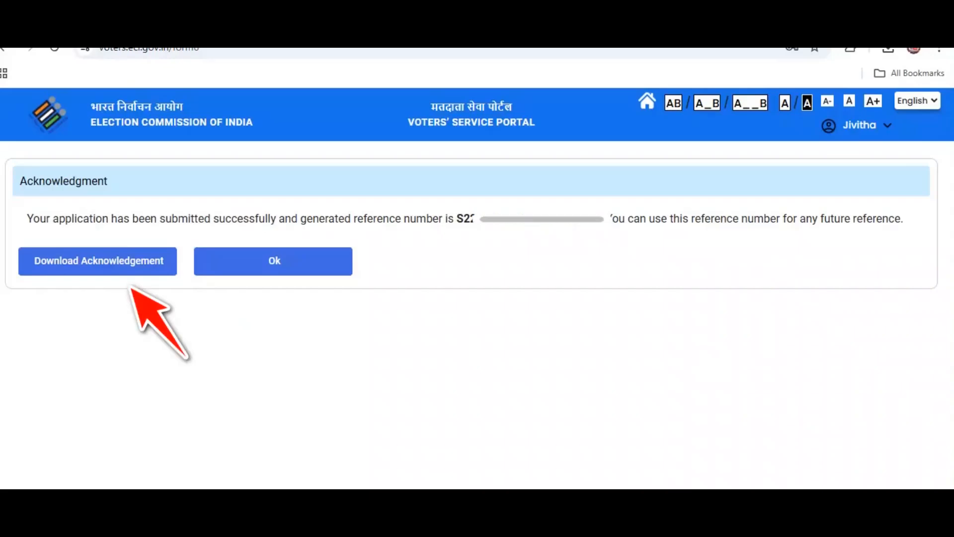
- Copy the acknowledgement message containing the reference number and download the acknowledgement
{"action": "left_click_drag", "start_coordinate": [373, 218], "coordinate": [841, 219]}
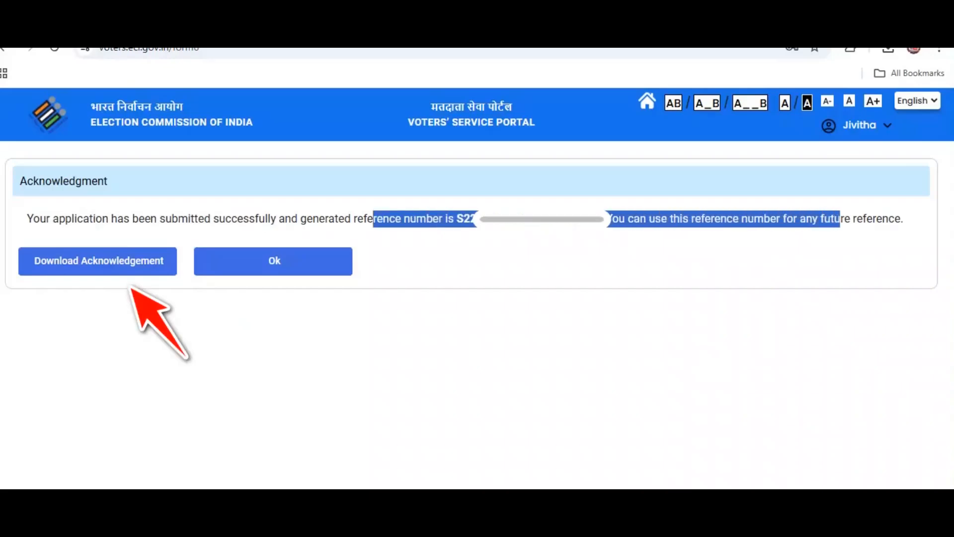
{"action": "left_click", "coordinate": [841, 220]}
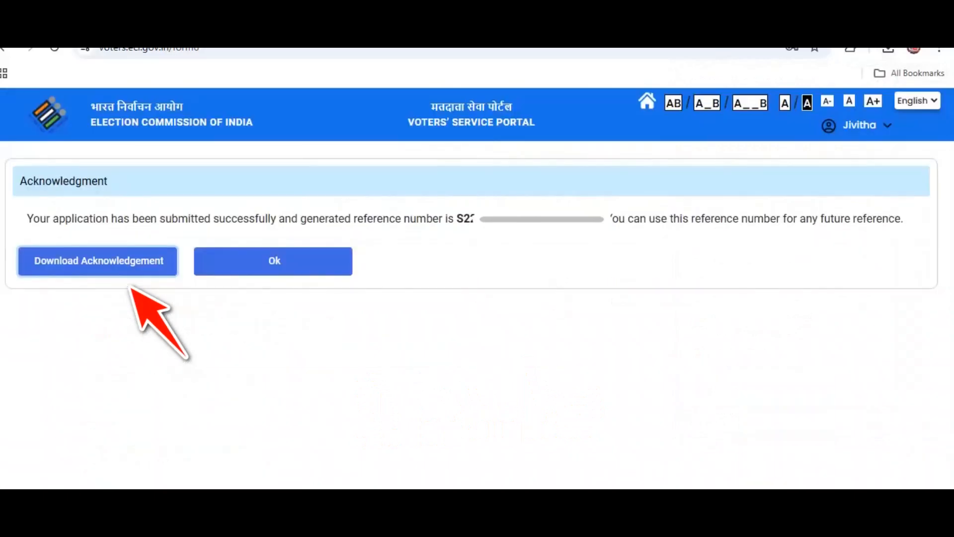
{"action": "left_click_drag", "start_coordinate": [27, 219], "coordinate": [901, 219]}
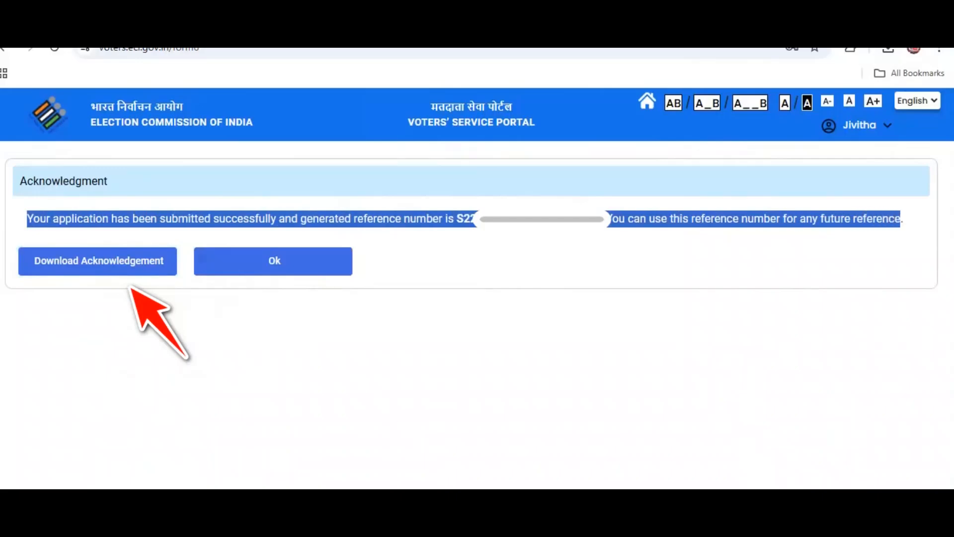
{"action": "left_click", "coordinate": [98, 261]}
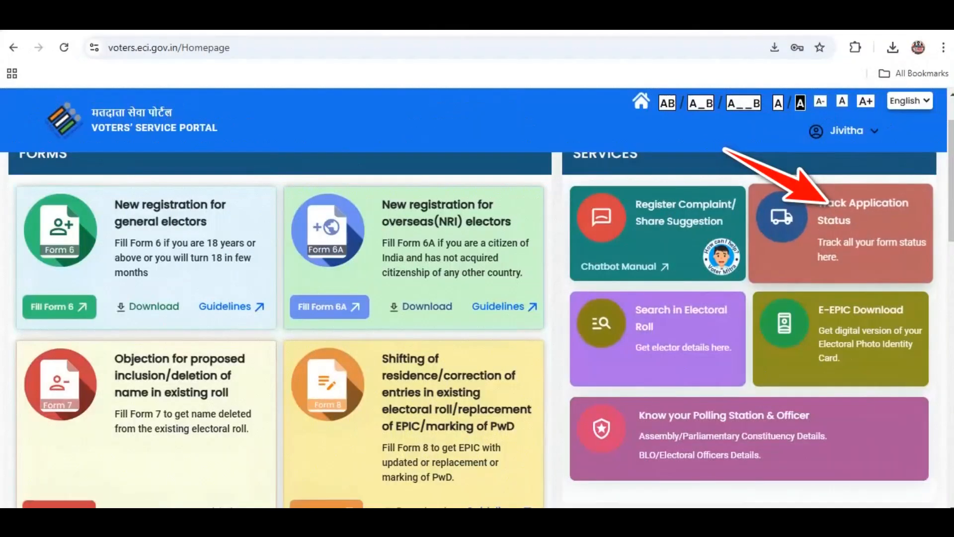
- Track the application status by pasting the reference number and choosing Tamil Nadu as the state
{"action": "left_click", "coordinate": [840, 220]}
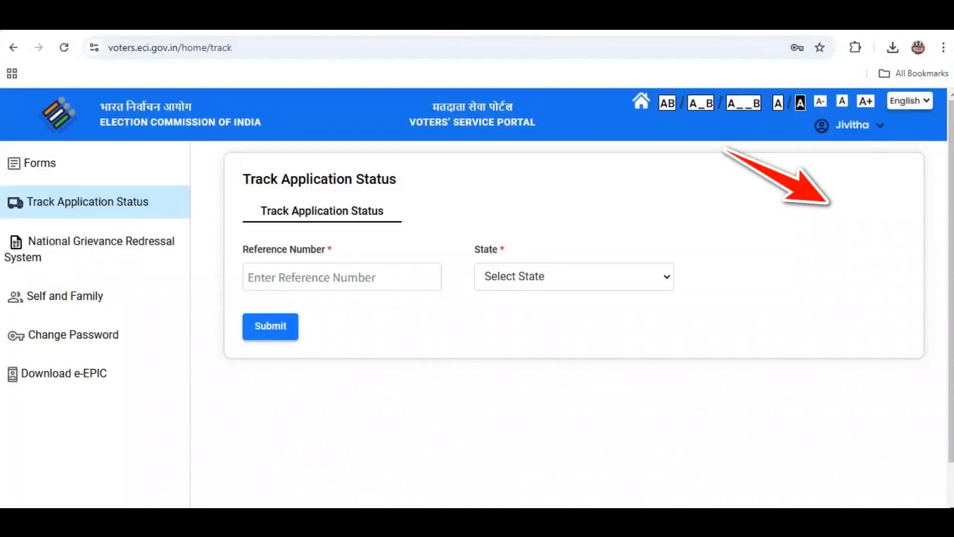
{"action": "left_click", "coordinate": [342, 276]}
{"action": "key", "text": "ctrl+v"}
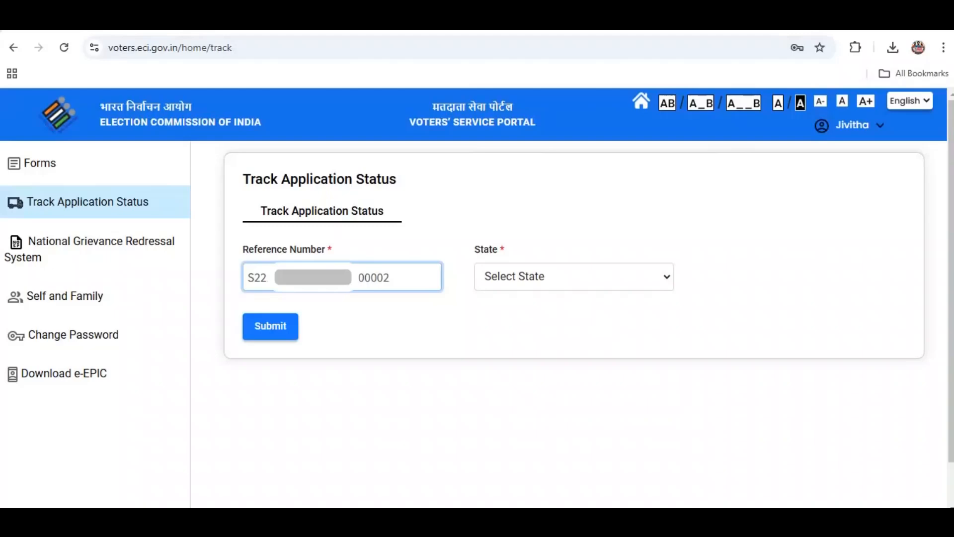
{"action": "left_click", "coordinate": [574, 276]}
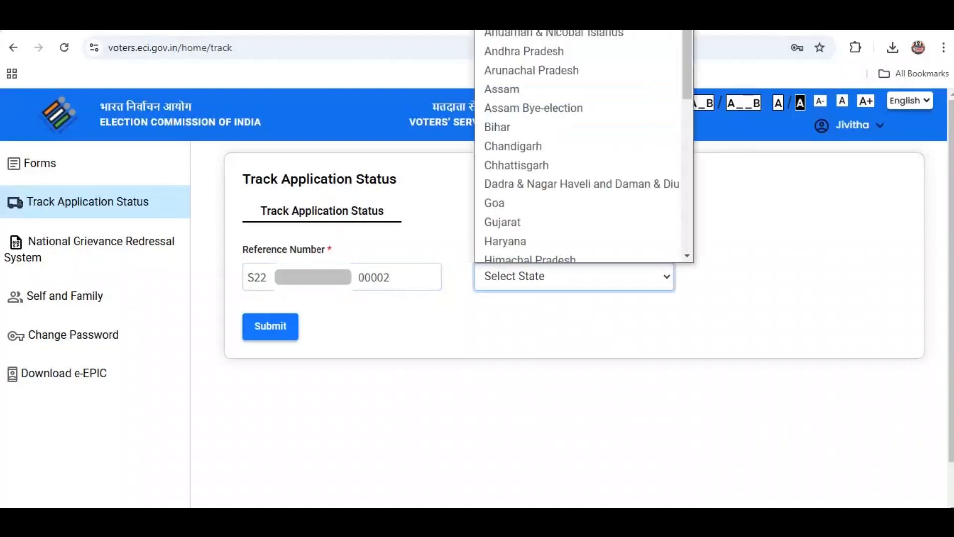
{"action": "key", "text": "t"}
{"action": "key", "text": "Return"}
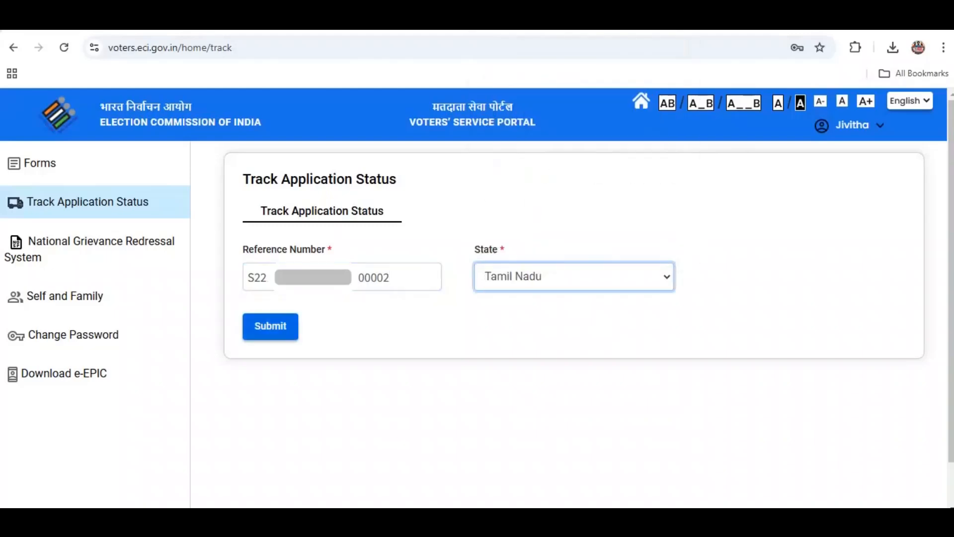
{"action": "left_click", "coordinate": [270, 326]}
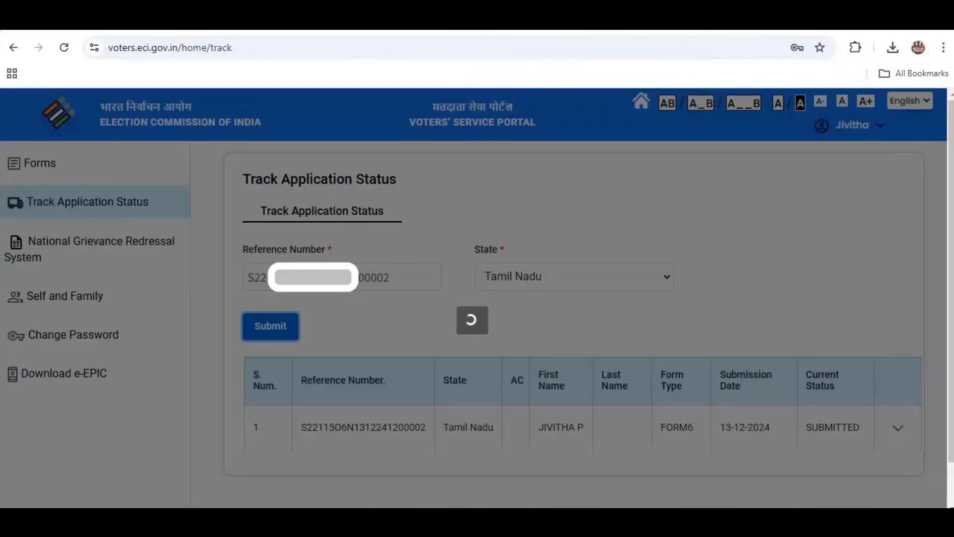
- Expand the application row to view its status timeline
{"action": "scroll", "coordinate": [572, 309], "scroll_direction": "down", "scroll_amount": 1}
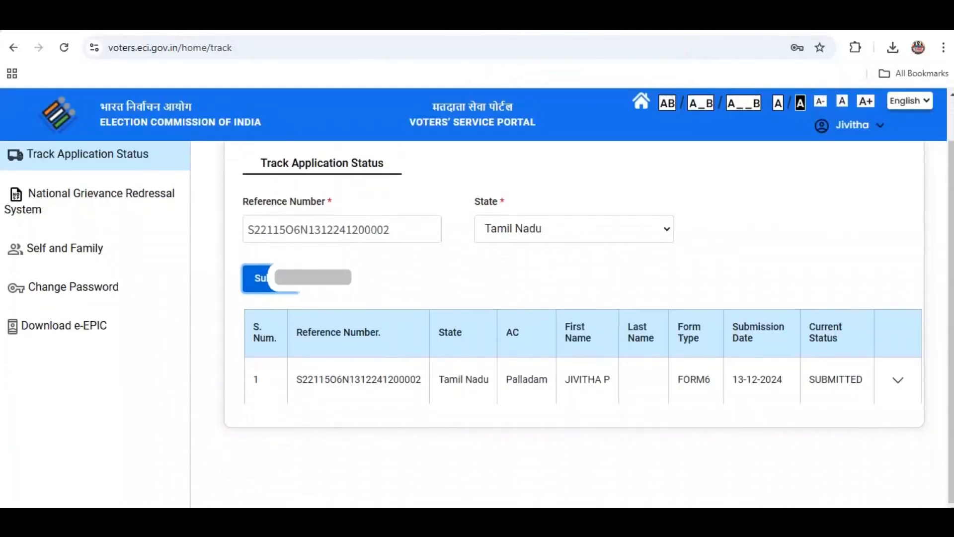
{"action": "left_click", "coordinate": [898, 381]}
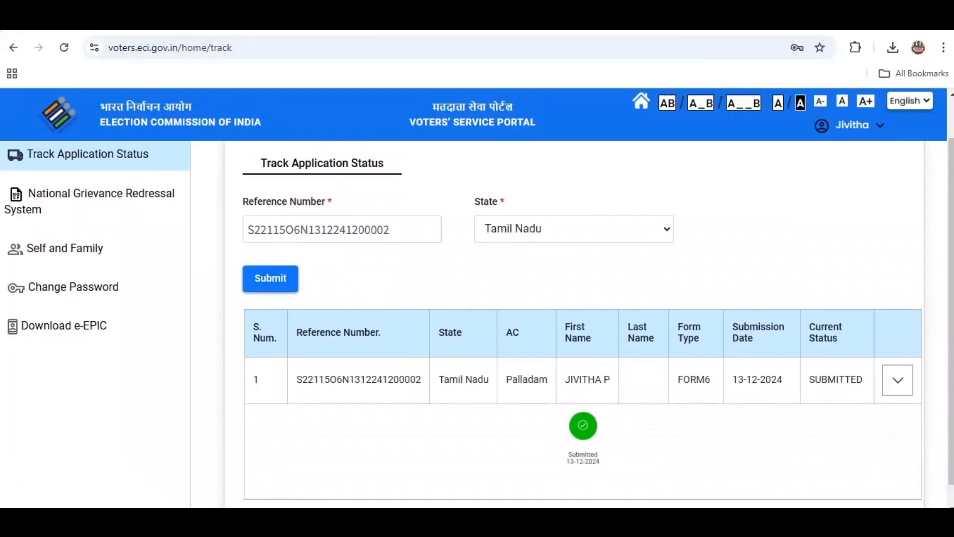
{"action": "scroll", "coordinate": [571, 323], "scroll_direction": "down", "scroll_amount": 1}
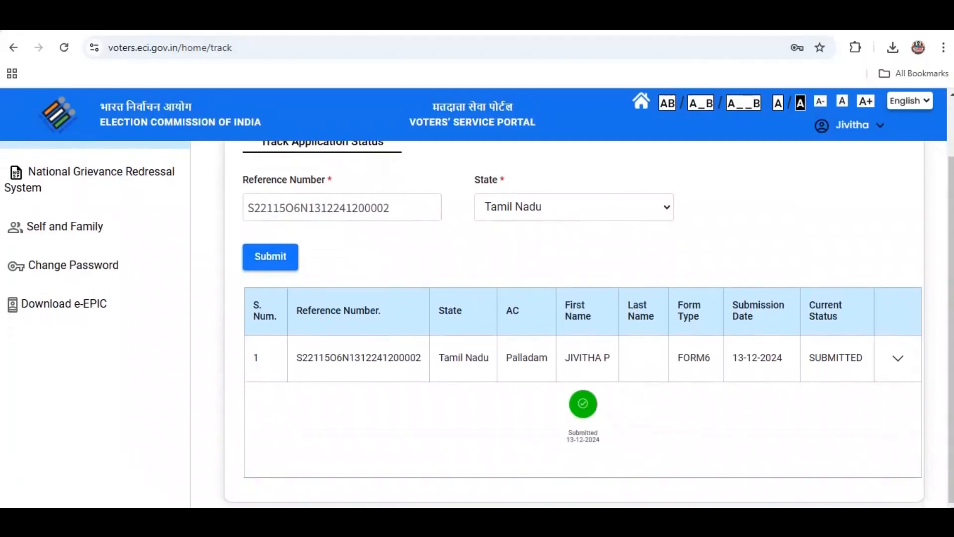
{"action": "scroll", "coordinate": [571, 323], "scroll_direction": "up", "scroll_amount": 2}
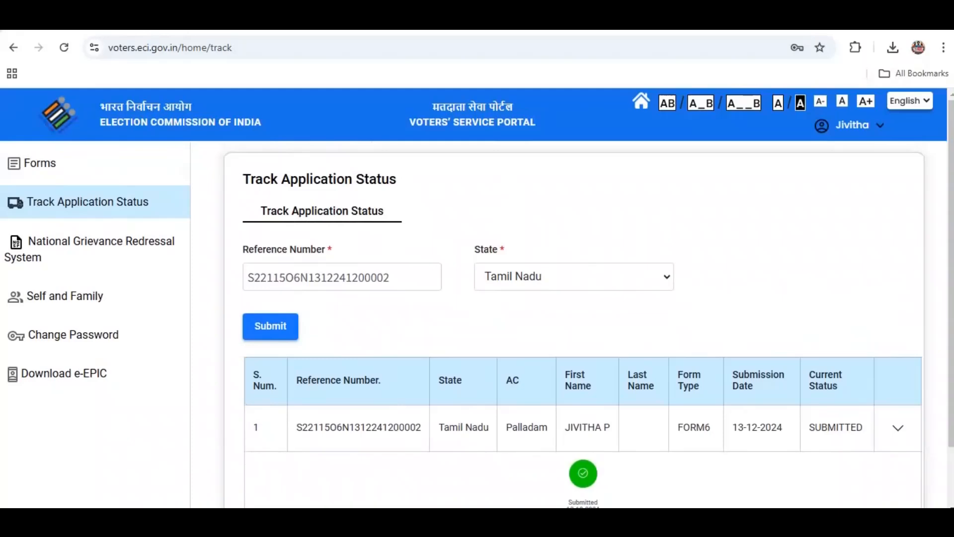
- Return to the home page and track the application again with the pasted reference number and Tamil Nadu
{"action": "left_click", "coordinate": [40, 163]}
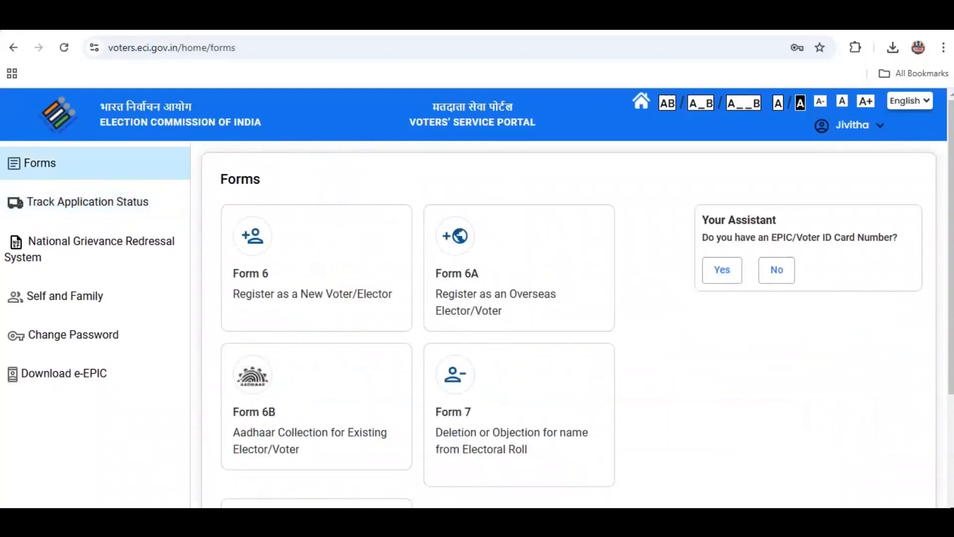
{"action": "left_click", "coordinate": [641, 101]}
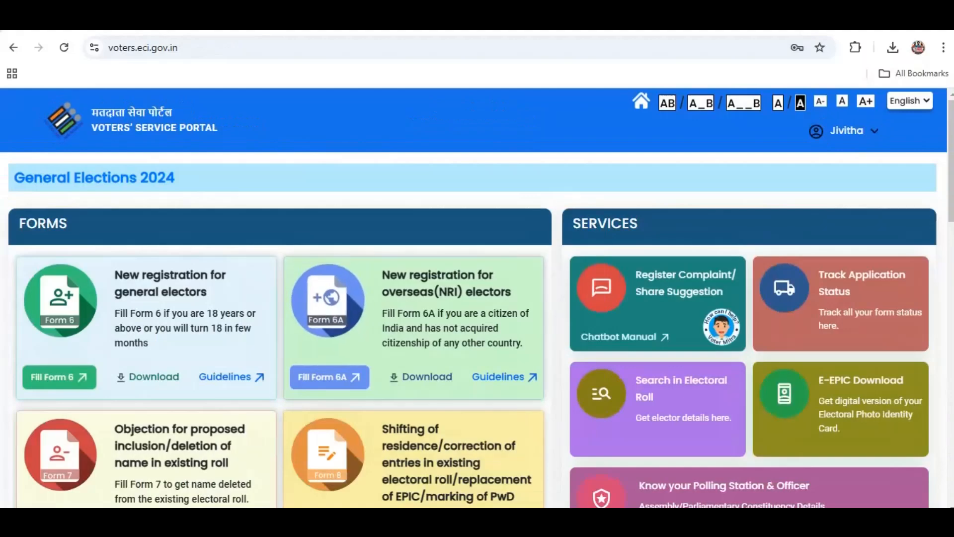
{"action": "left_click", "coordinate": [841, 304]}
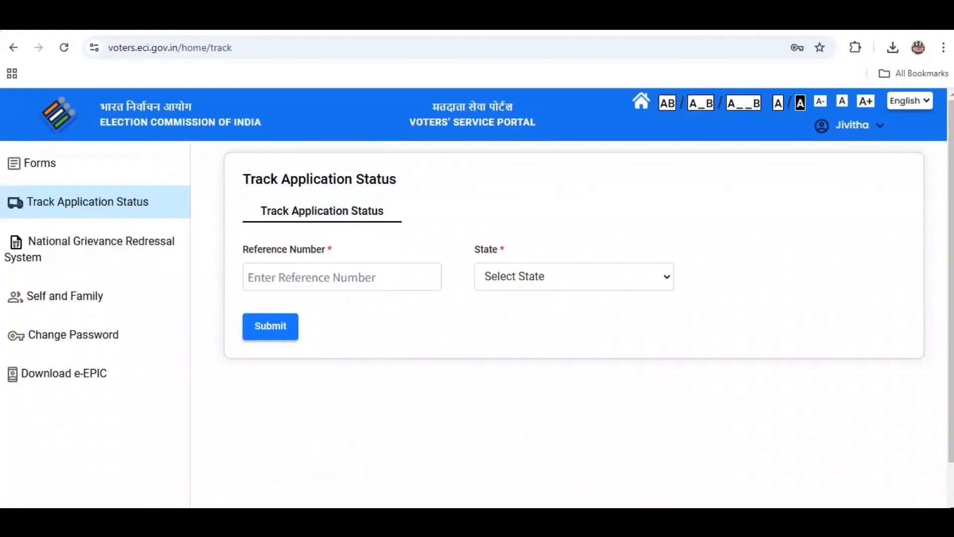
{"action": "left_click", "coordinate": [342, 277]}
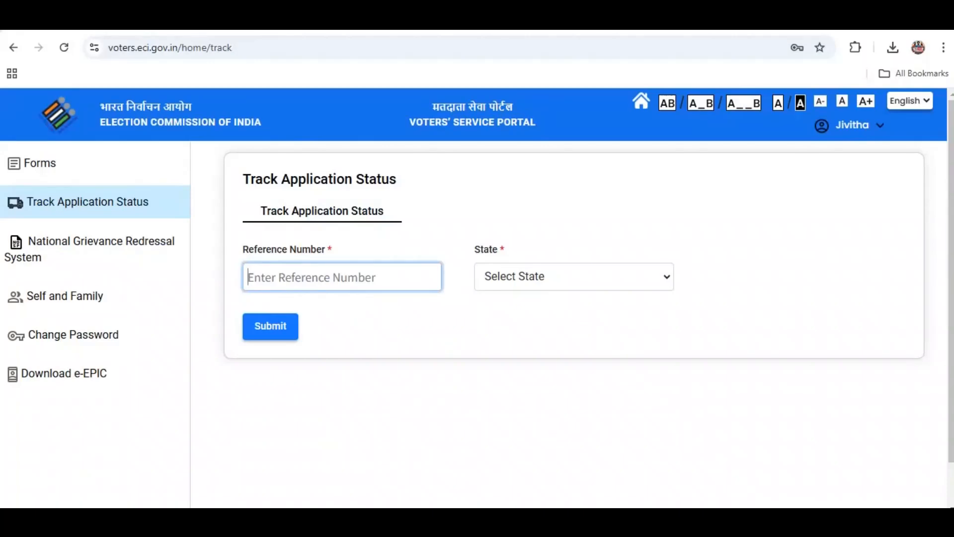
{"action": "key", "text": "ctrl+v"}
{"action": "left_click", "coordinate": [574, 276]}
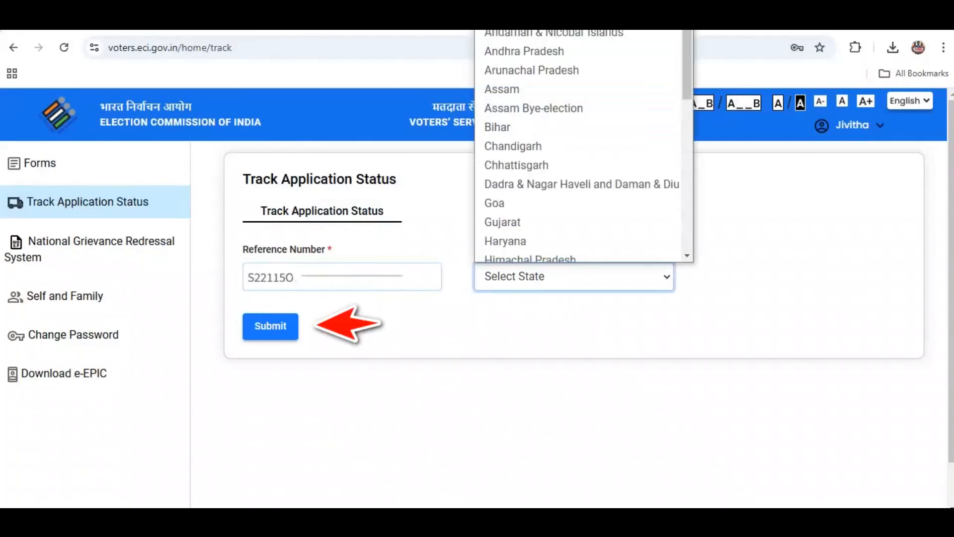
{"action": "key", "text": "t"}
{"action": "key", "text": "Return"}
{"action": "left_click", "coordinate": [270, 326]}
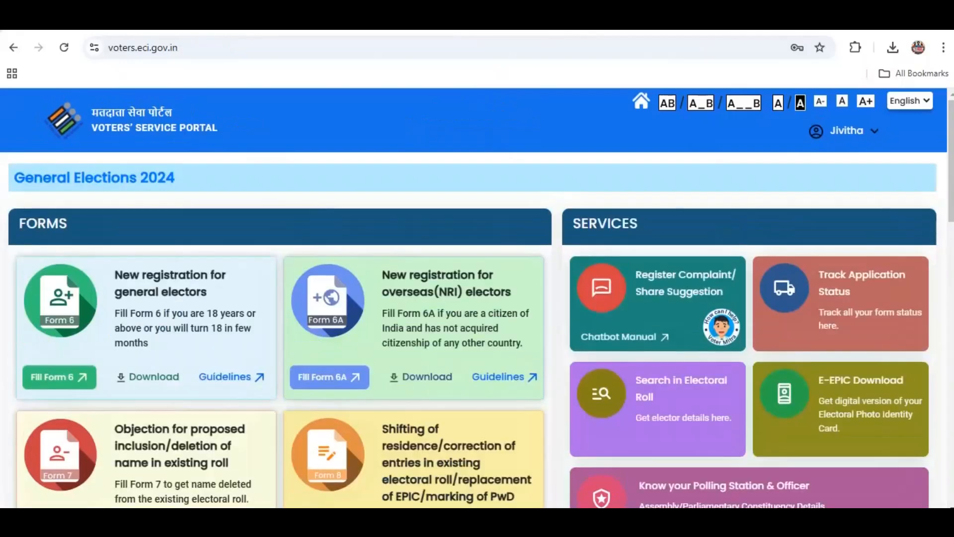
- Open Form 8 for shifting residence or correcting entries, then return to the home page
{"action": "scroll", "coordinate": [477, 304], "scroll_direction": "down", "scroll_amount": 1}
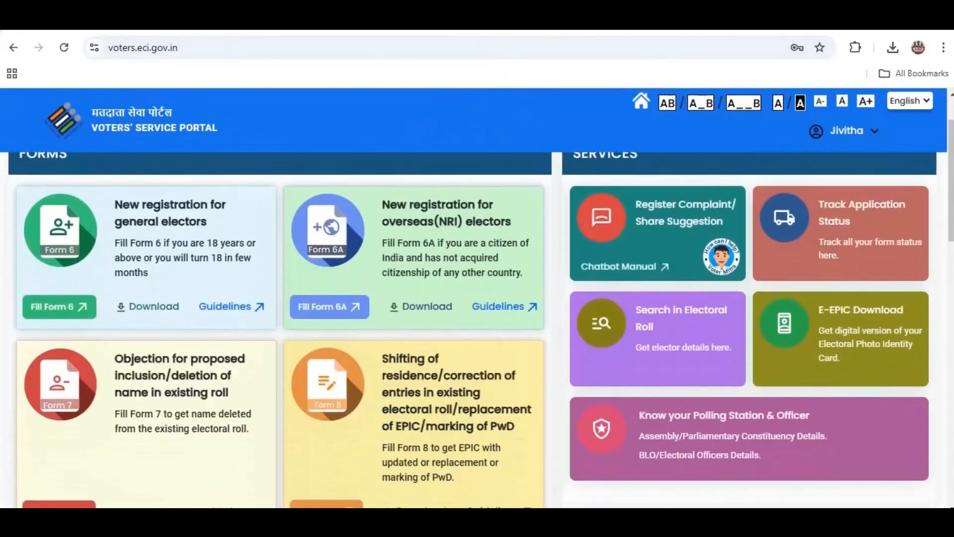
{"action": "scroll", "coordinate": [477, 304], "scroll_direction": "down", "scroll_amount": 1}
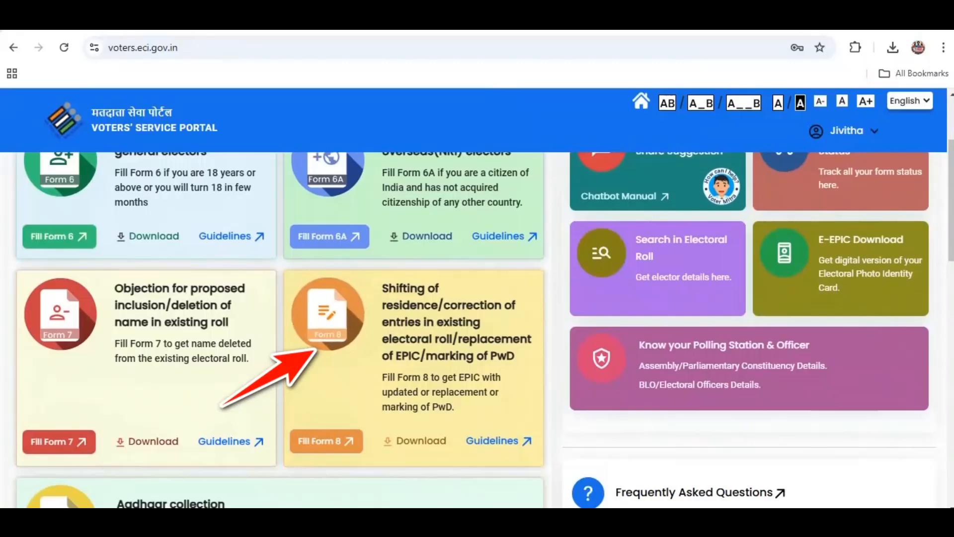
{"action": "left_click", "coordinate": [326, 323]}
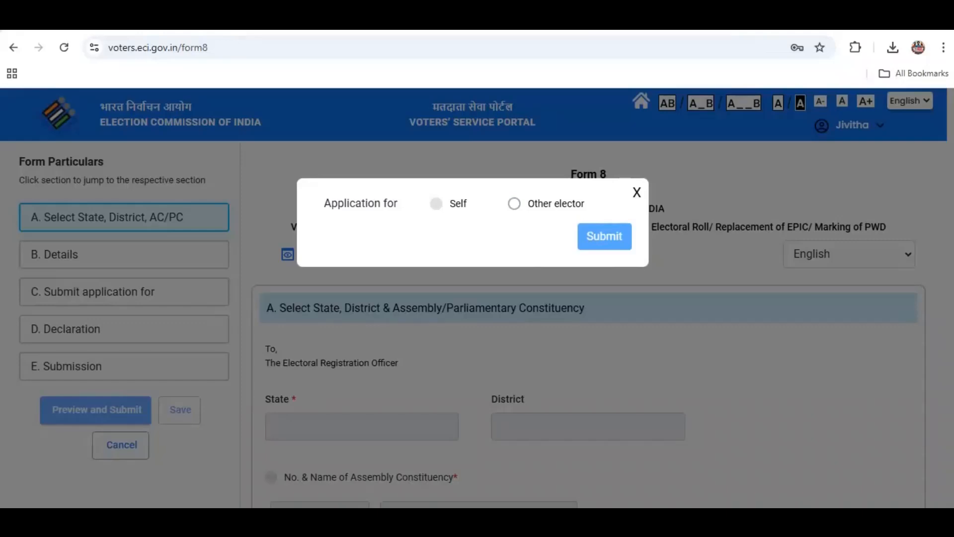
{"action": "key", "text": "alt+Left"}
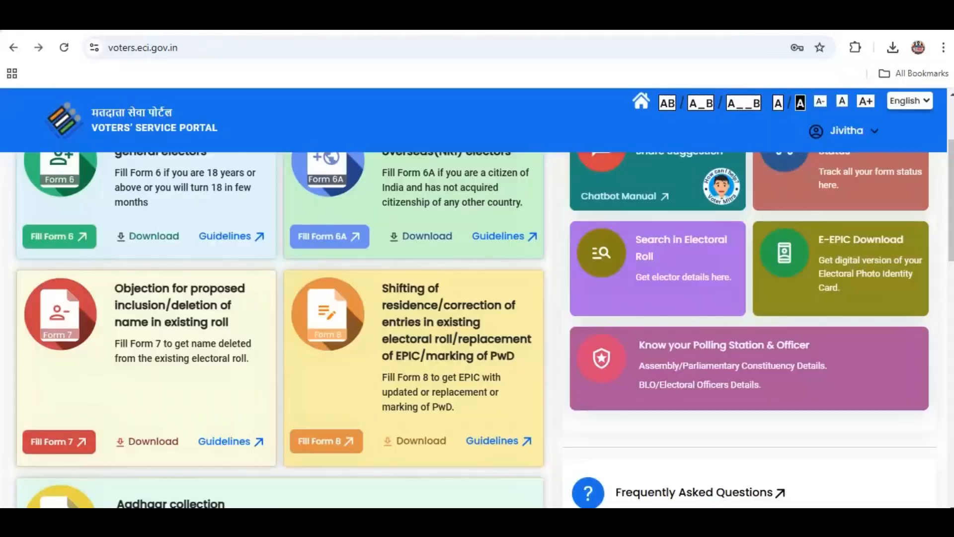
{"action": "scroll", "coordinate": [478, 328], "scroll_direction": "up", "scroll_amount": 2}
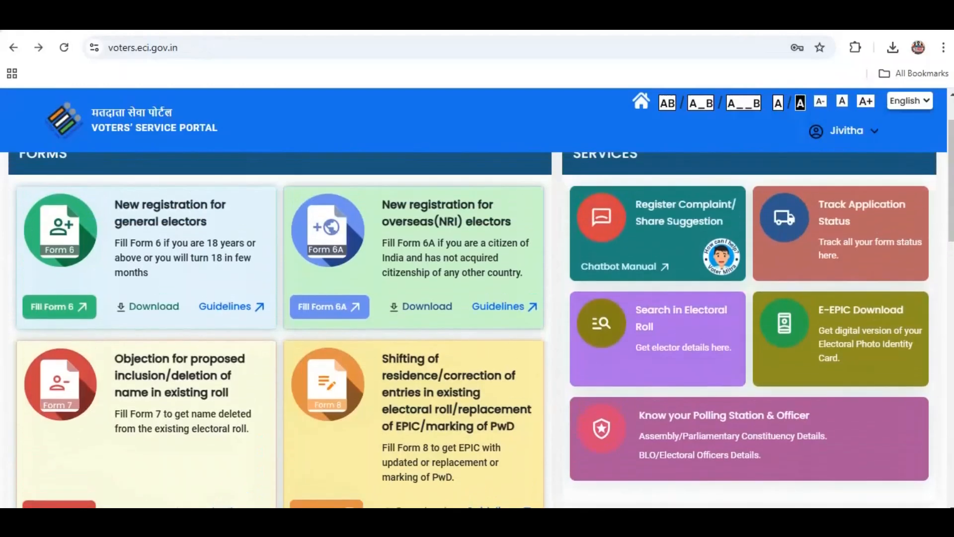
{"action": "scroll", "coordinate": [477, 328], "scroll_direction": "down", "scroll_amount": 2}
{"action": "left_click", "coordinate": [328, 371]}
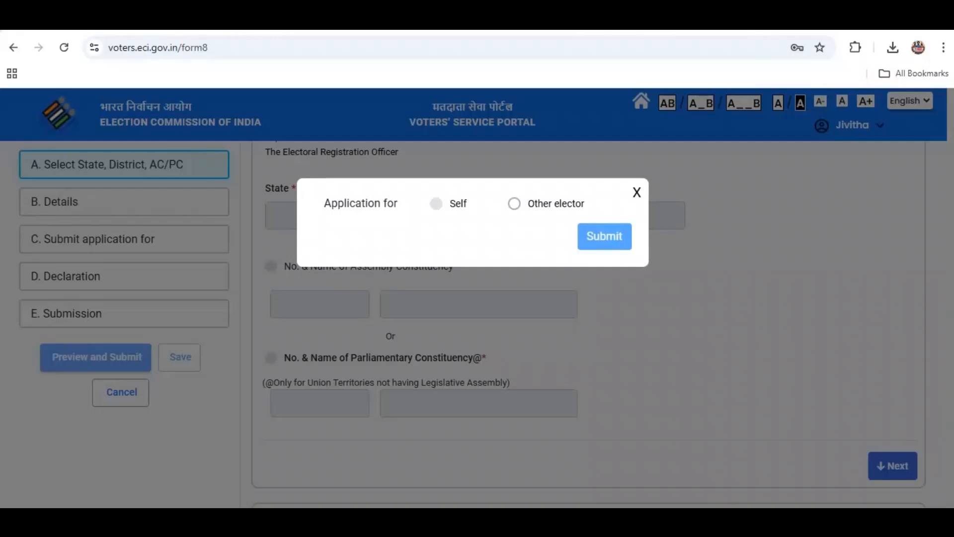
{"action": "key", "text": "alt+Left"}
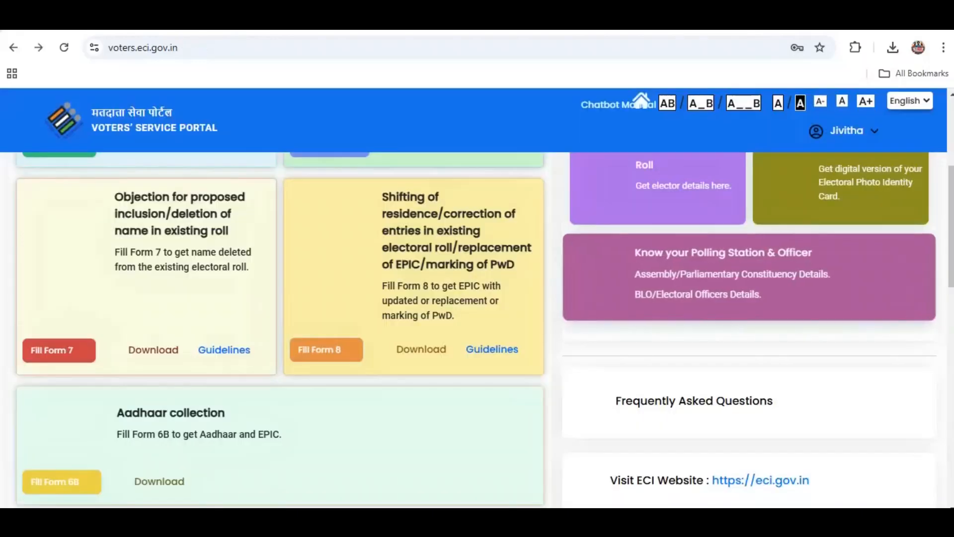